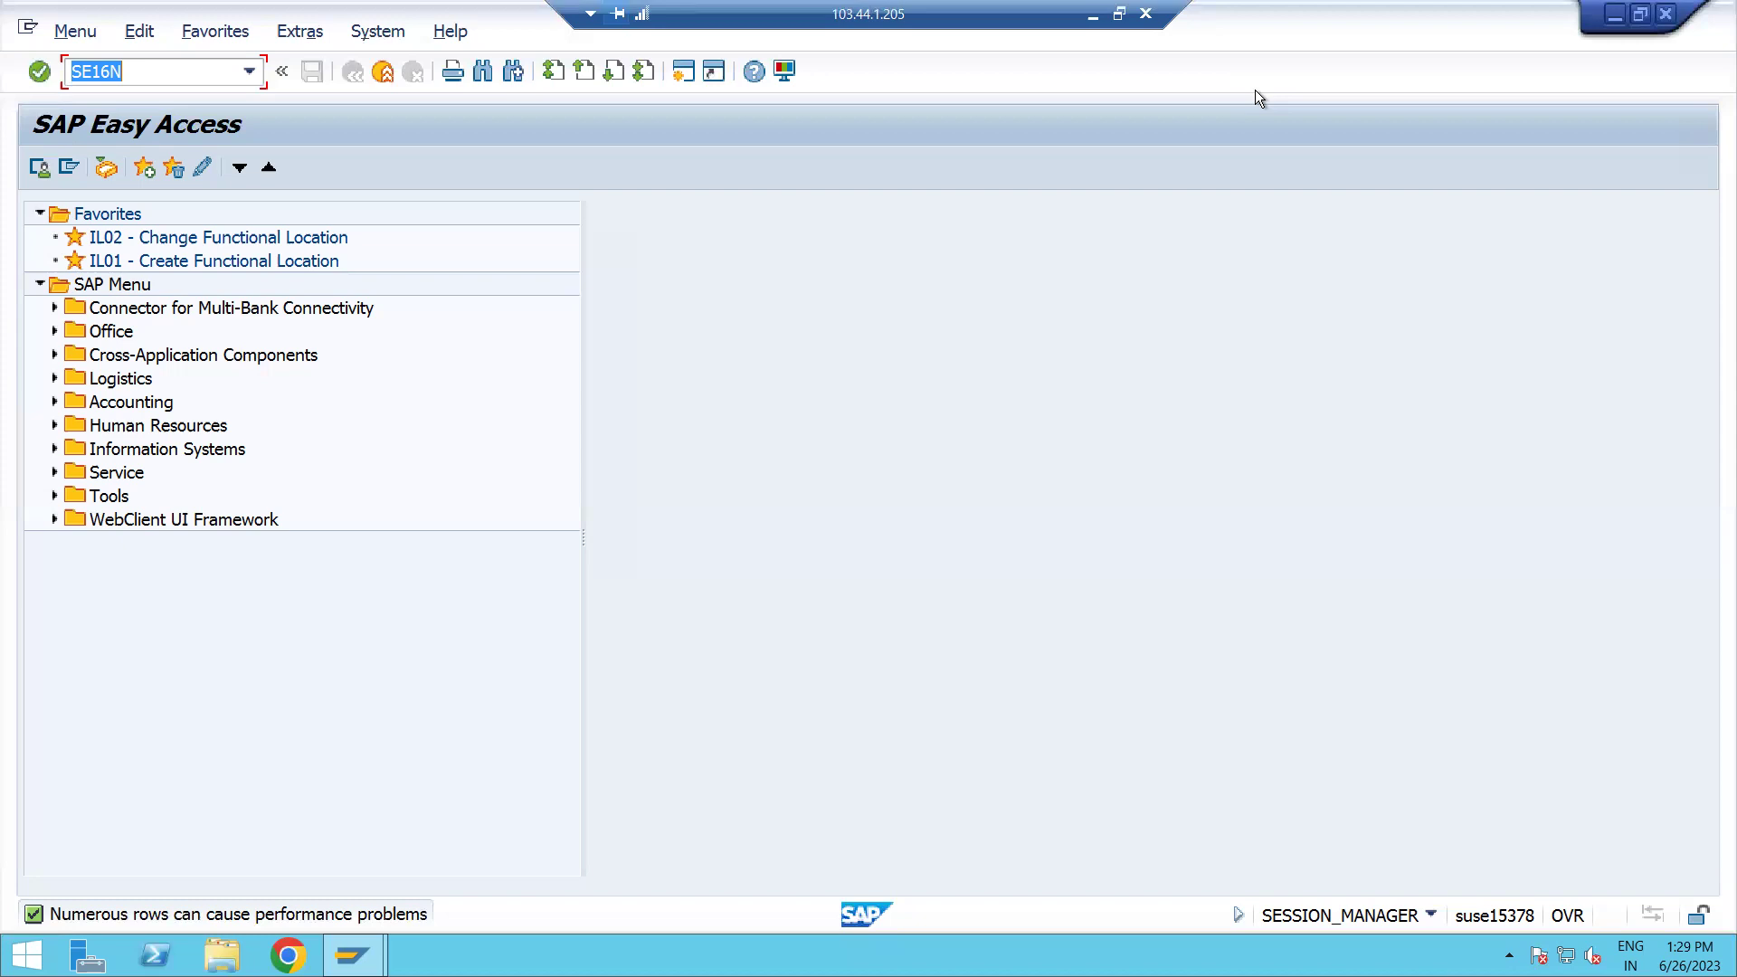
- Rerun transaction SE16N
{"action": "left_click", "coordinate": [172, 75]}
{"action": "key", "text": "BackSpace"}
{"action": "key", "text": "BackSpace"}
{"action": "key", "text": "BackSpace"}
{"action": "key", "text": "BackSpace"}
{"action": "key", "text": "BackSpace"}
{"action": "type", "text": "SE16N"}
{"action": "key", "text": "Return"}
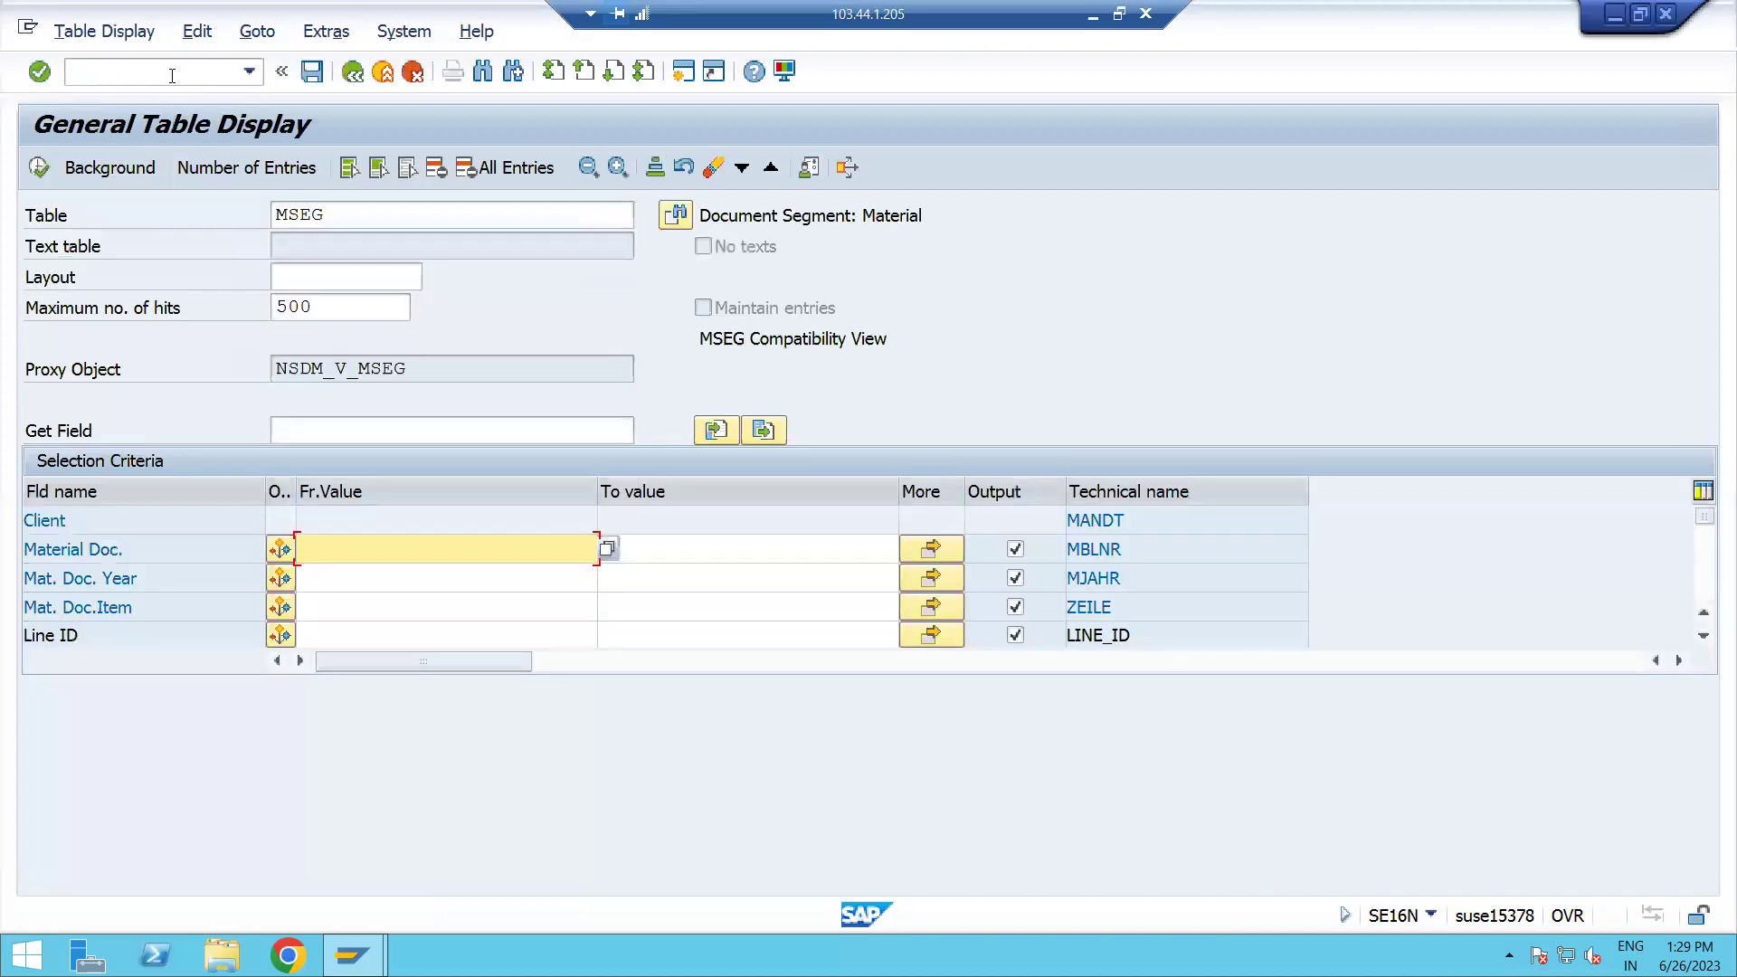
- Clear MSEG from the Table field and check the PowerPoint slide before returning to SAP
{"action": "double_click", "coordinate": [340, 212]}
{"action": "type", "text": "MSE"}
{"action": "key", "text": "BackSpace"}
{"action": "key", "text": "BackSpace"}
{"action": "key", "text": "BackSpace"}
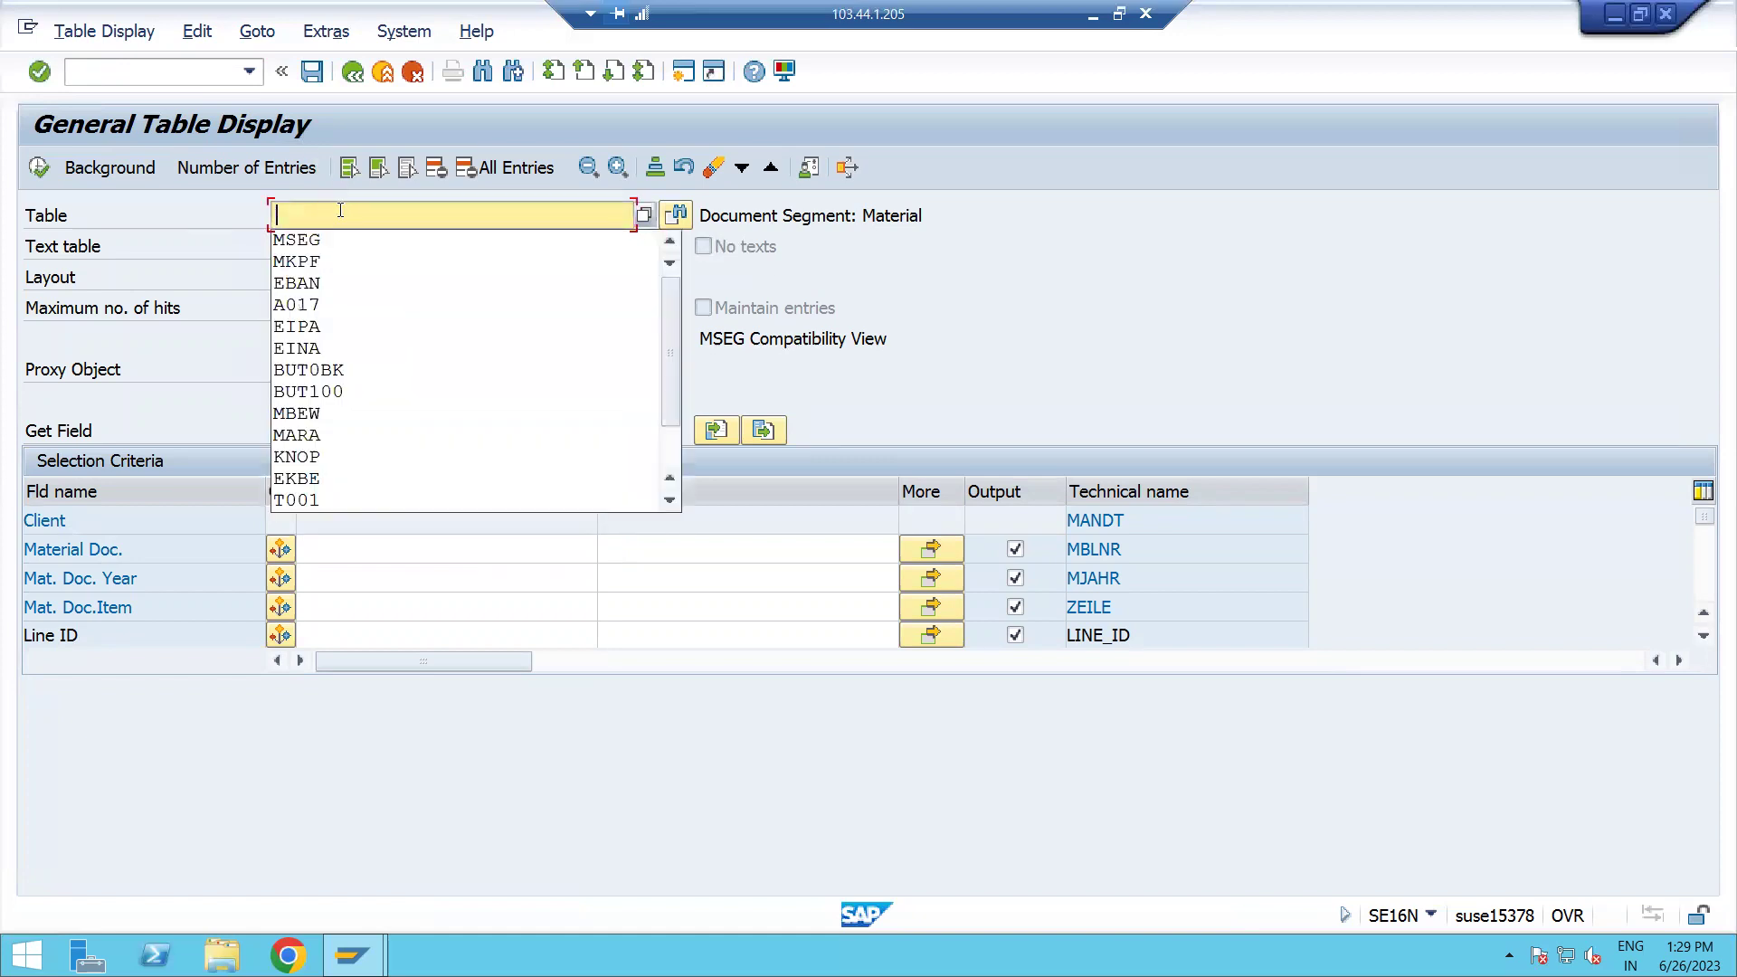
{"action": "left_click", "coordinate": [1001, 336]}
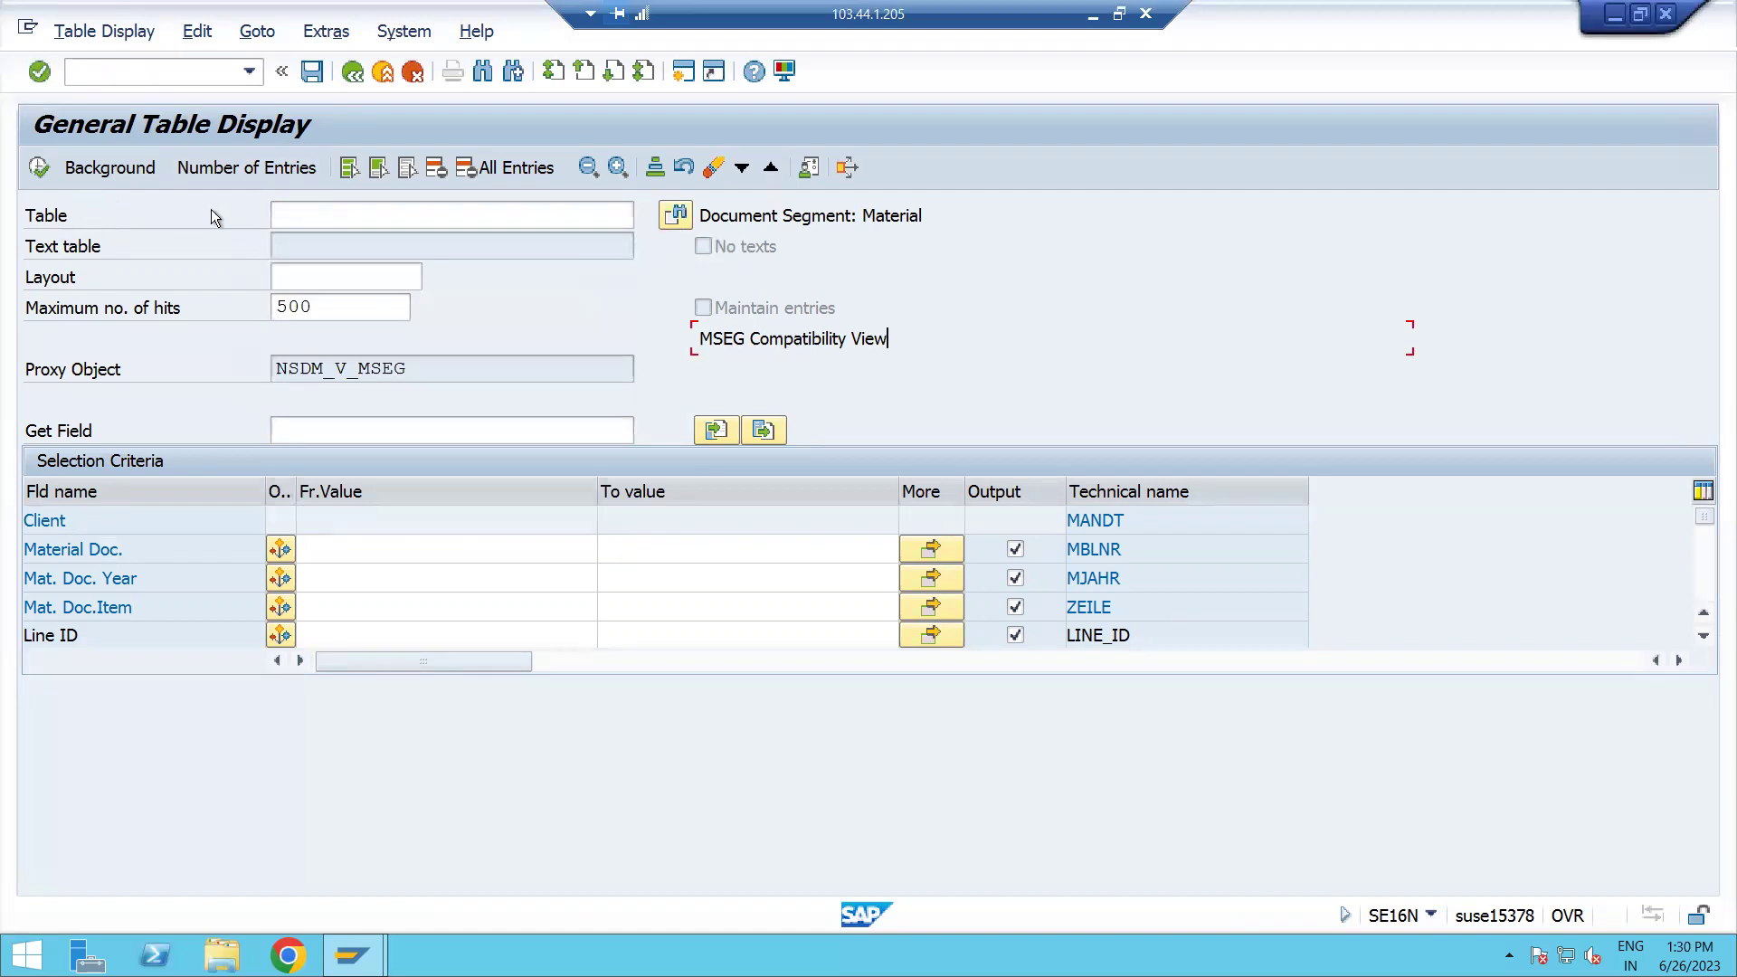
{"action": "left_click", "coordinate": [274, 217]}
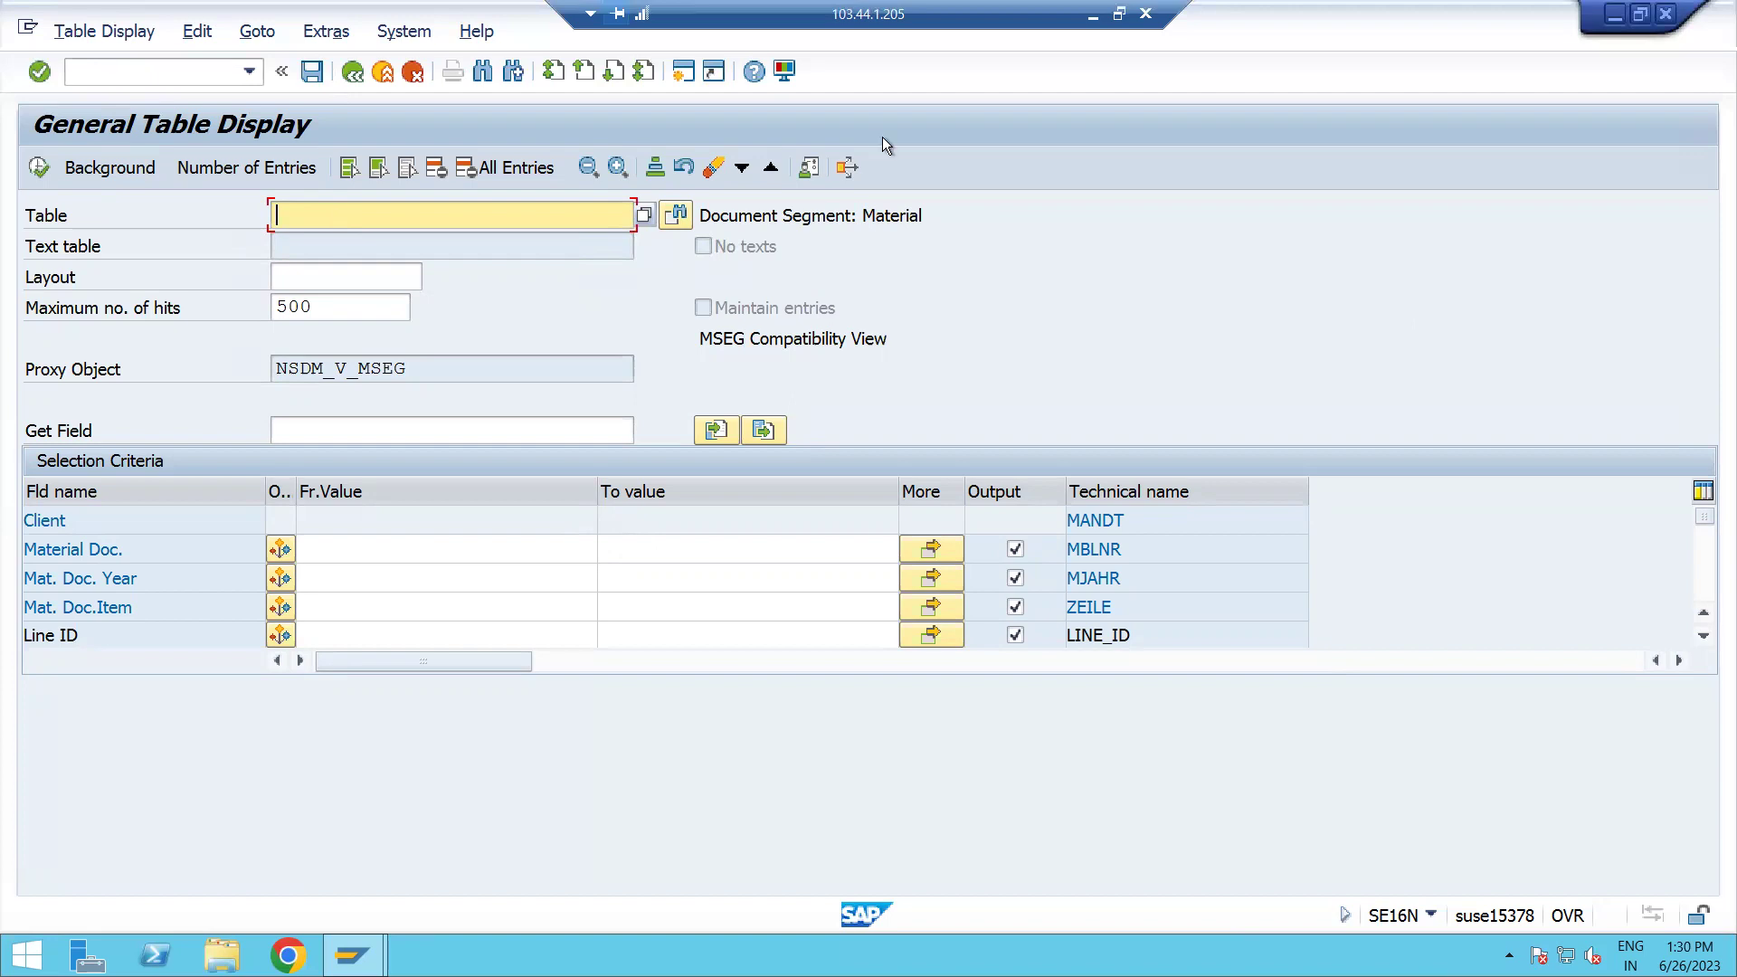
{"action": "left_click", "coordinate": [1095, 15]}
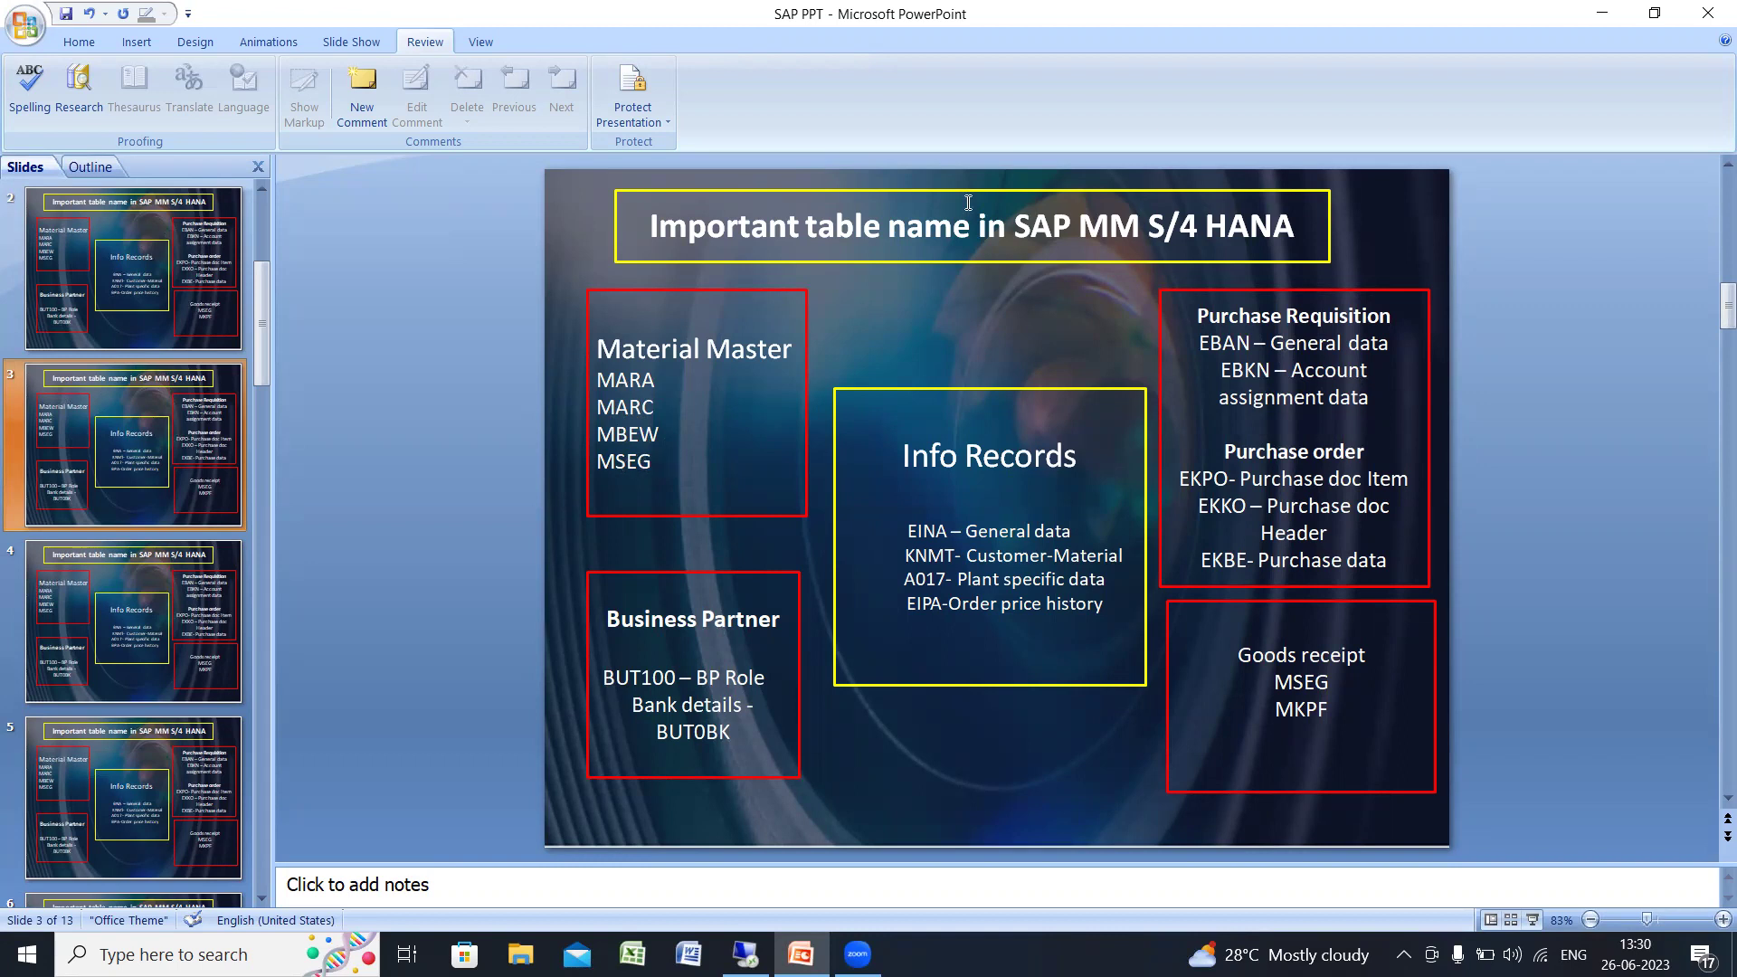
{"action": "key", "text": "alt+Tab"}
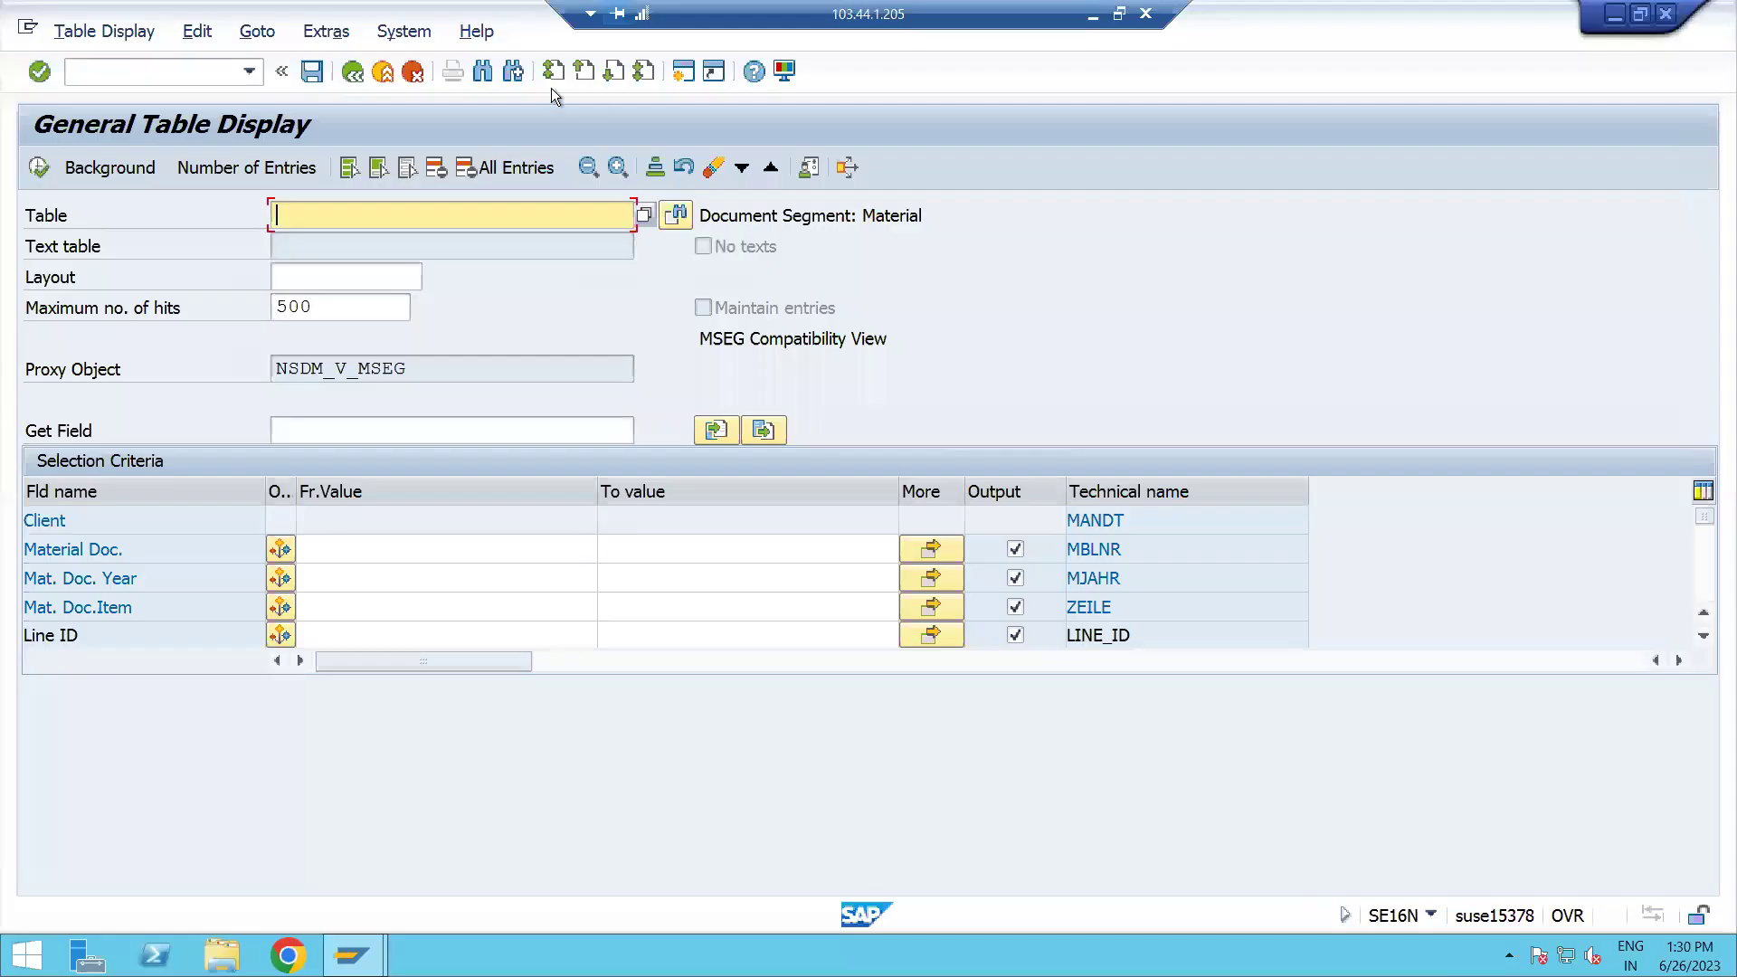
- Enter table MARA and check its entry count of 1.076
{"action": "type", "text": "MARA"}
{"action": "left_click", "coordinate": [240, 166]}
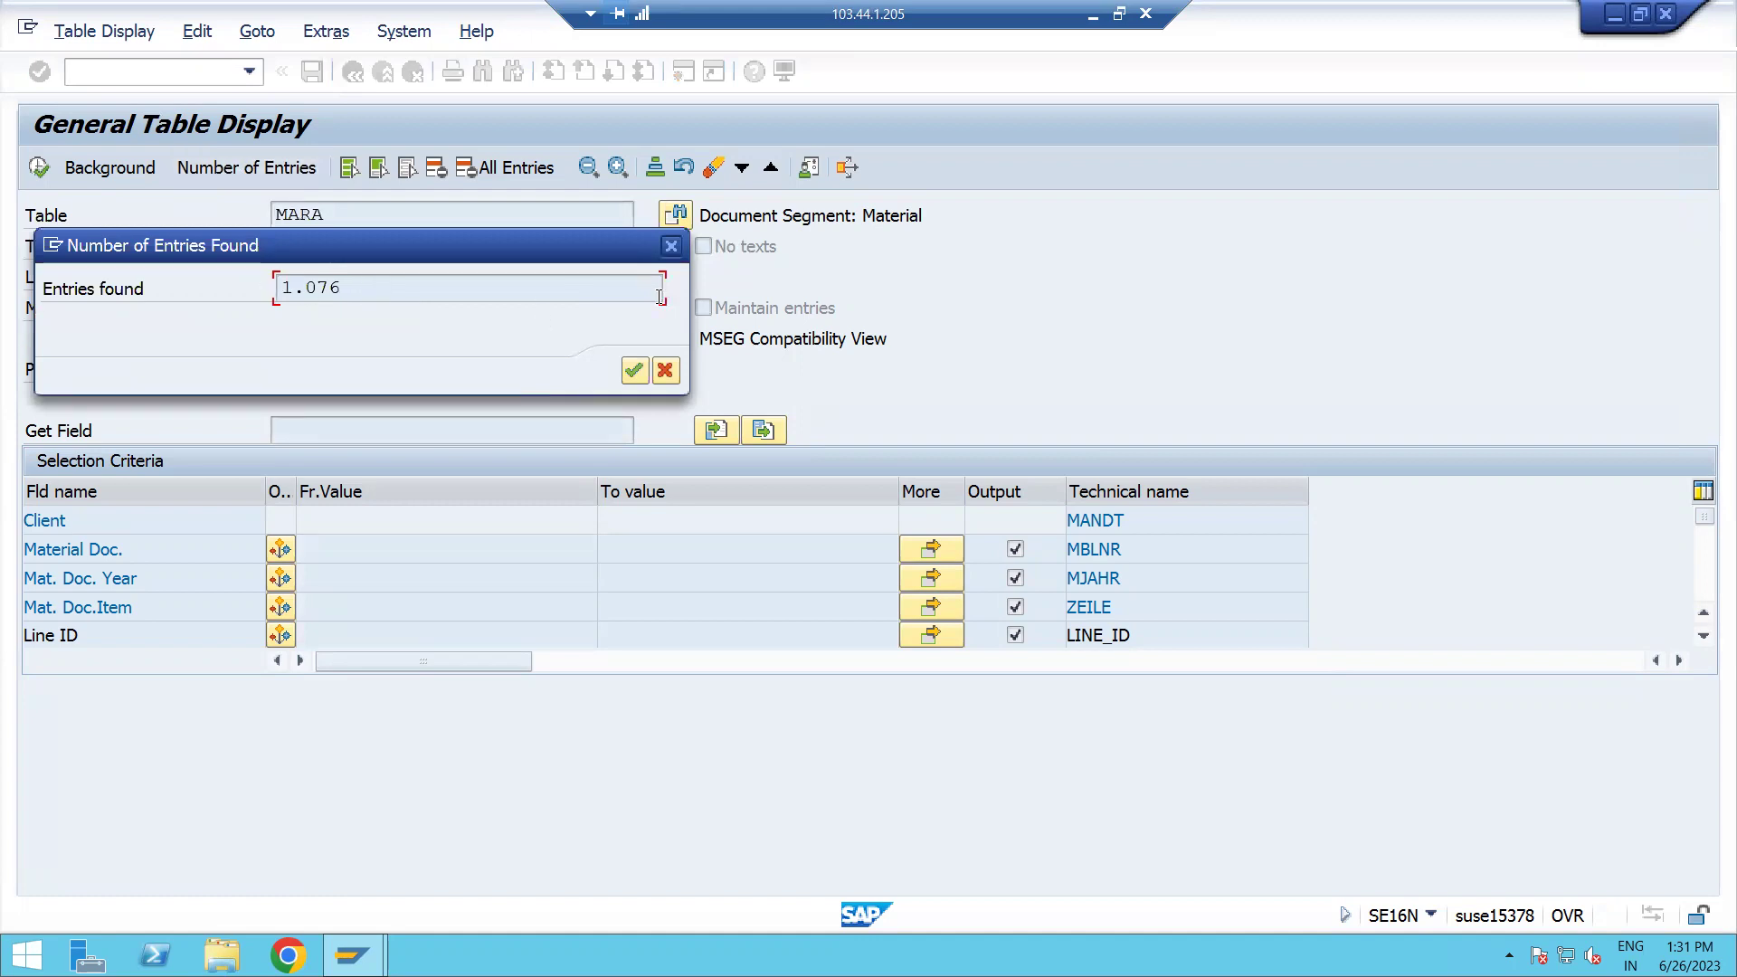
{"action": "left_click", "coordinate": [671, 246]}
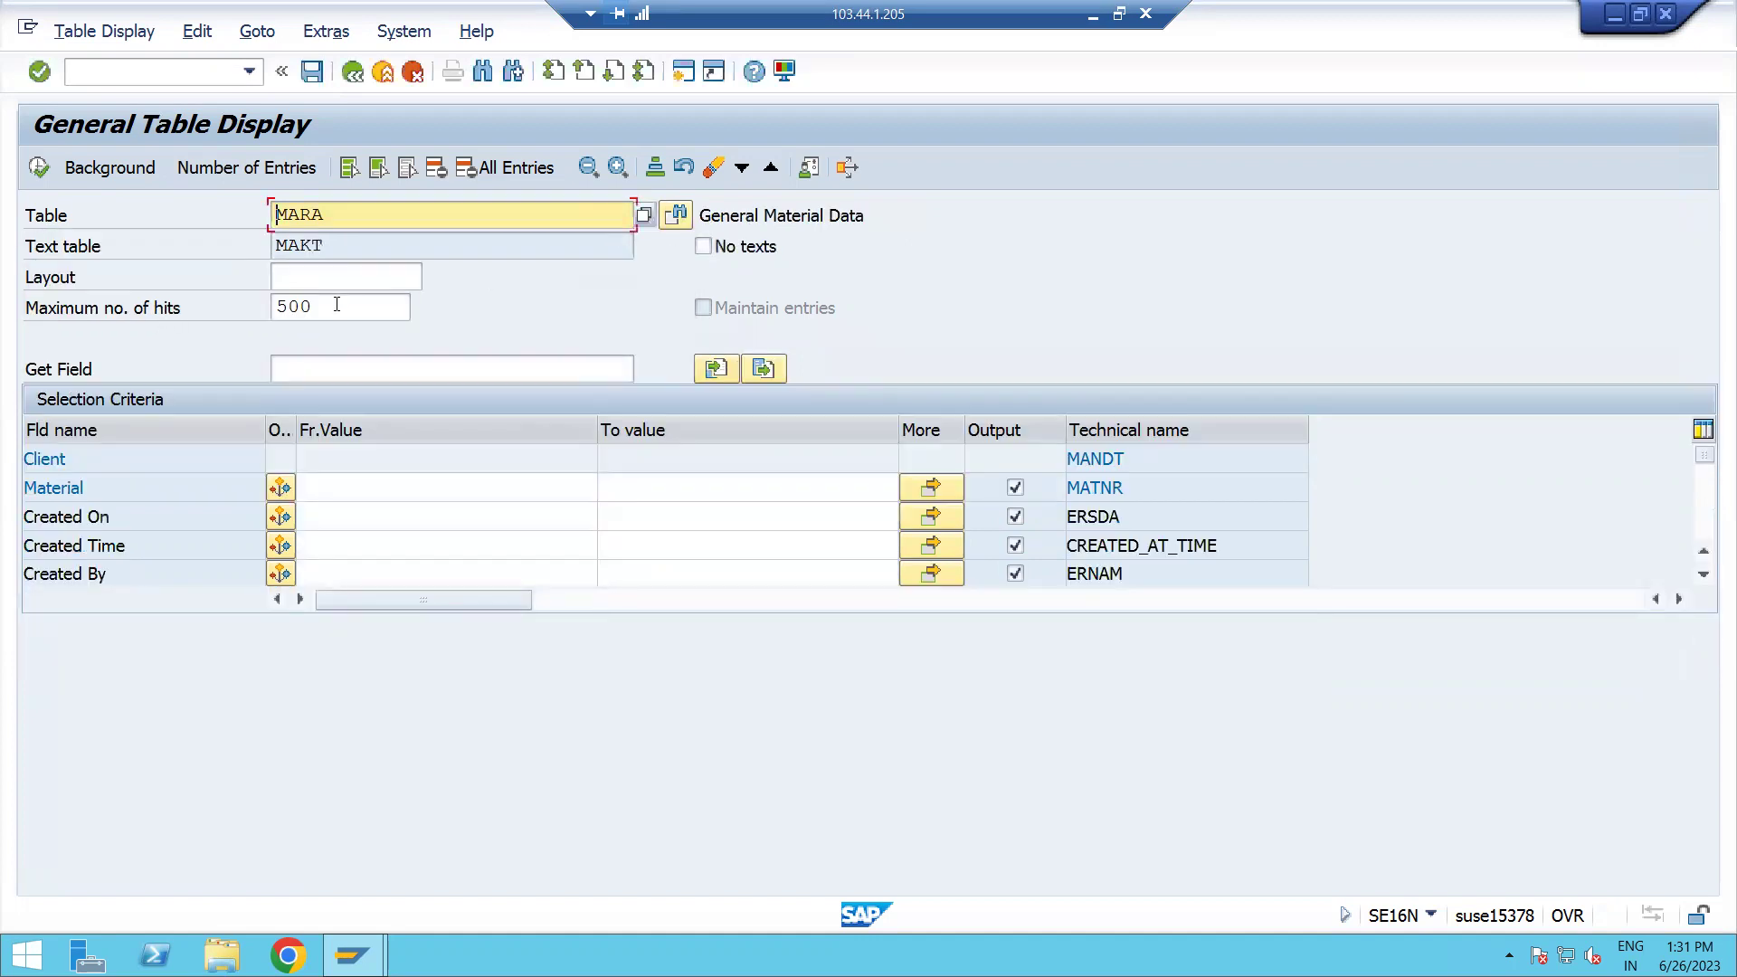
- Cap MARA's maximum number of hits at 20 and run the query
{"action": "double_click", "coordinate": [337, 305]}
{"action": "type", "text": "100"}
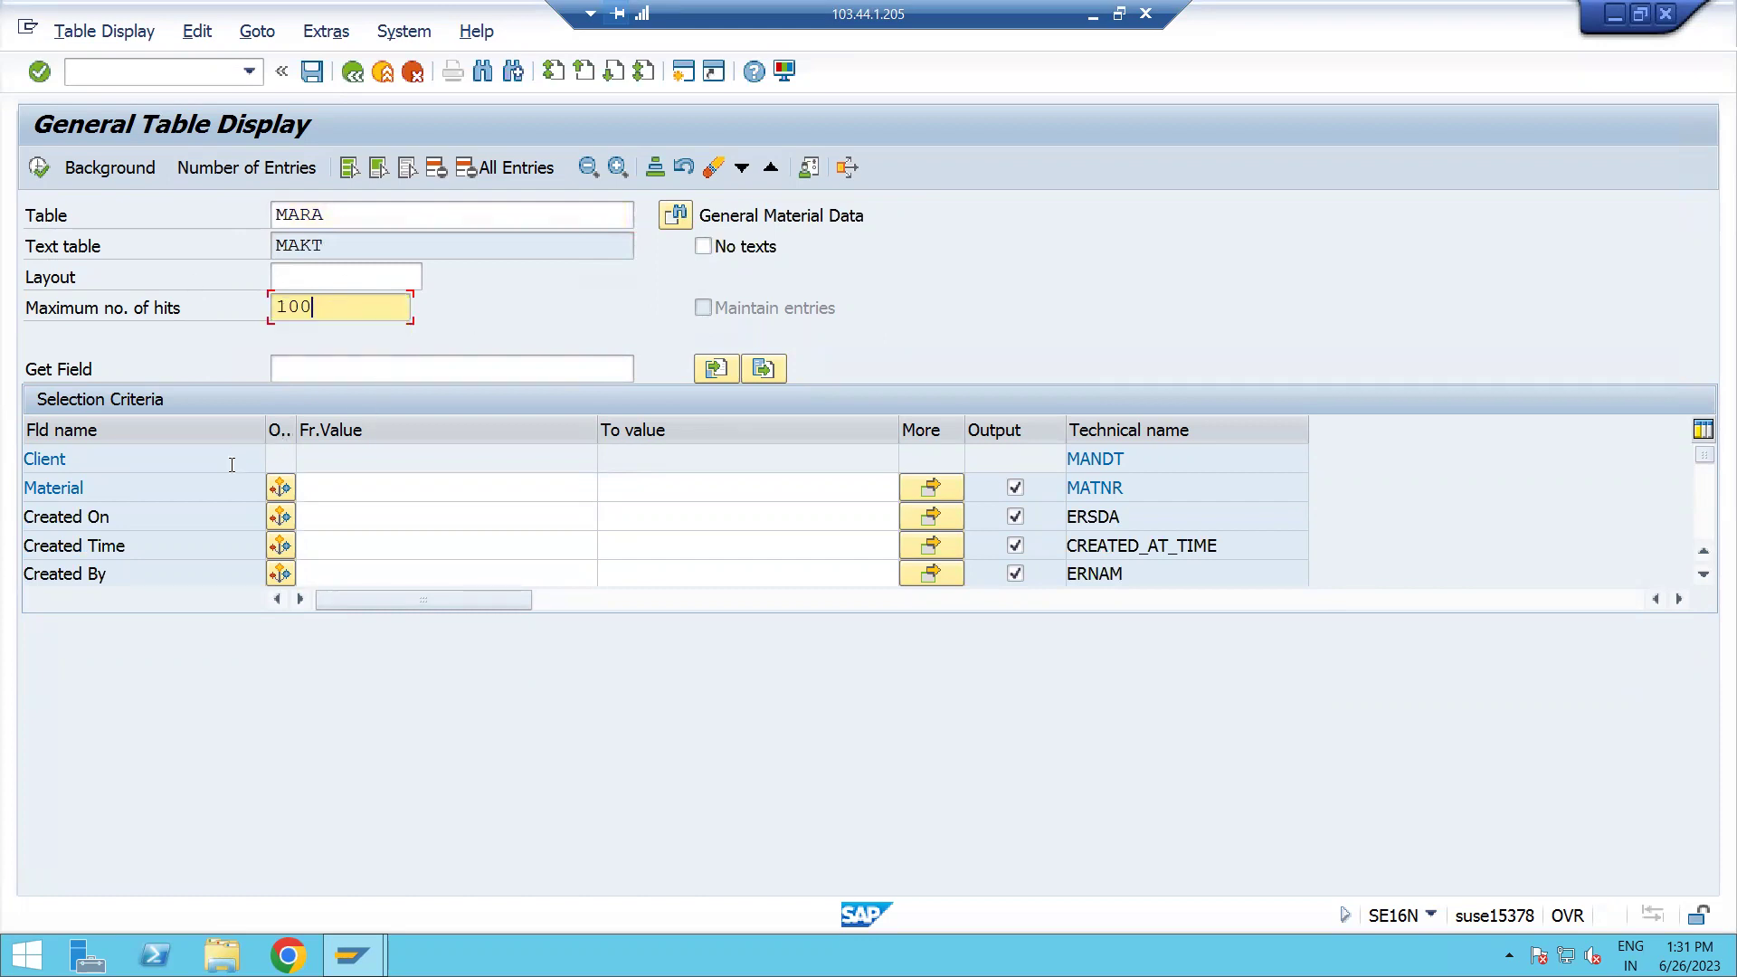
{"action": "left_click", "coordinate": [351, 492]}
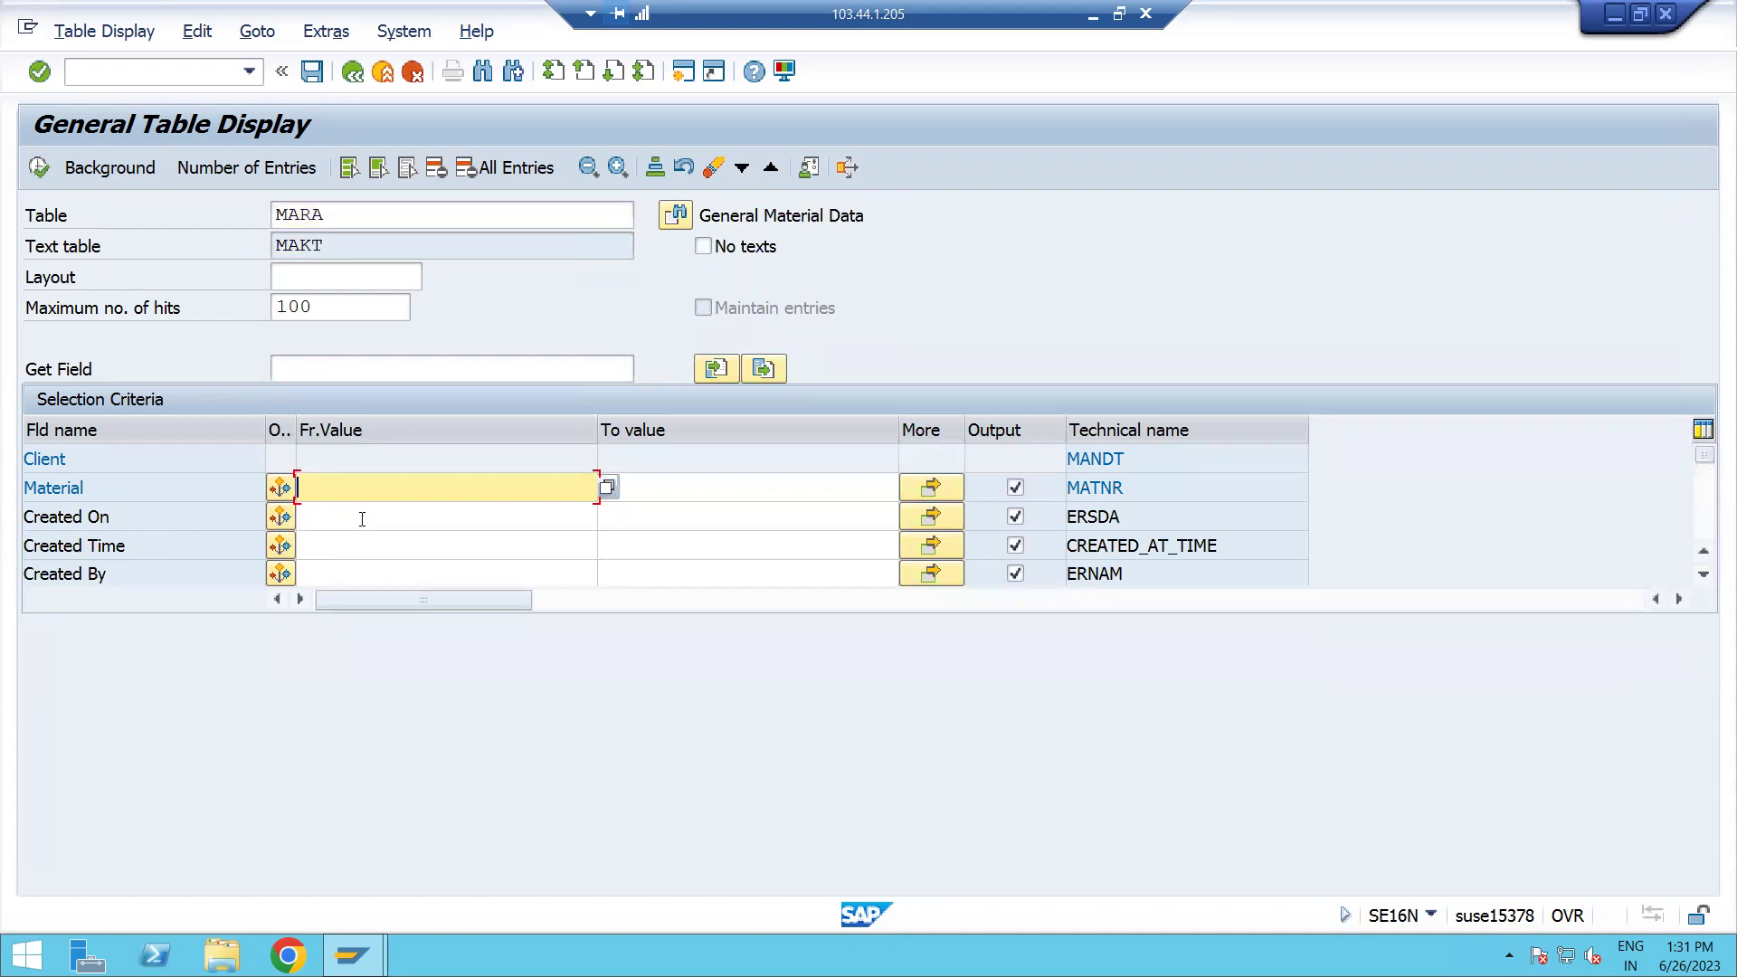
{"action": "left_click", "coordinate": [335, 212]}
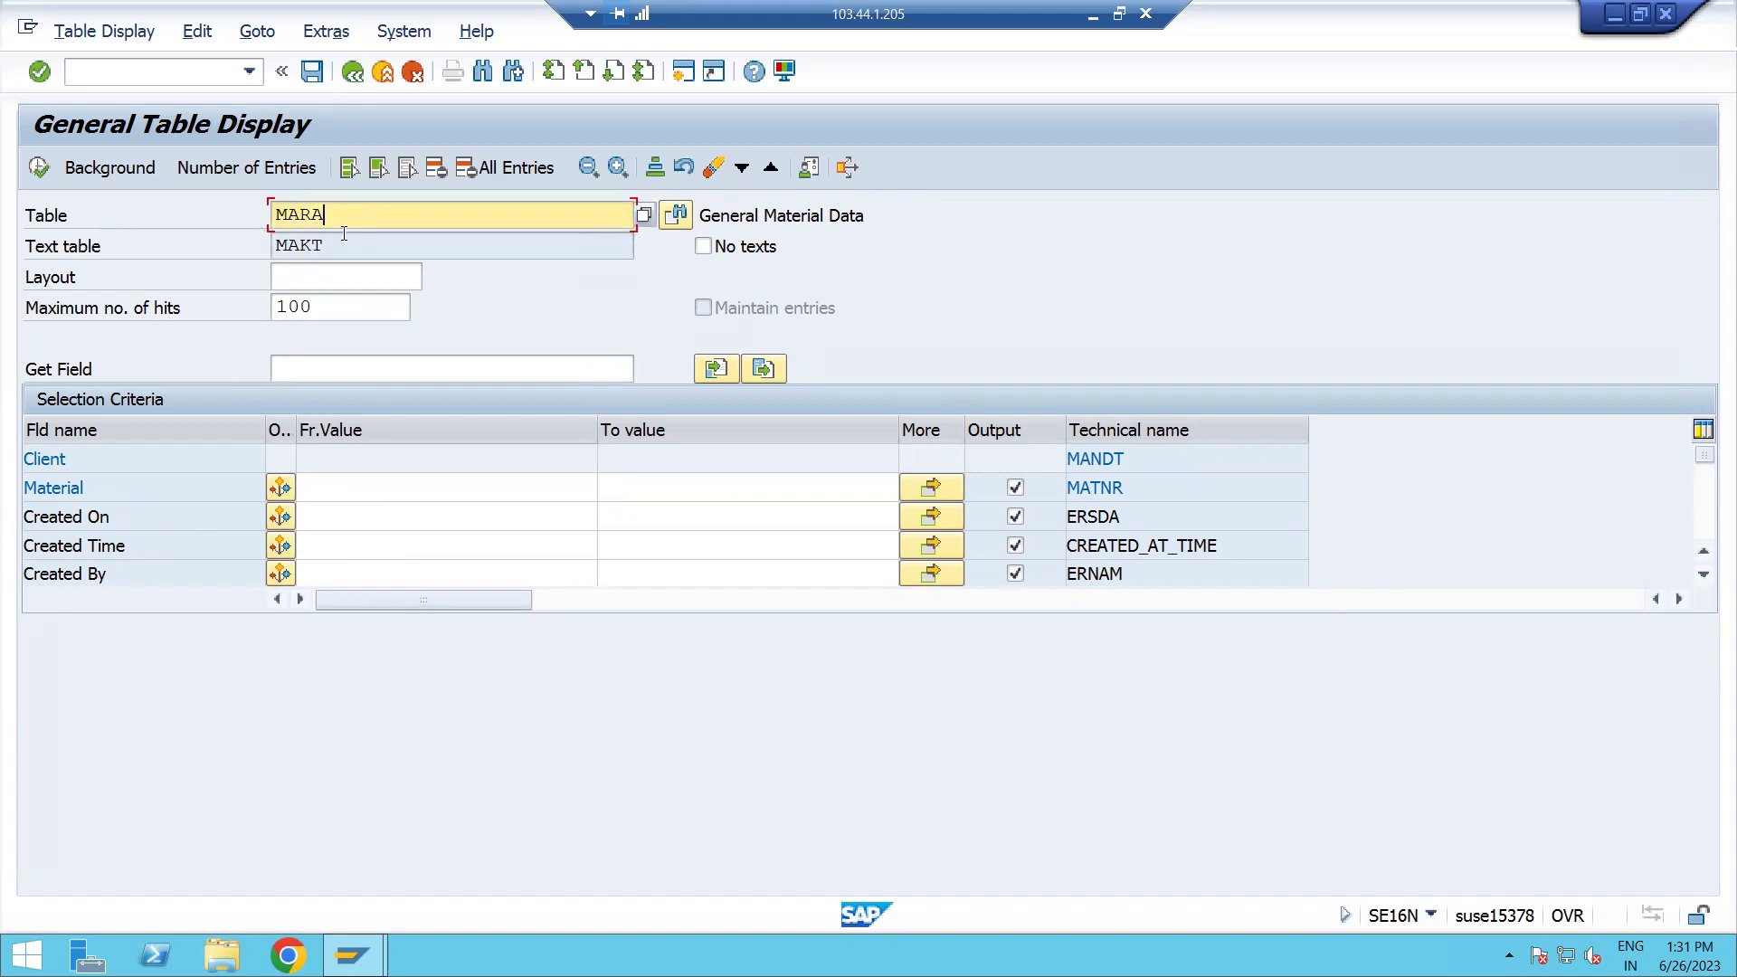
{"action": "left_click", "coordinate": [264, 314]}
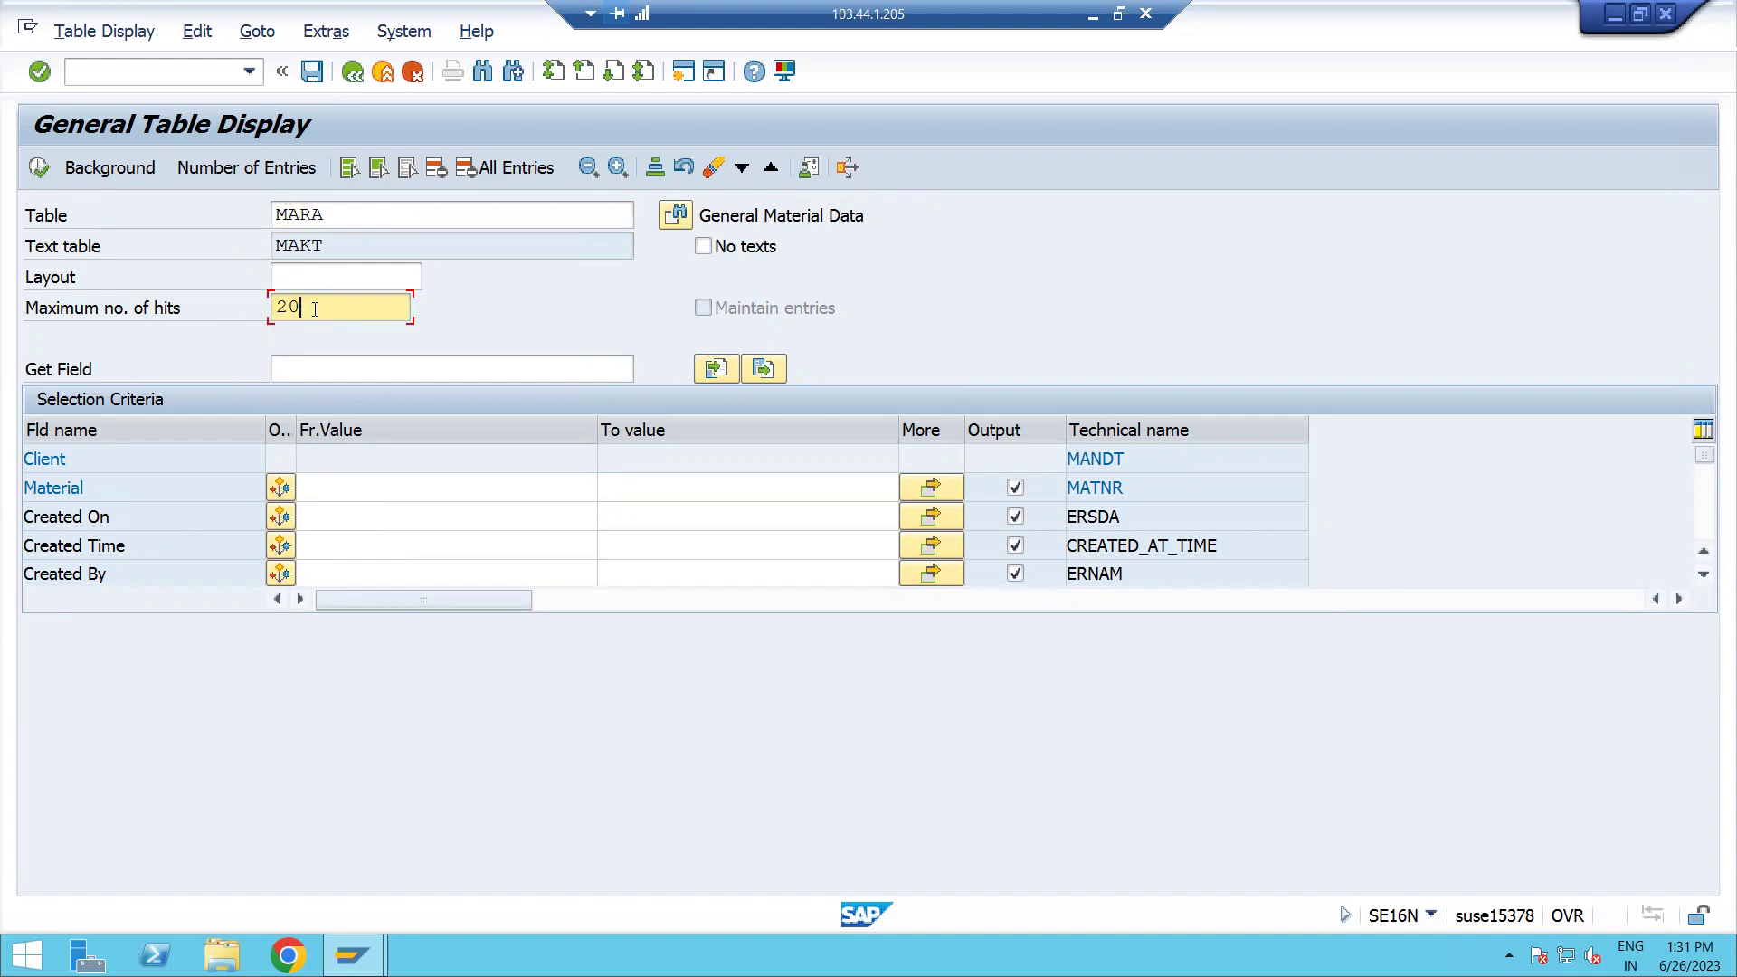
{"action": "left_click_drag", "start_coordinate": [315, 309], "coordinate": [232, 305]}
{"action": "type", "text": "1000"}
{"action": "key", "text": "BackSpace"}
{"action": "key", "text": "BackSpace"}
{"action": "key", "text": "BackSpace"}
{"action": "key", "text": "BackSpace"}
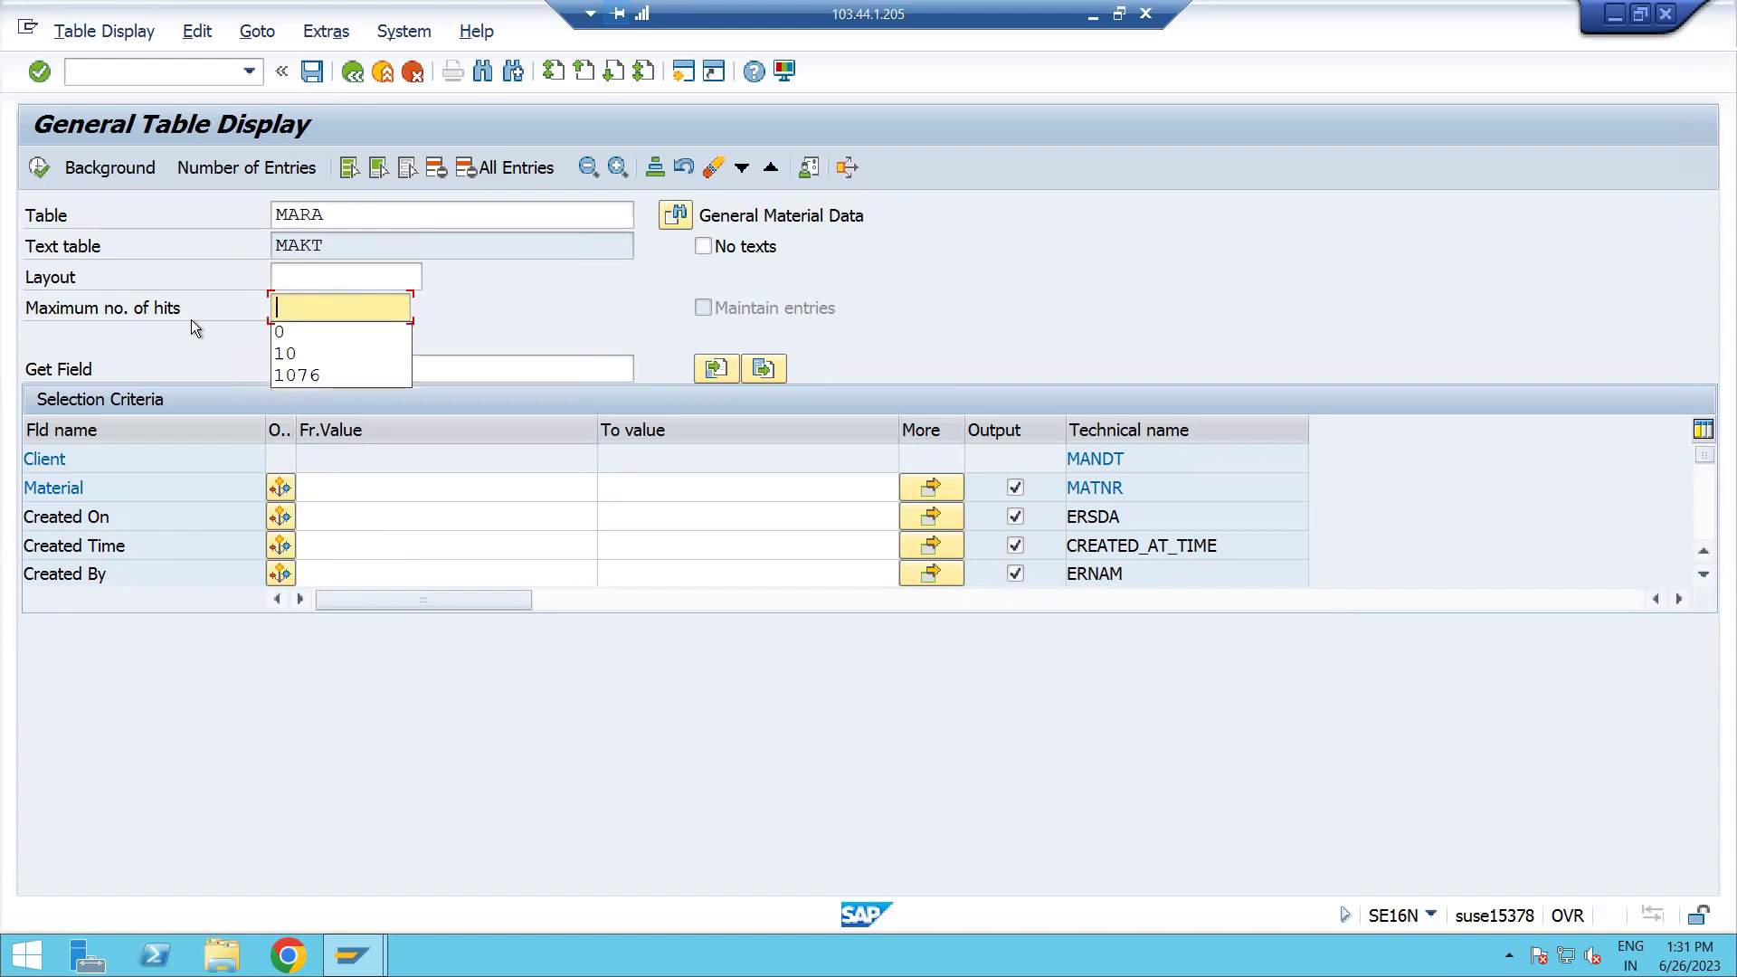
{"action": "type", "text": "20"}
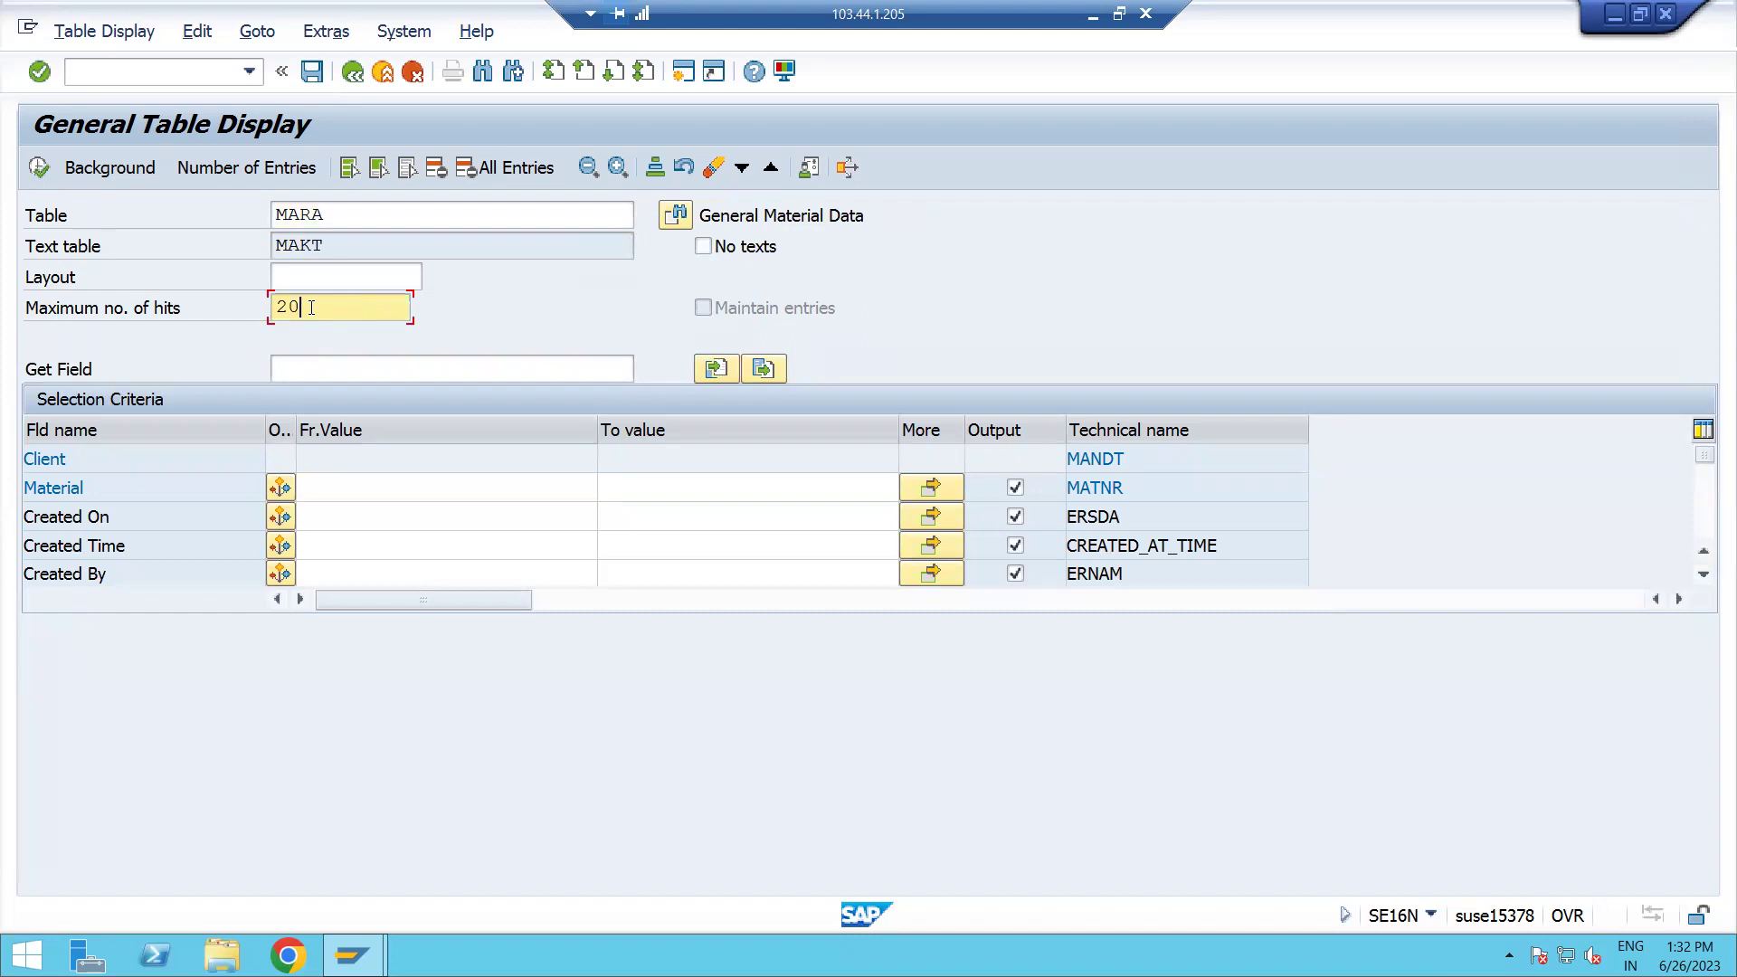
{"action": "left_click", "coordinate": [331, 218]}
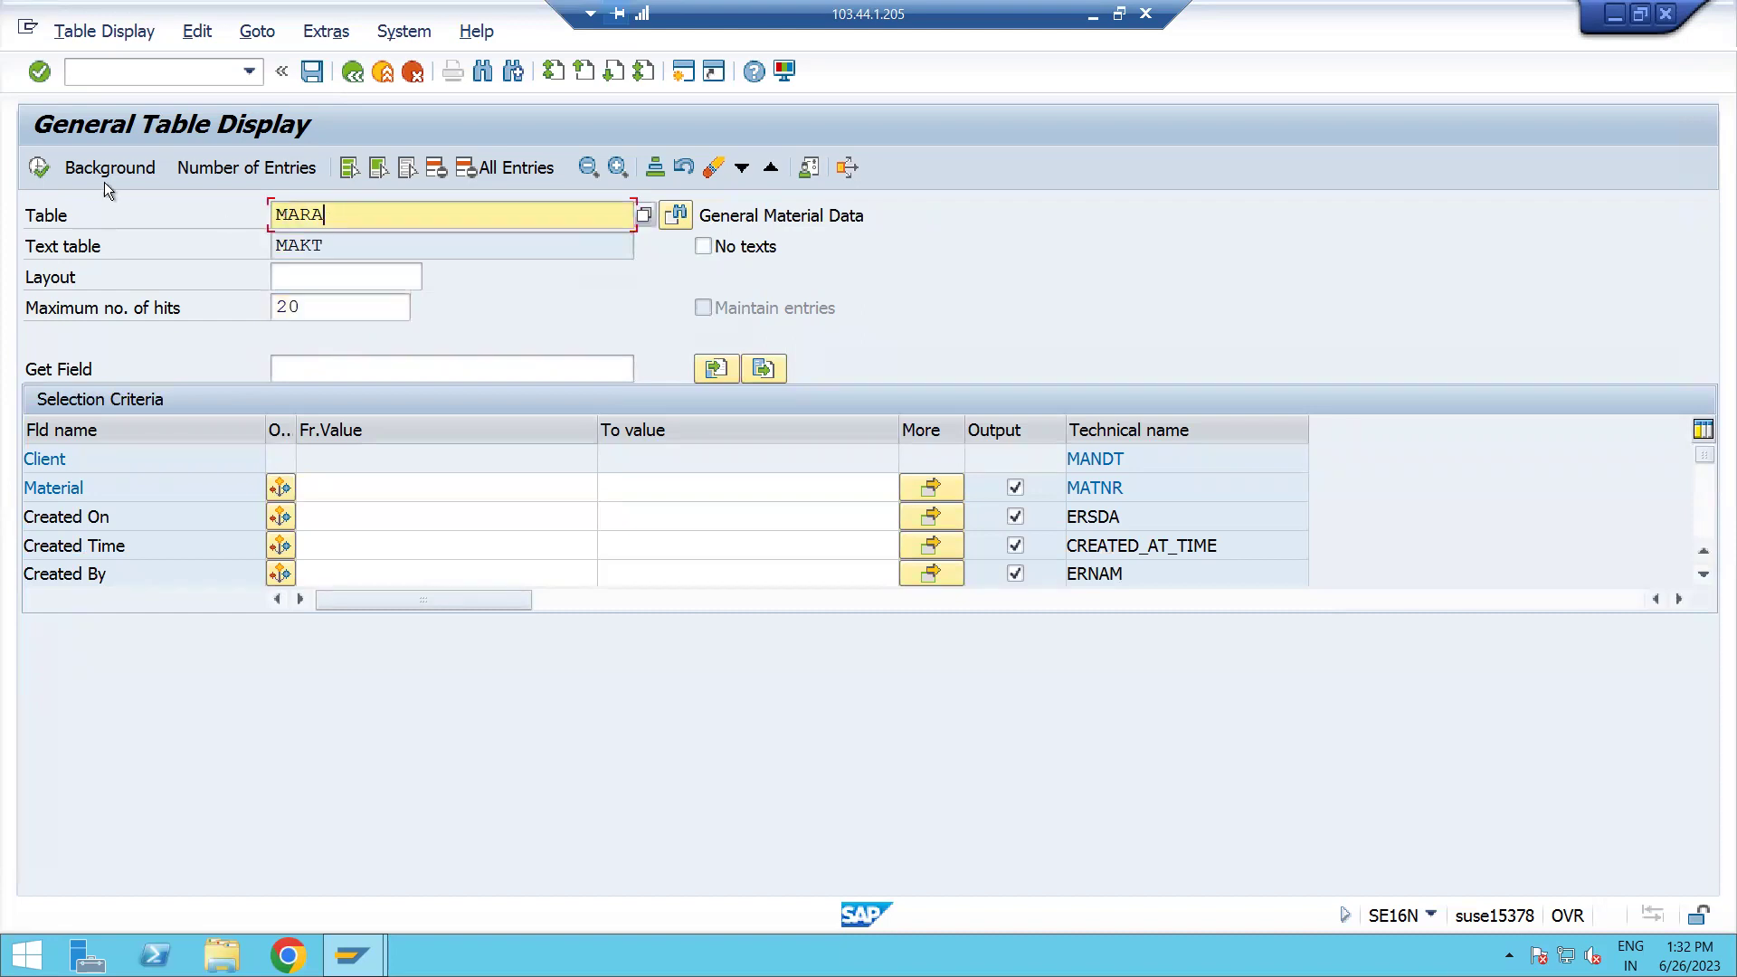
{"action": "left_click", "coordinate": [41, 169]}
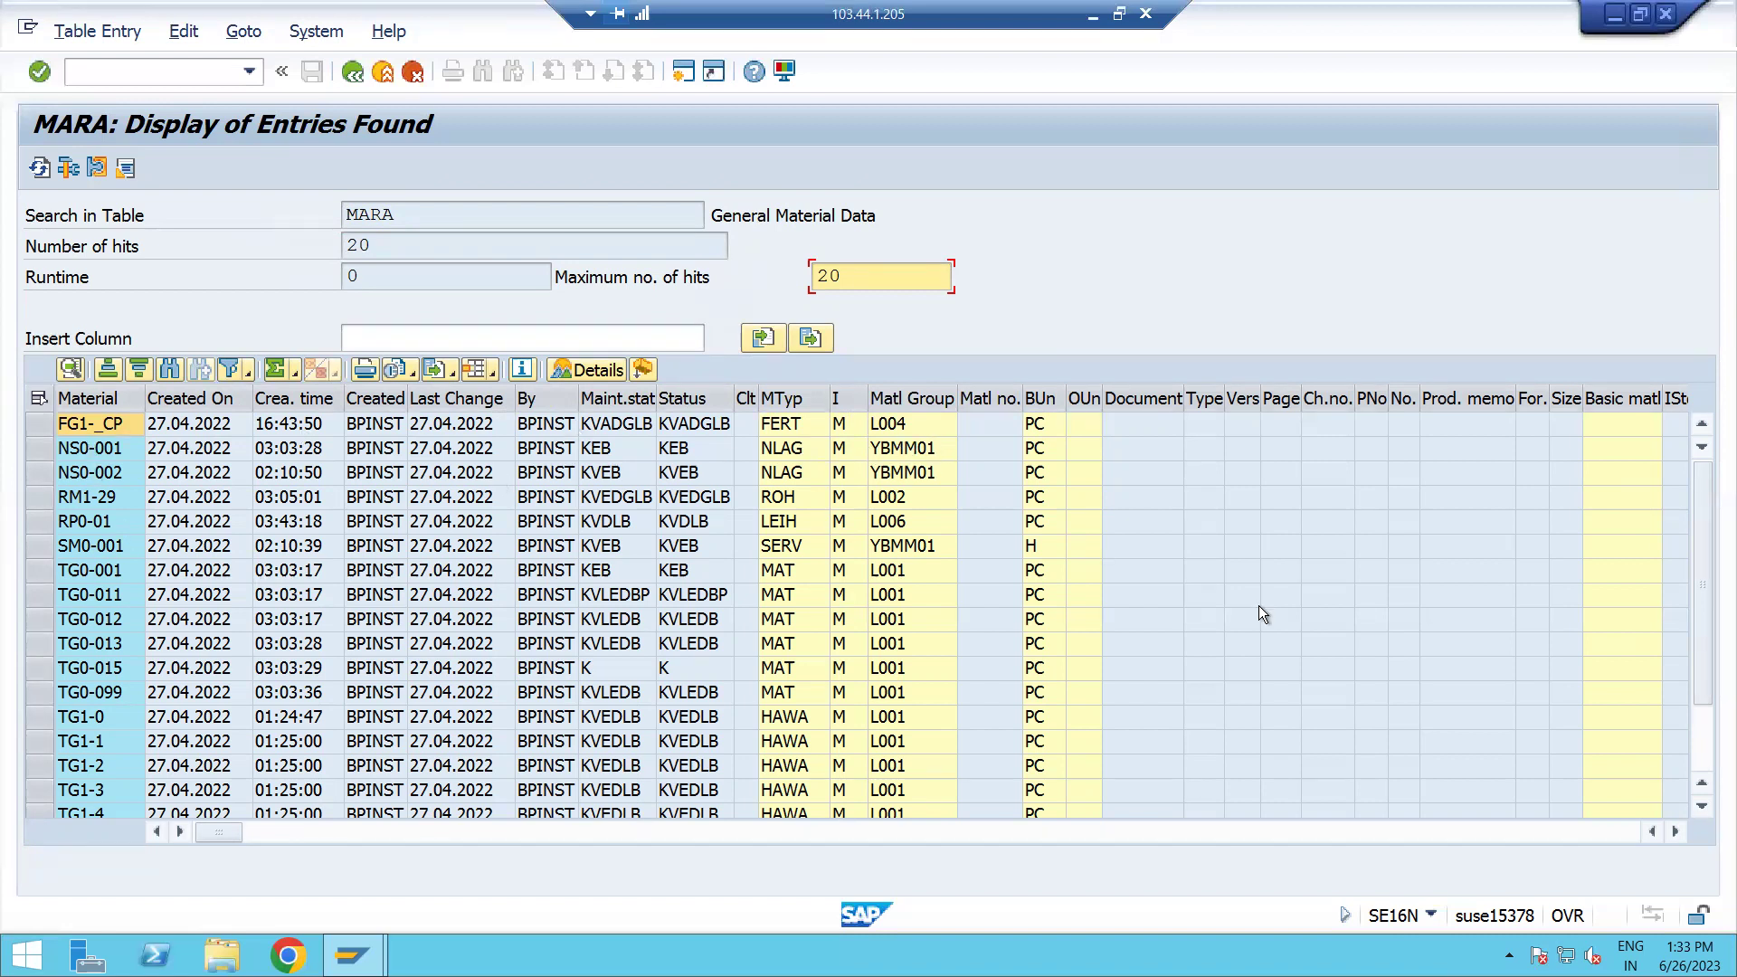
- Leave the 20-entry MARA results list and go back to the selection screen
{"action": "left_click", "coordinate": [353, 72]}
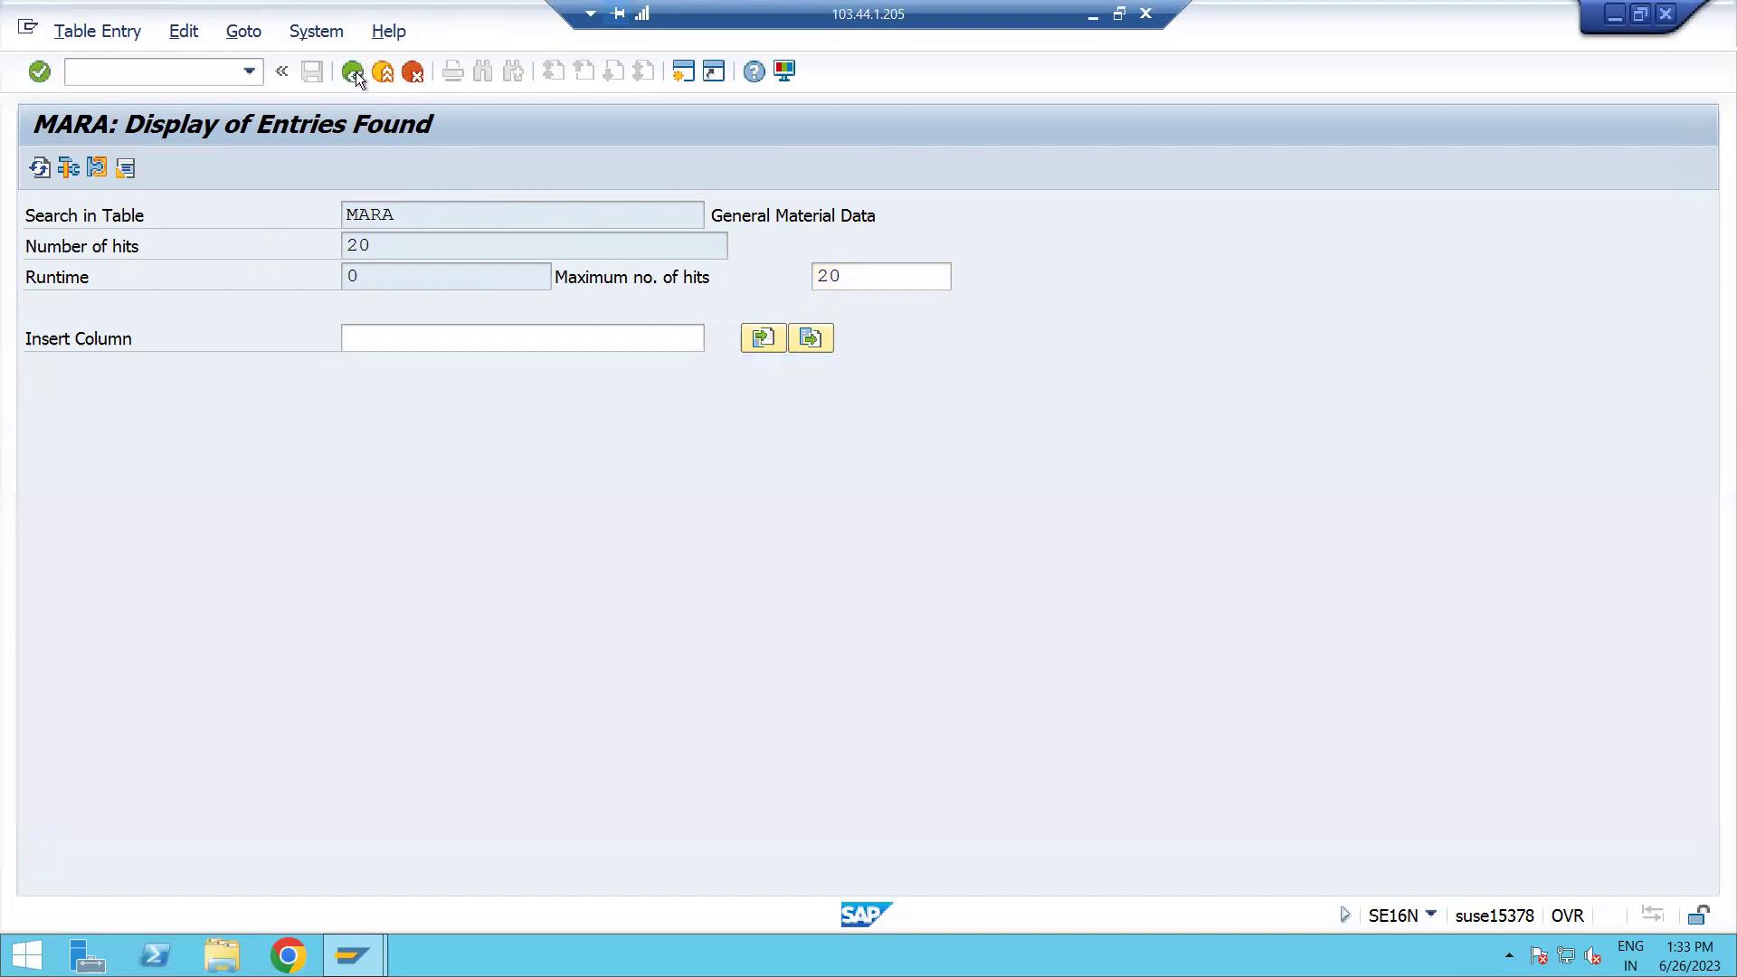
- Change the Table field from MARA to the pattern MA* and submit it
{"action": "left_click", "coordinate": [336, 215]}
{"action": "key", "text": "BackSpace"}
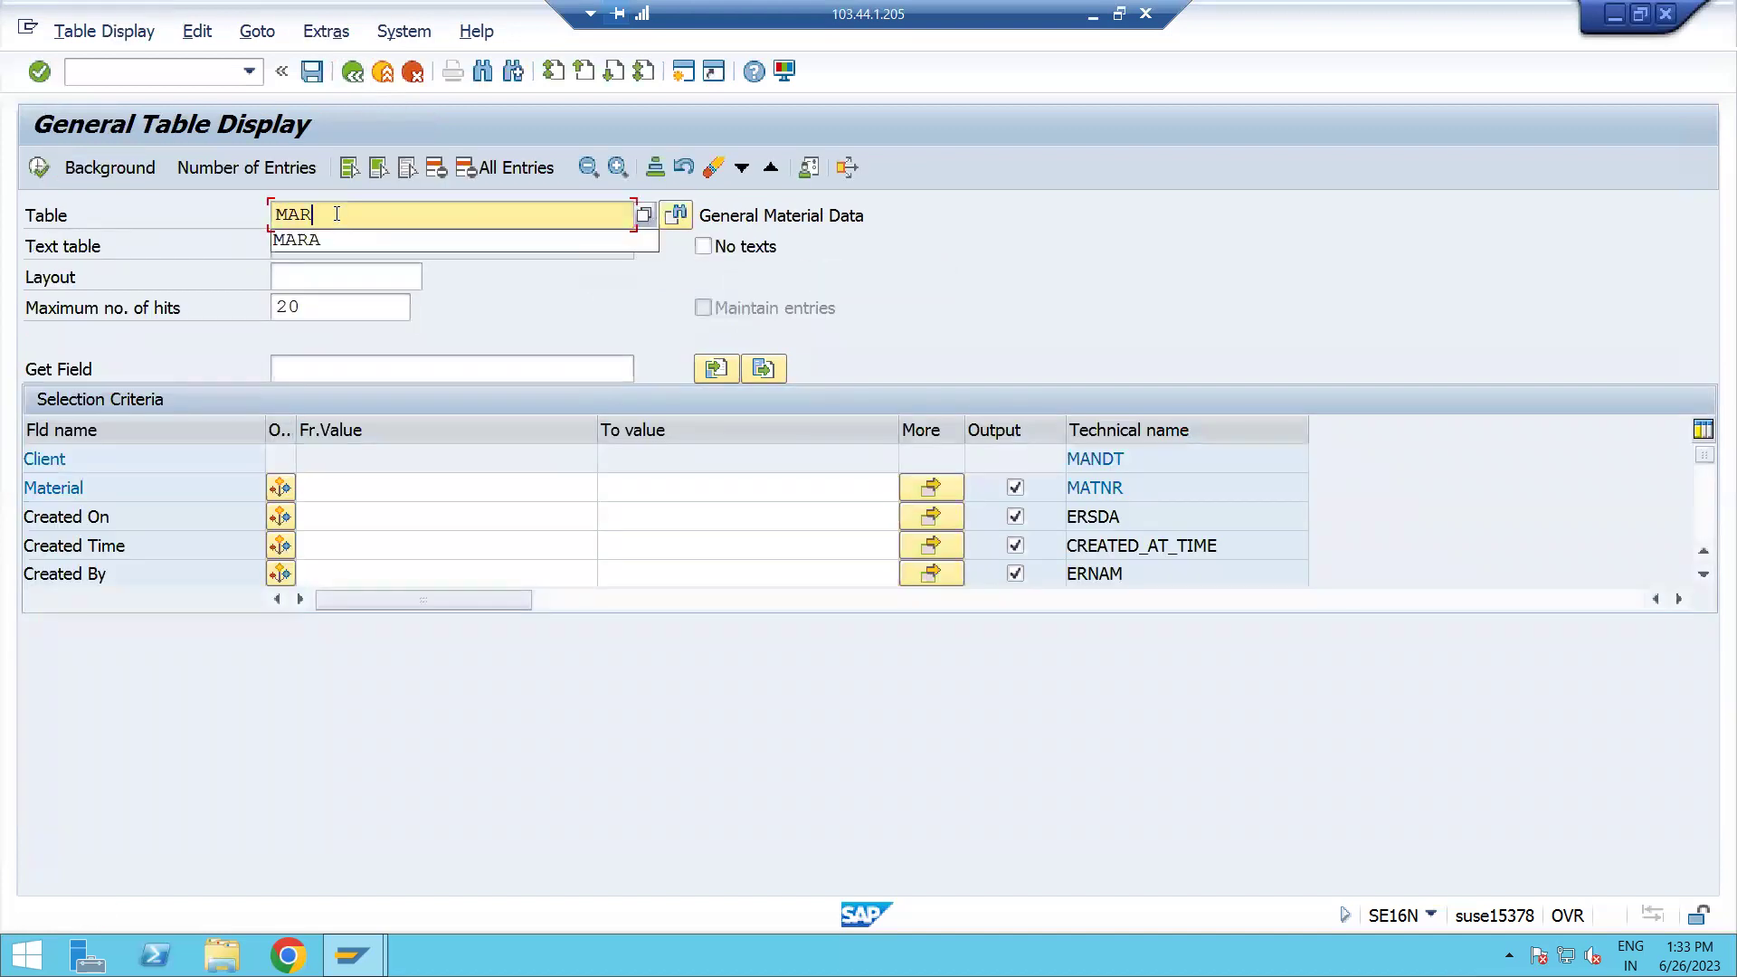
{"action": "key", "text": "BackSpace"}
{"action": "type", "text": "*"}
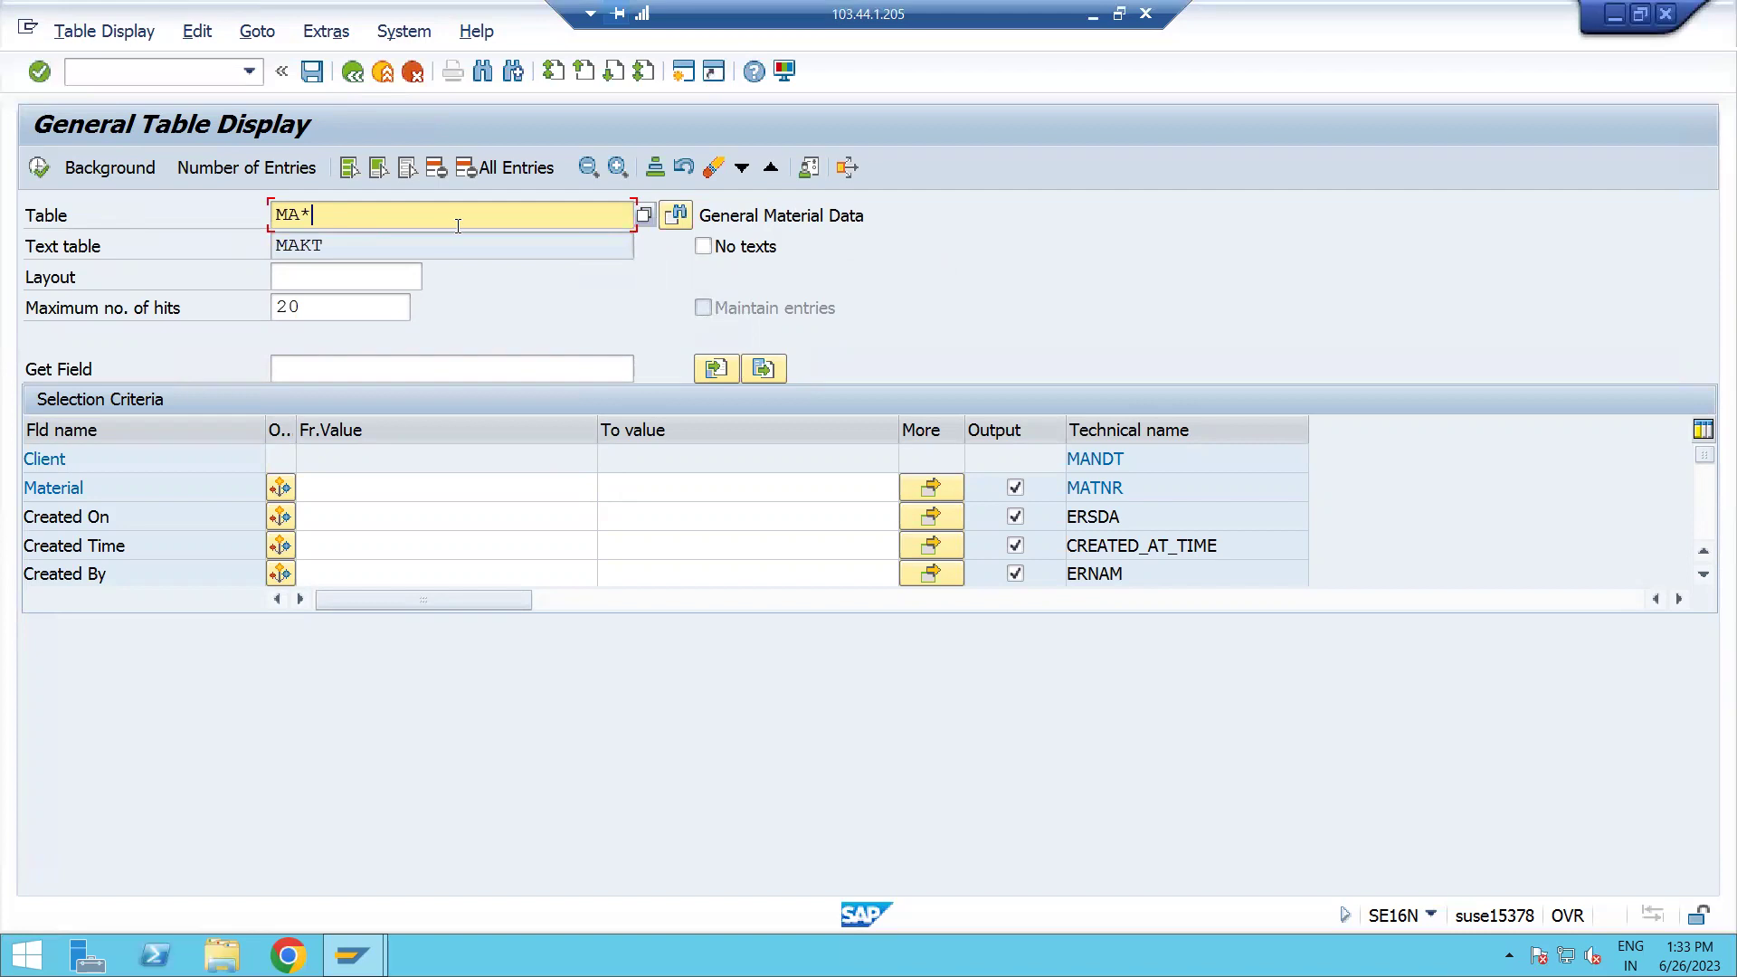
{"action": "key", "text": "Return"}
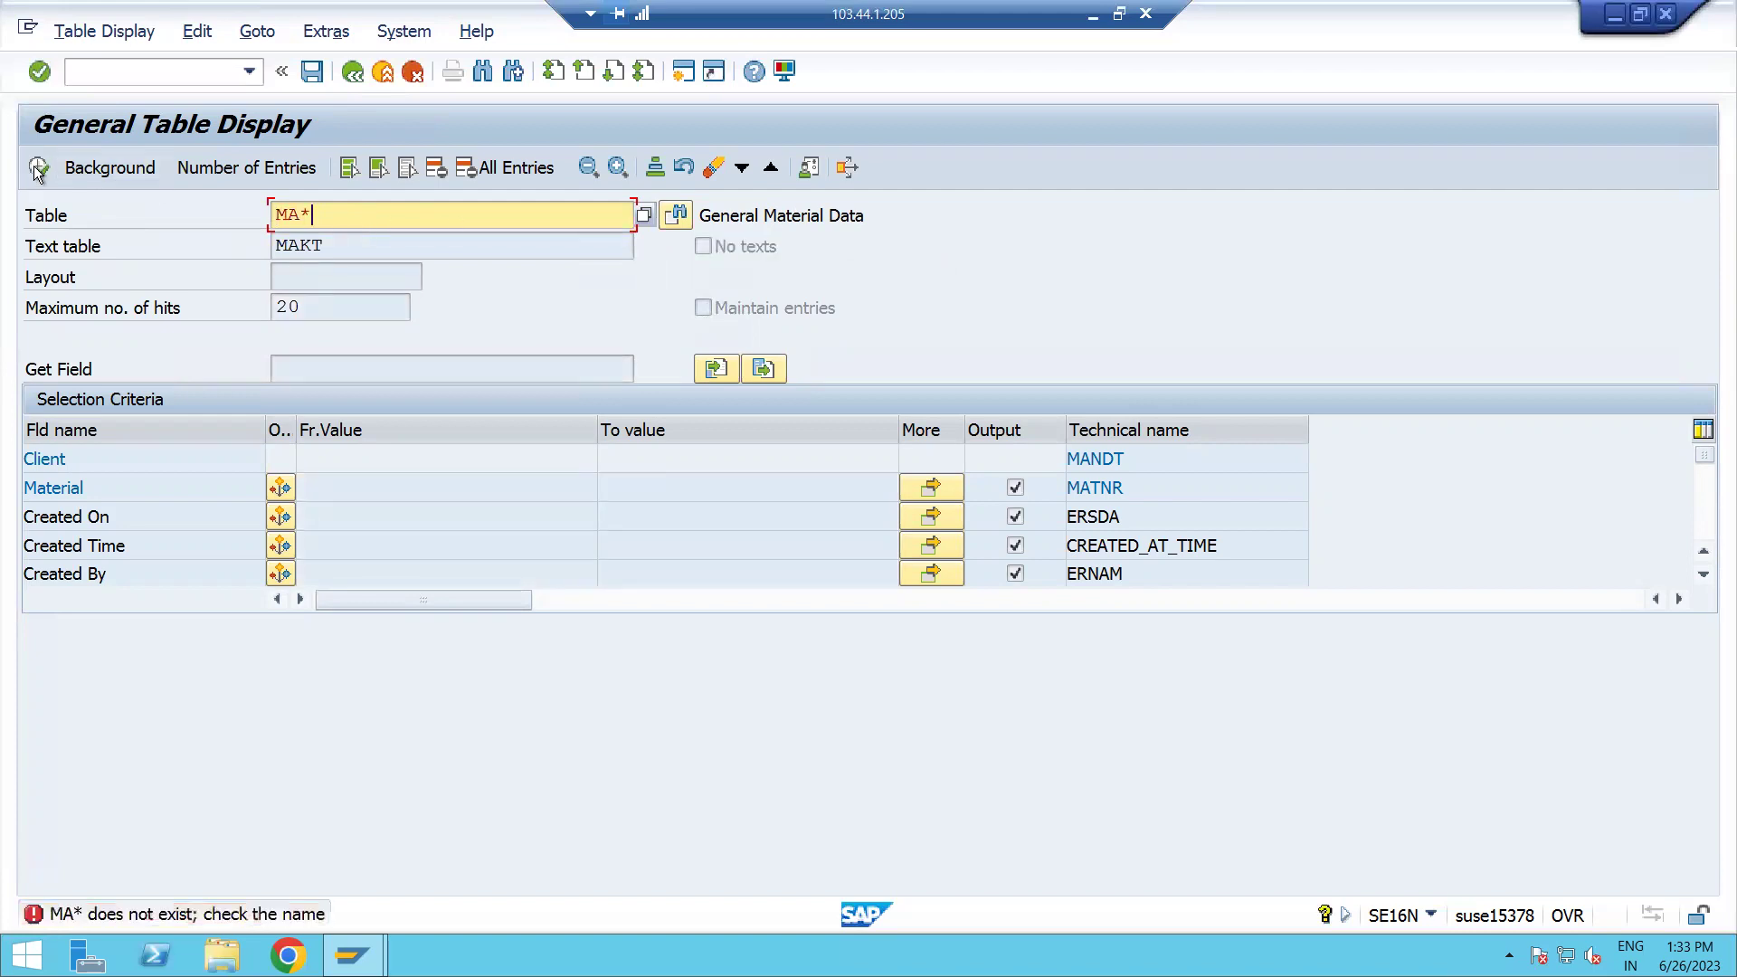
{"action": "key", "text": "Return"}
- Close the MA* table search hit list and review the PowerPoint slide
{"action": "left_click", "coordinate": [648, 210]}
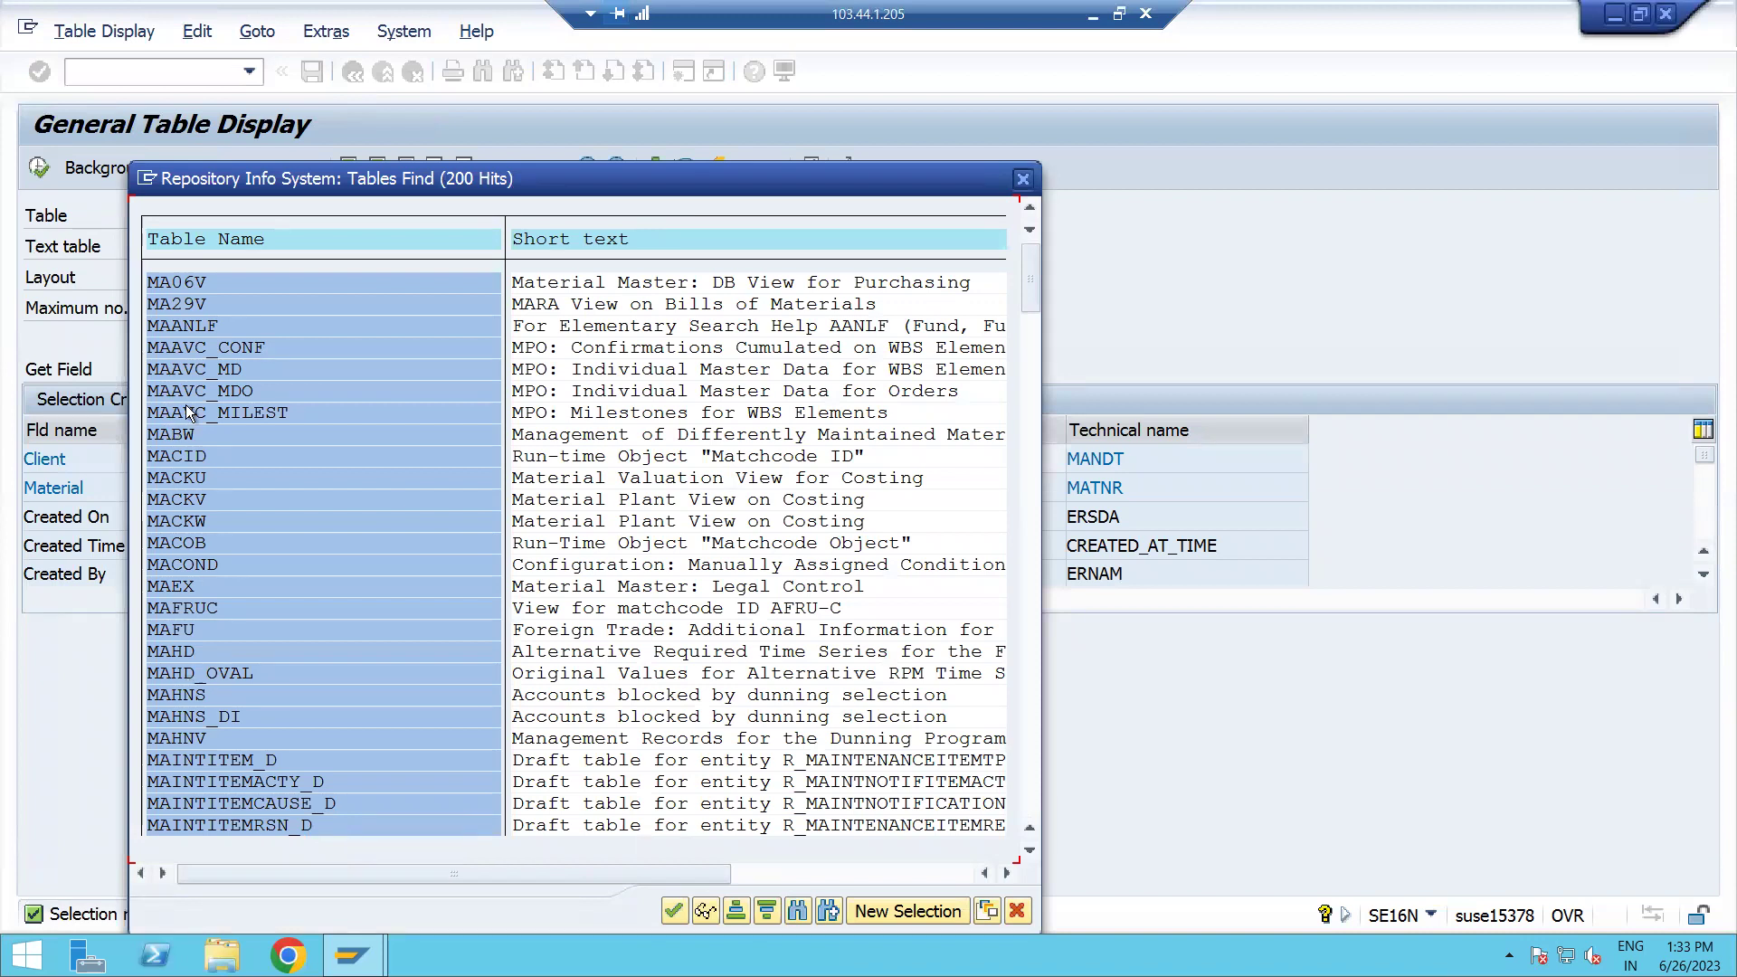
{"action": "left_click_drag", "start_coordinate": [545, 175], "coordinate": [906, 88]}
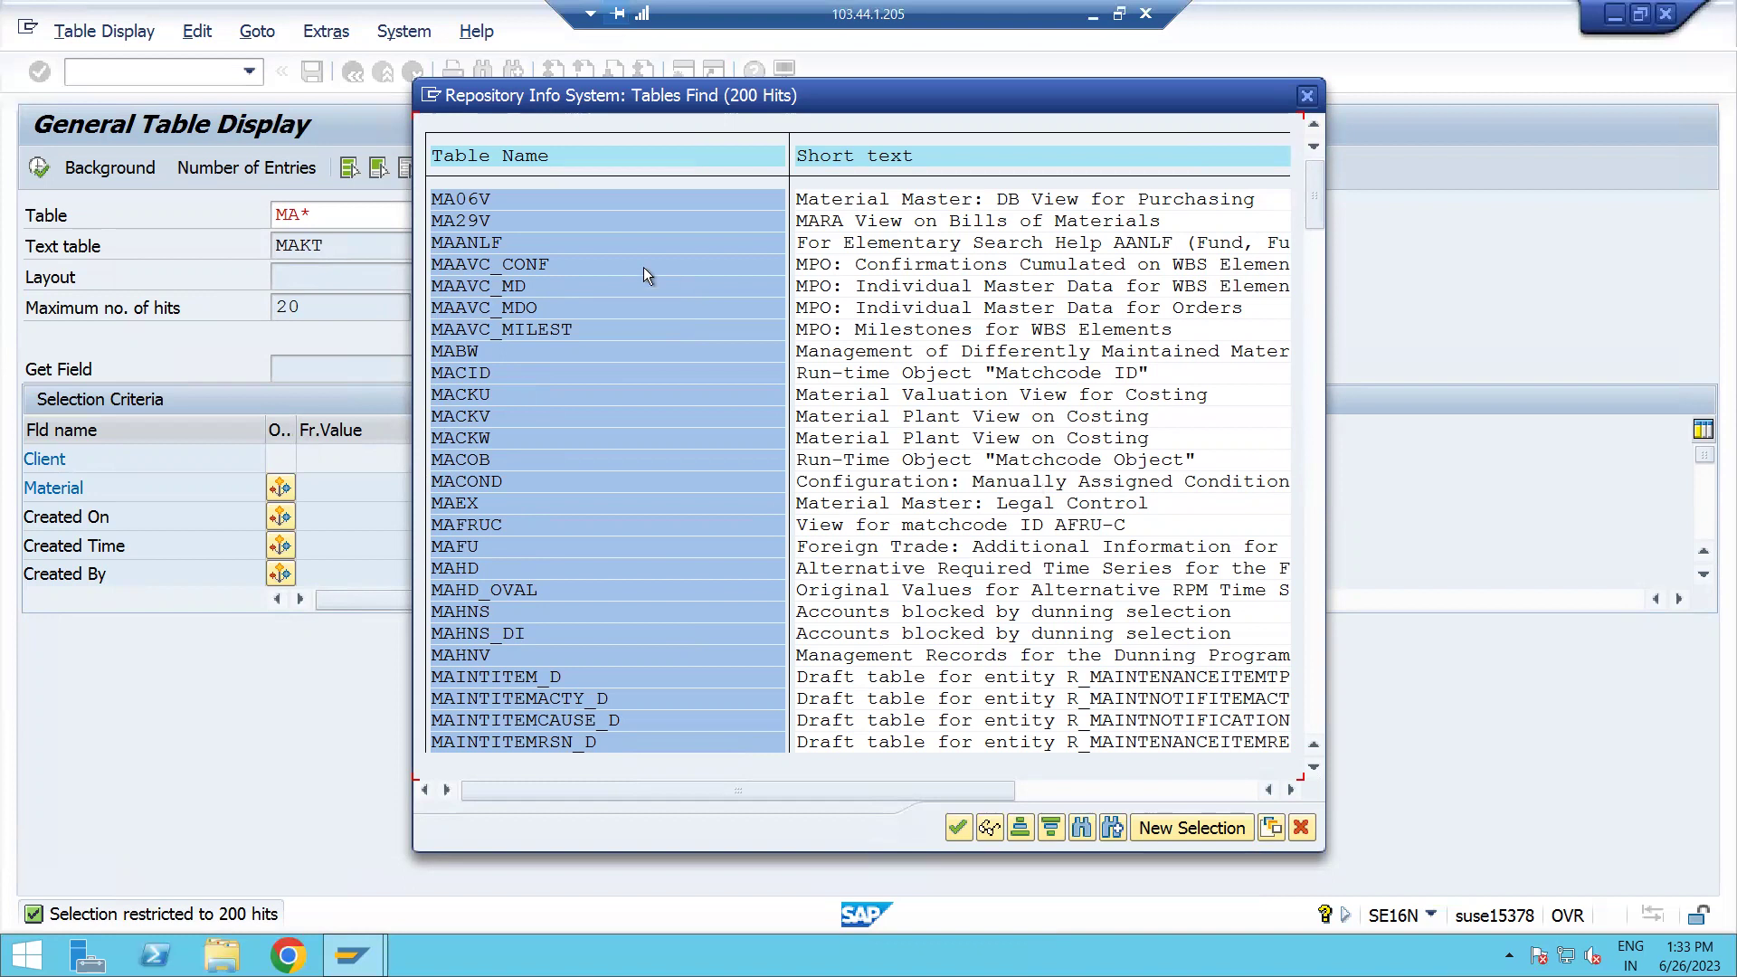
{"action": "left_click", "coordinate": [1308, 96]}
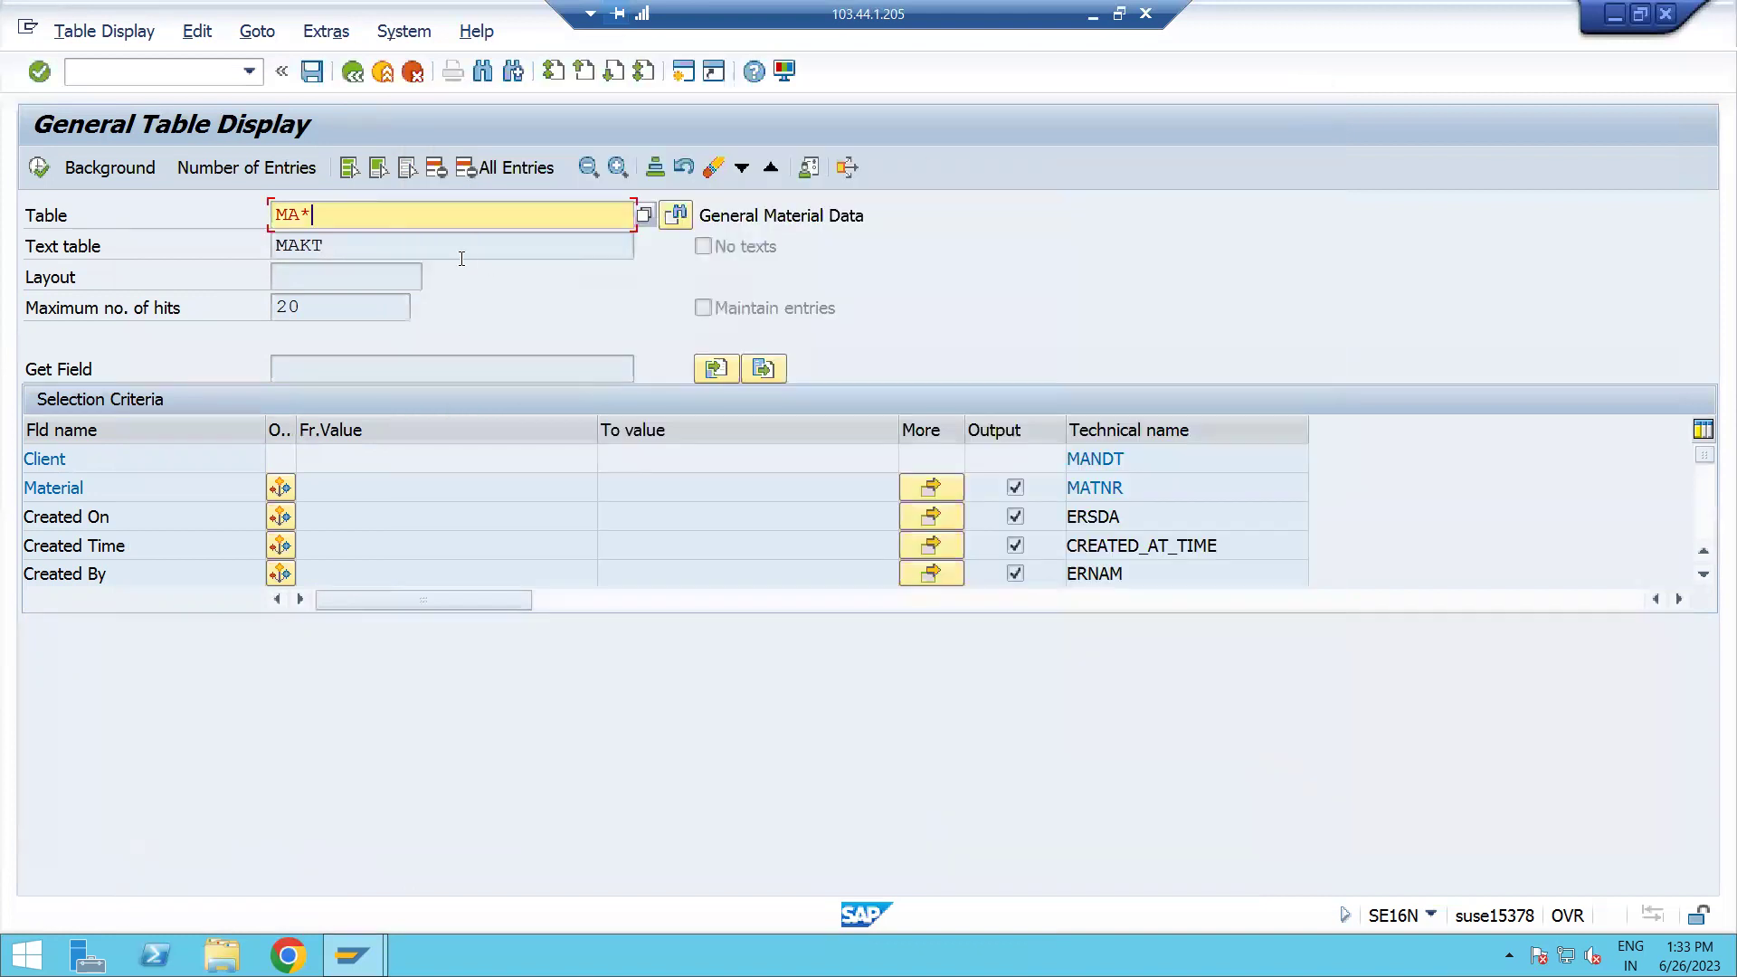
{"action": "left_click", "coordinate": [1094, 18]}
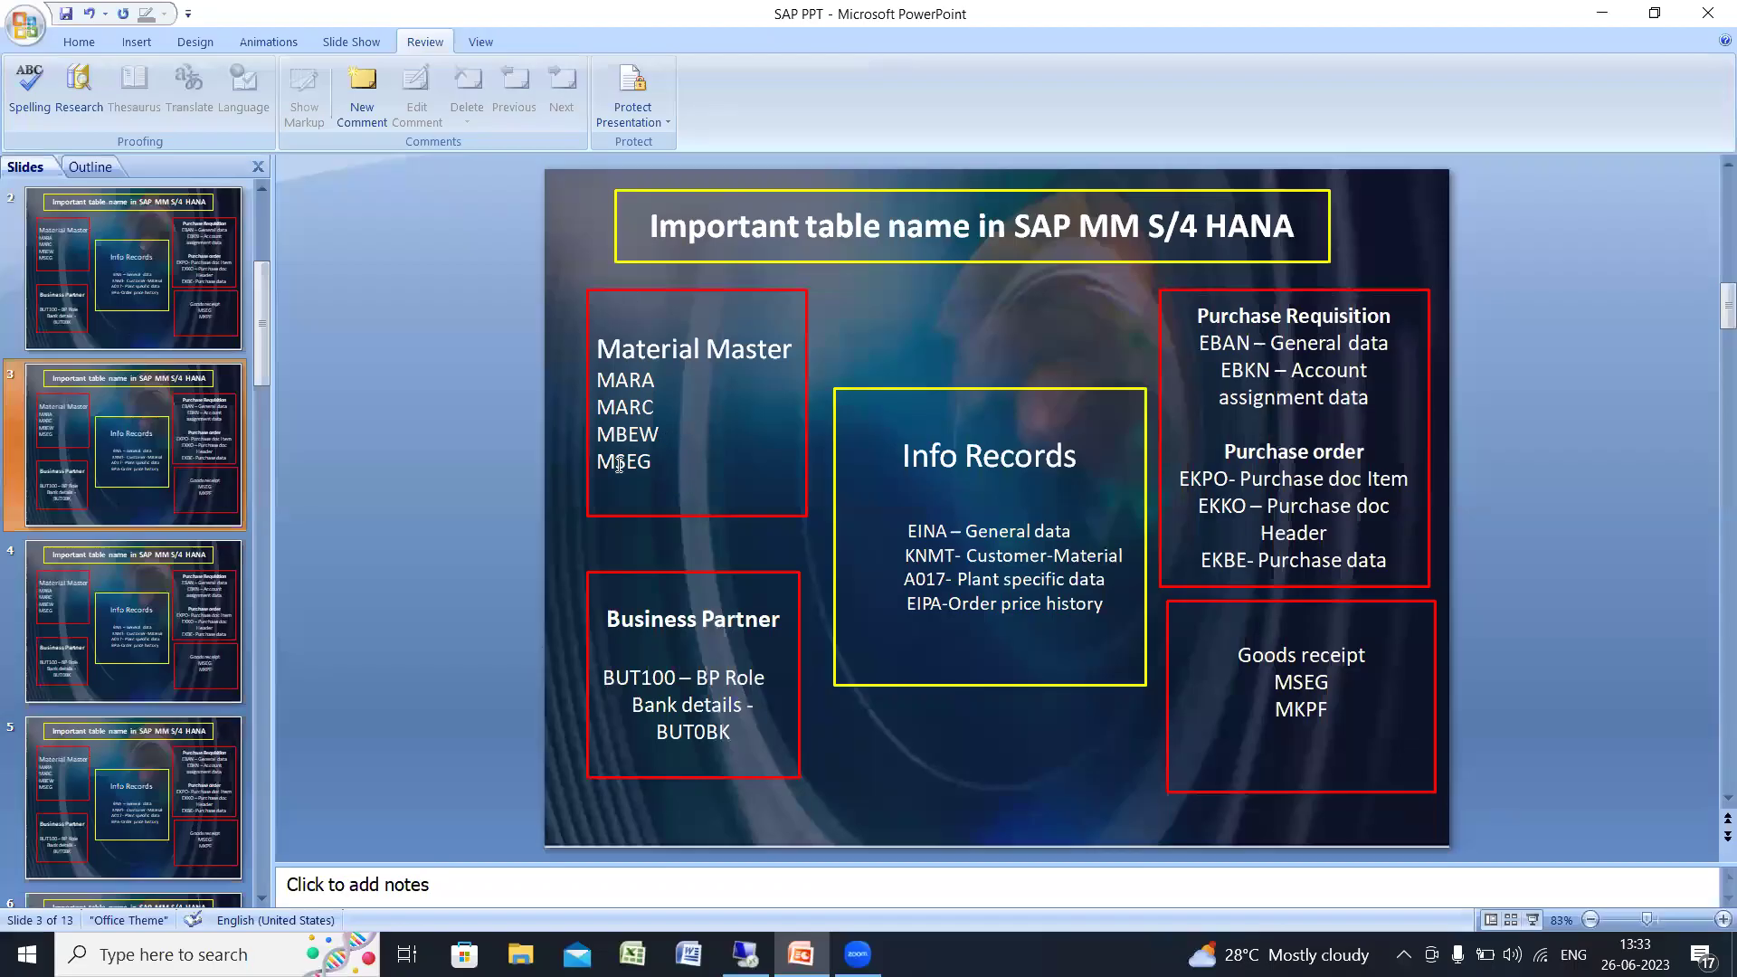
{"action": "key", "text": "alt+Tab"}
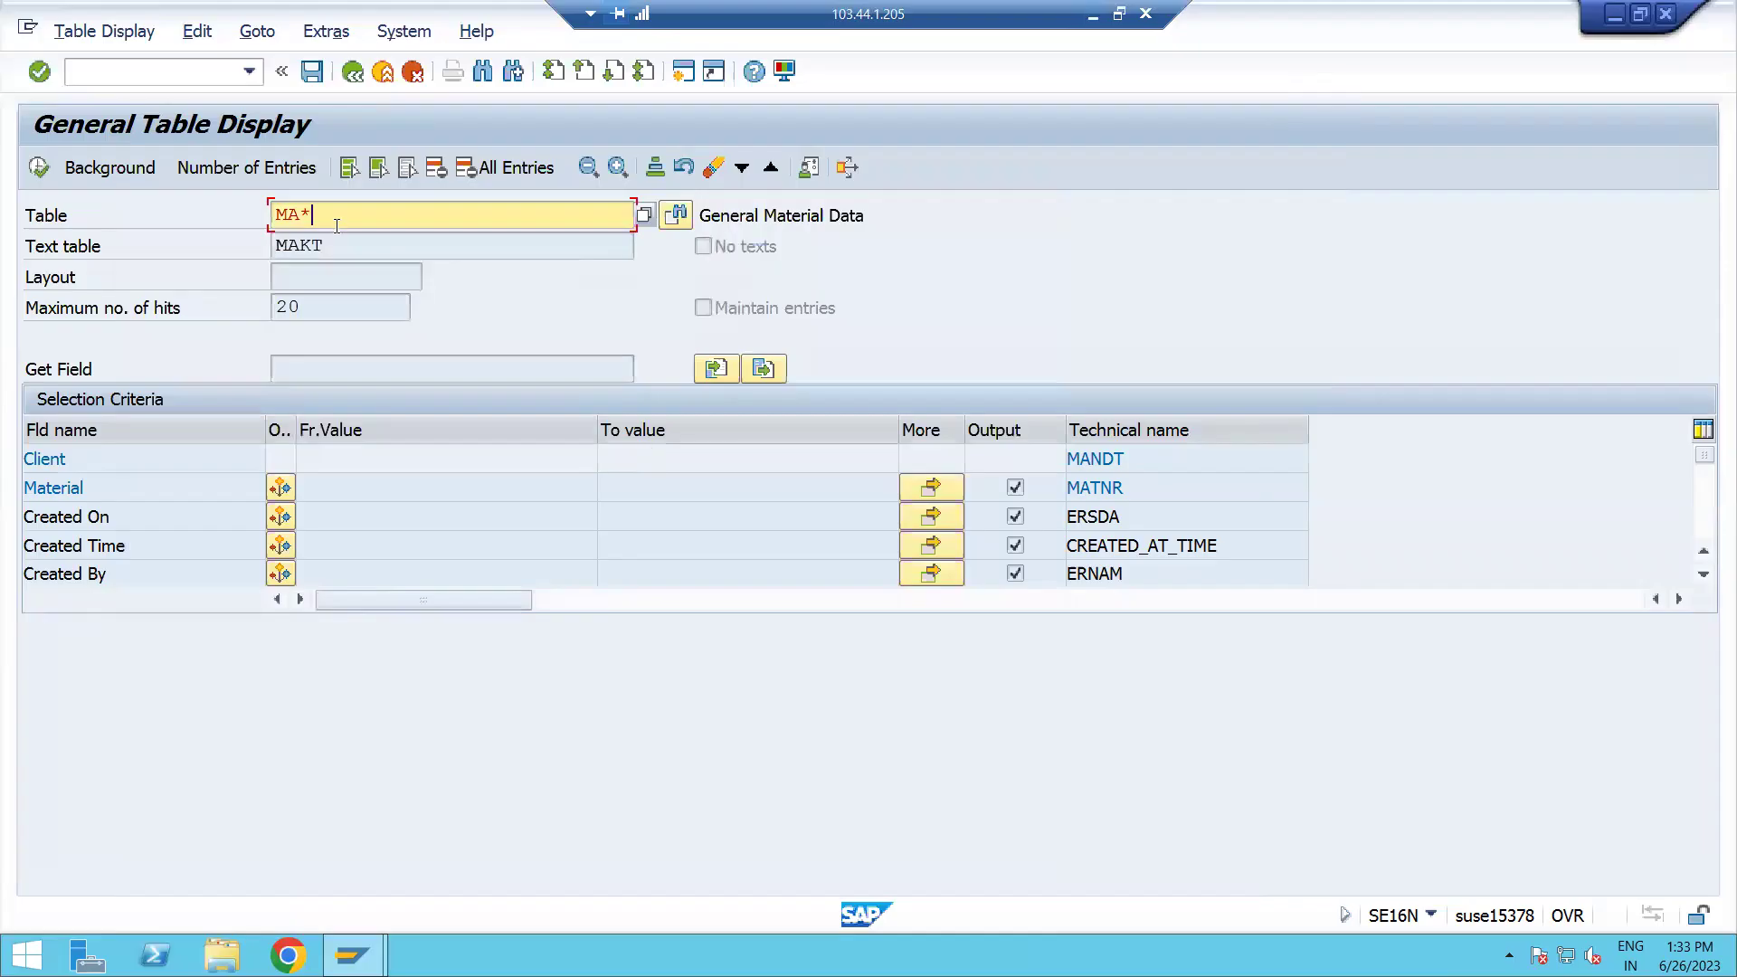
- Replace MA* with MSEG from the table history and display its entries
{"action": "key", "text": "BackSpace"}
{"action": "key", "text": "BackSpace"}
{"action": "key", "text": "BackSpace"}
{"action": "type", "text": "MSE"}
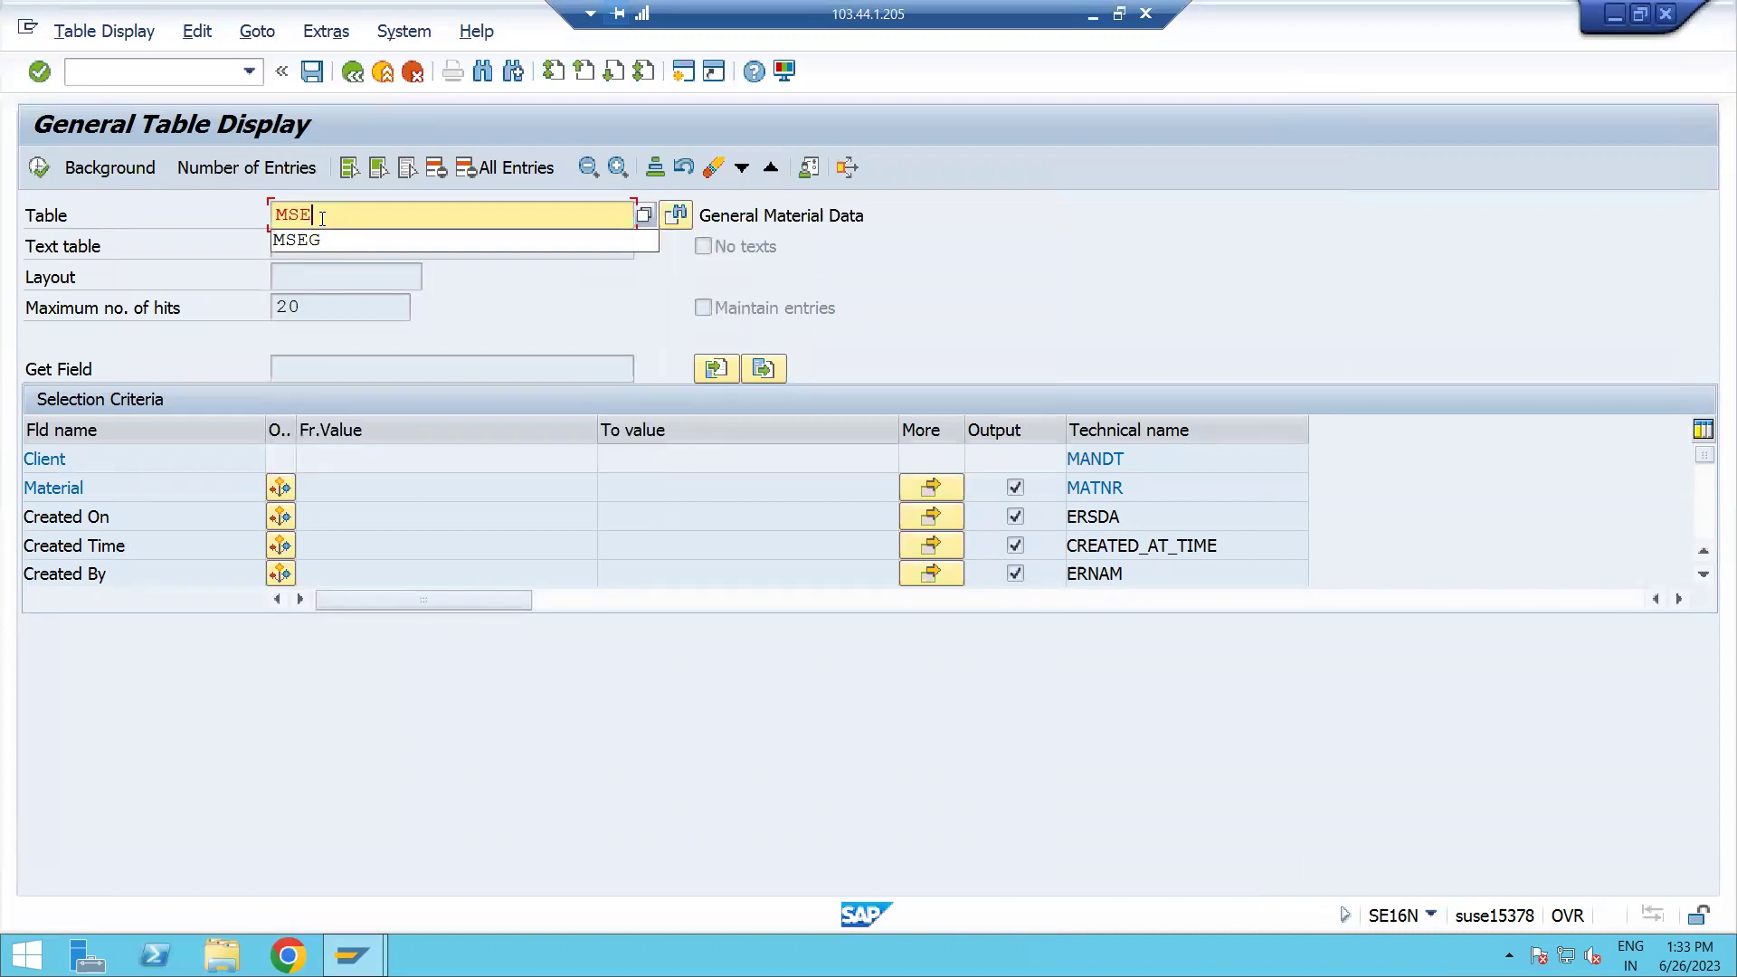
{"action": "left_click", "coordinate": [308, 239]}
{"action": "left_click", "coordinate": [38, 167]}
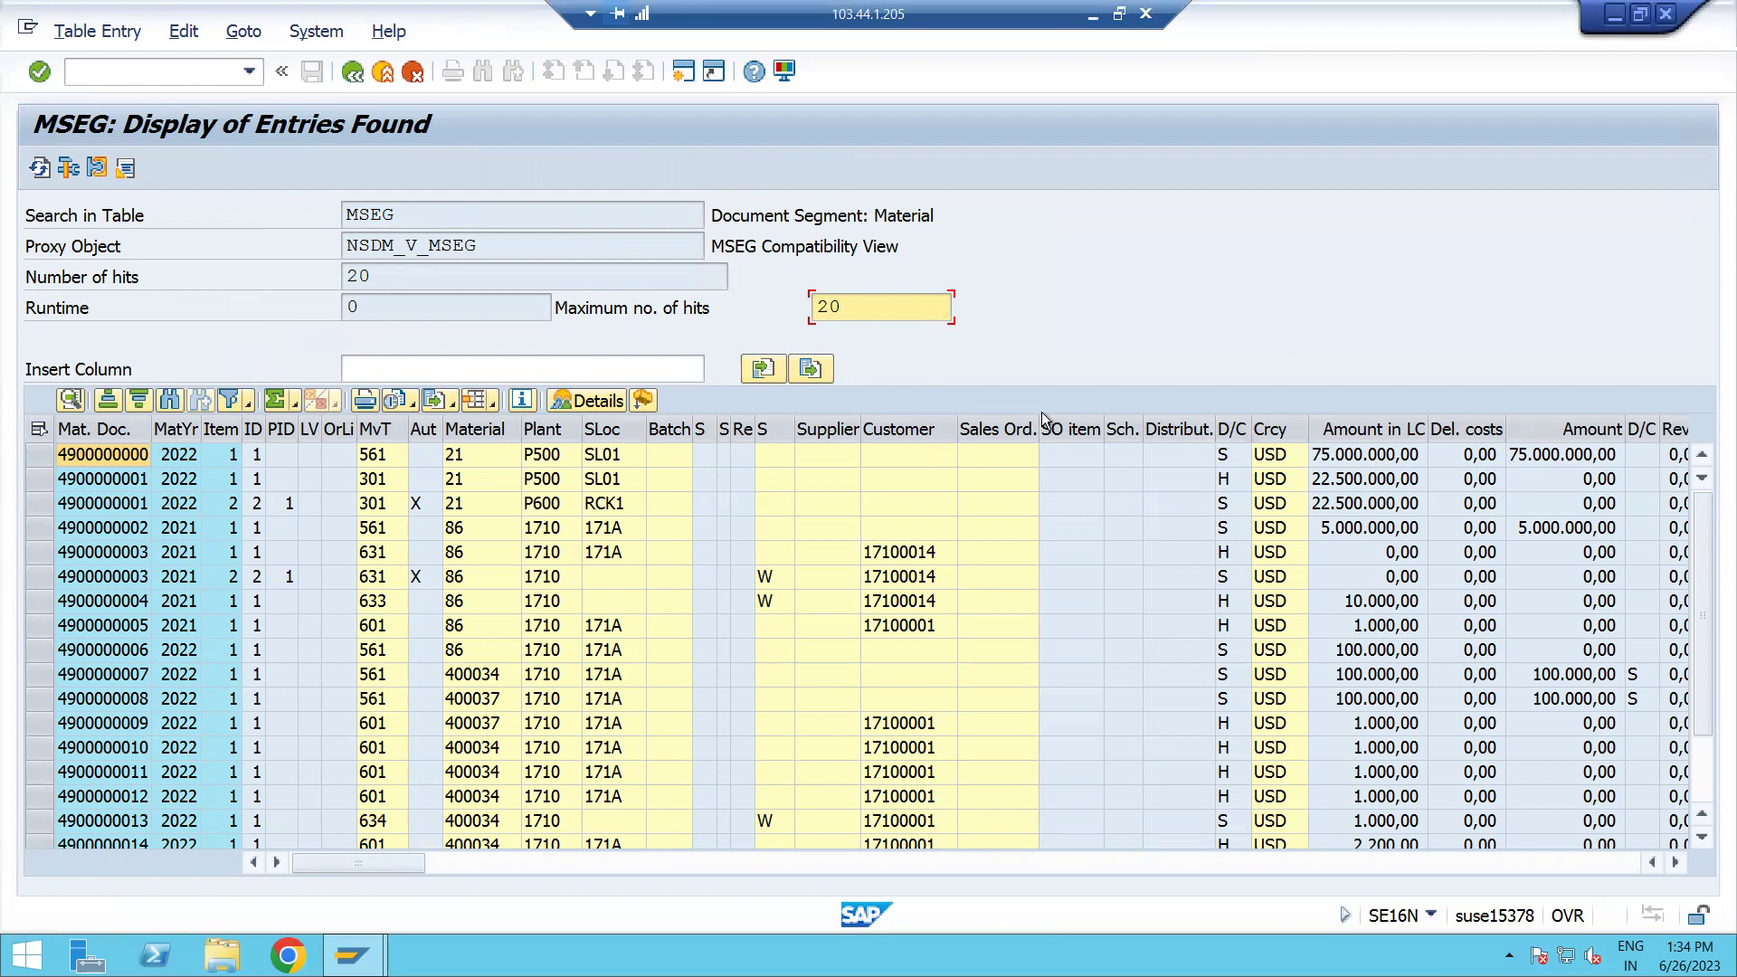
- Copy BUT0BK from the slide into the Table field and display its entries
{"action": "left_click", "coordinate": [352, 71]}
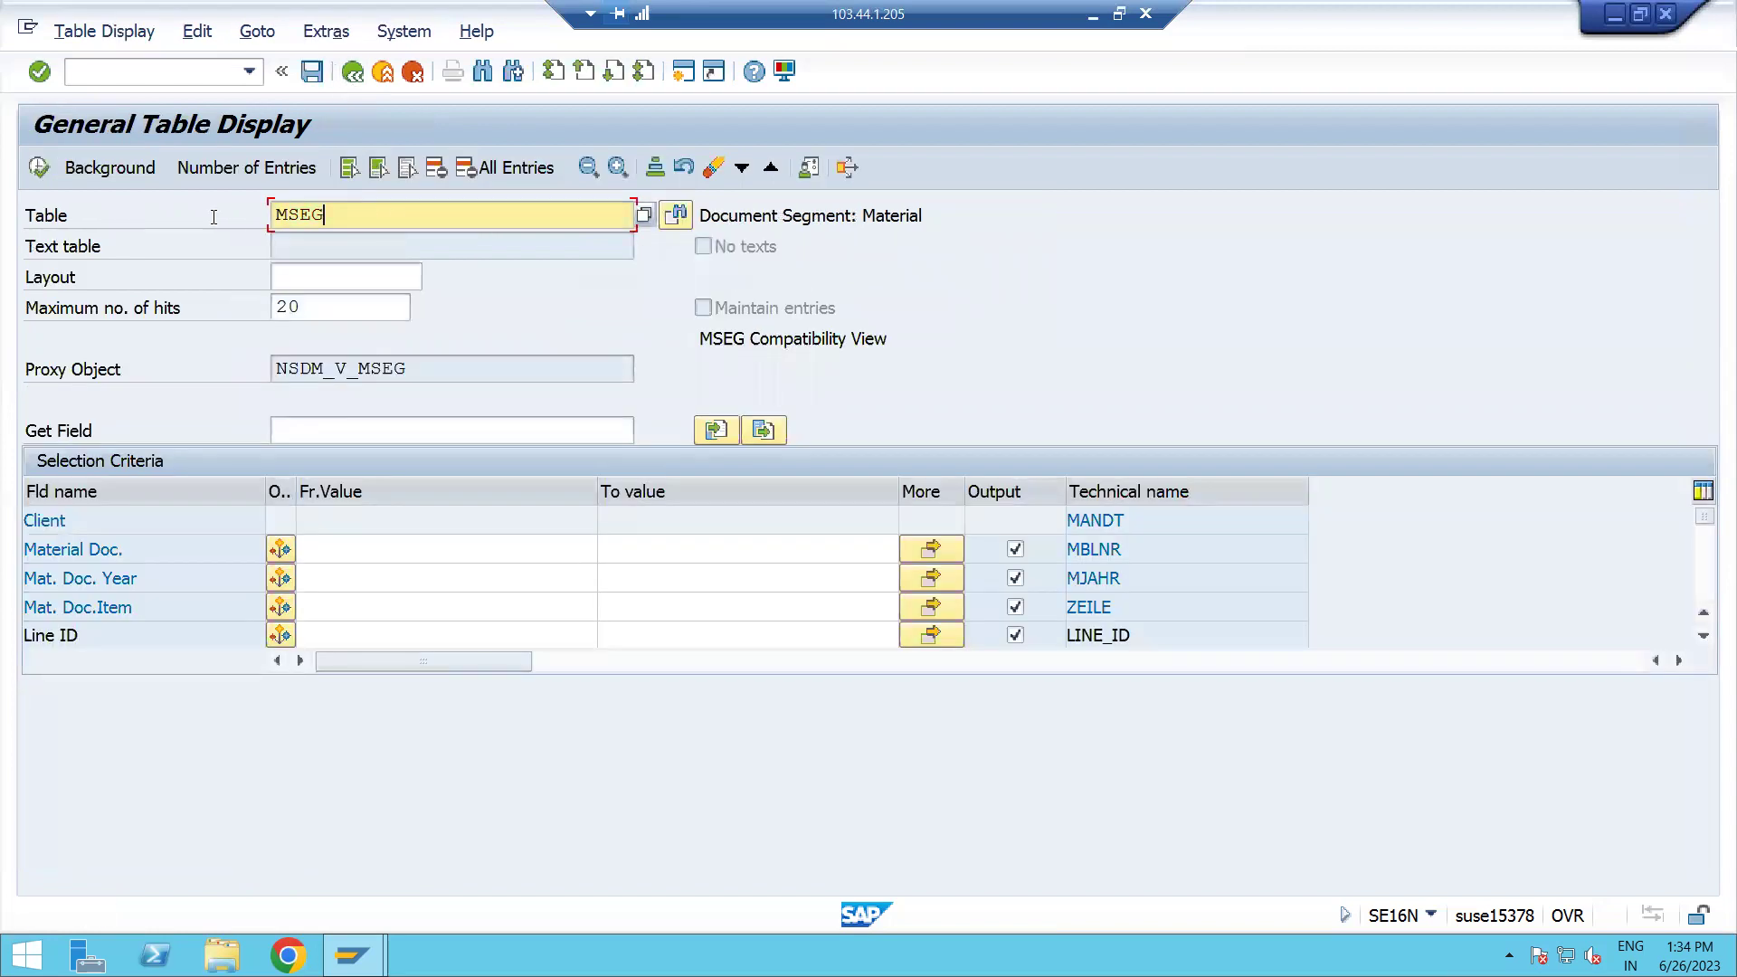
{"action": "left_click_drag", "start_coordinate": [371, 217], "coordinate": [210, 215]}
{"action": "key", "text": "Delete"}
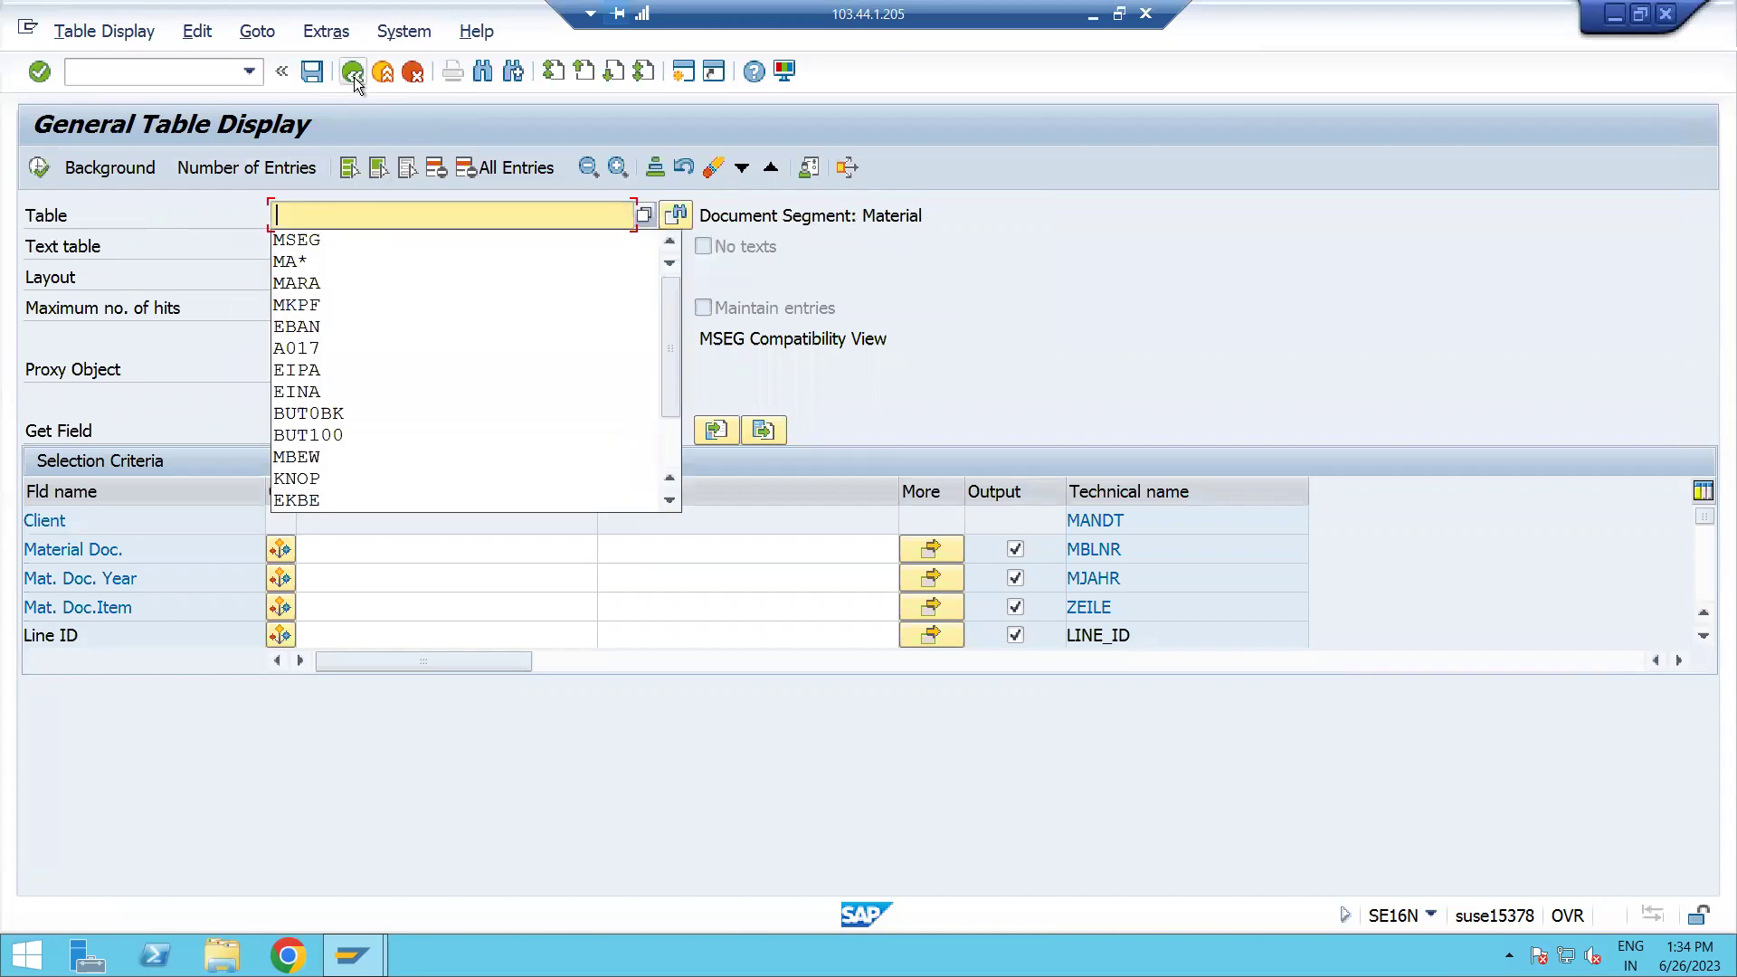
{"action": "left_click", "coordinate": [1090, 17]}
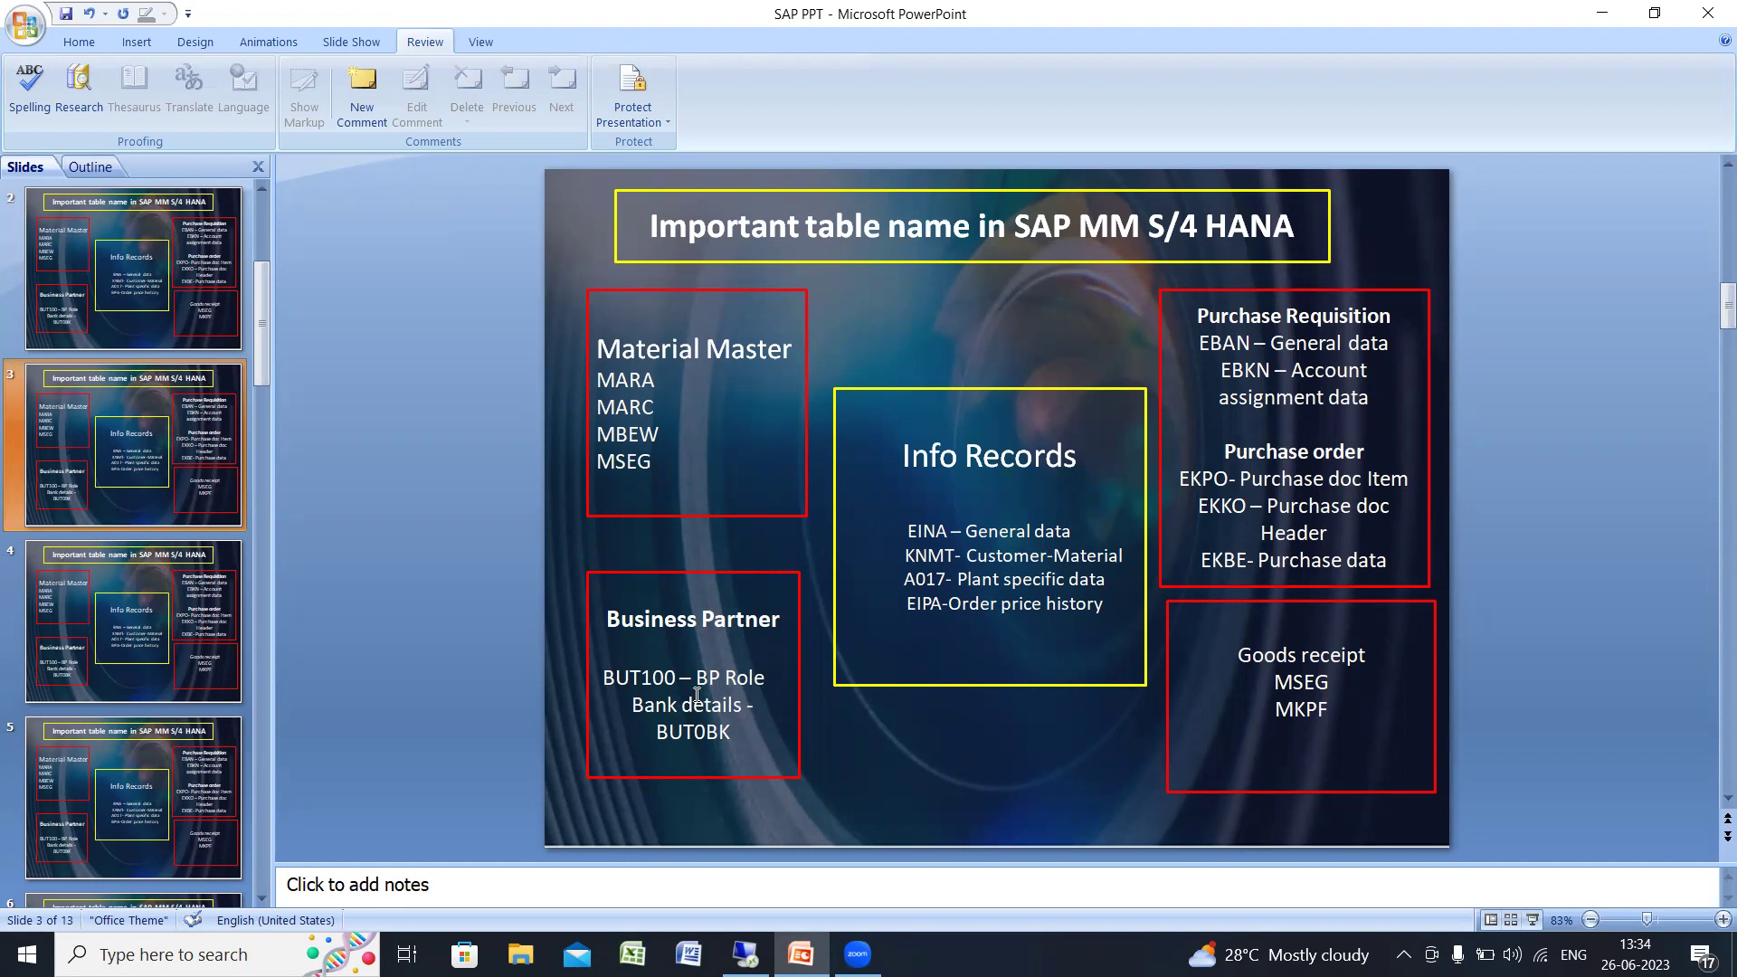
{"action": "left_click_drag", "start_coordinate": [729, 733], "coordinate": [659, 740]}
{"action": "key", "text": "ctrl+c"}
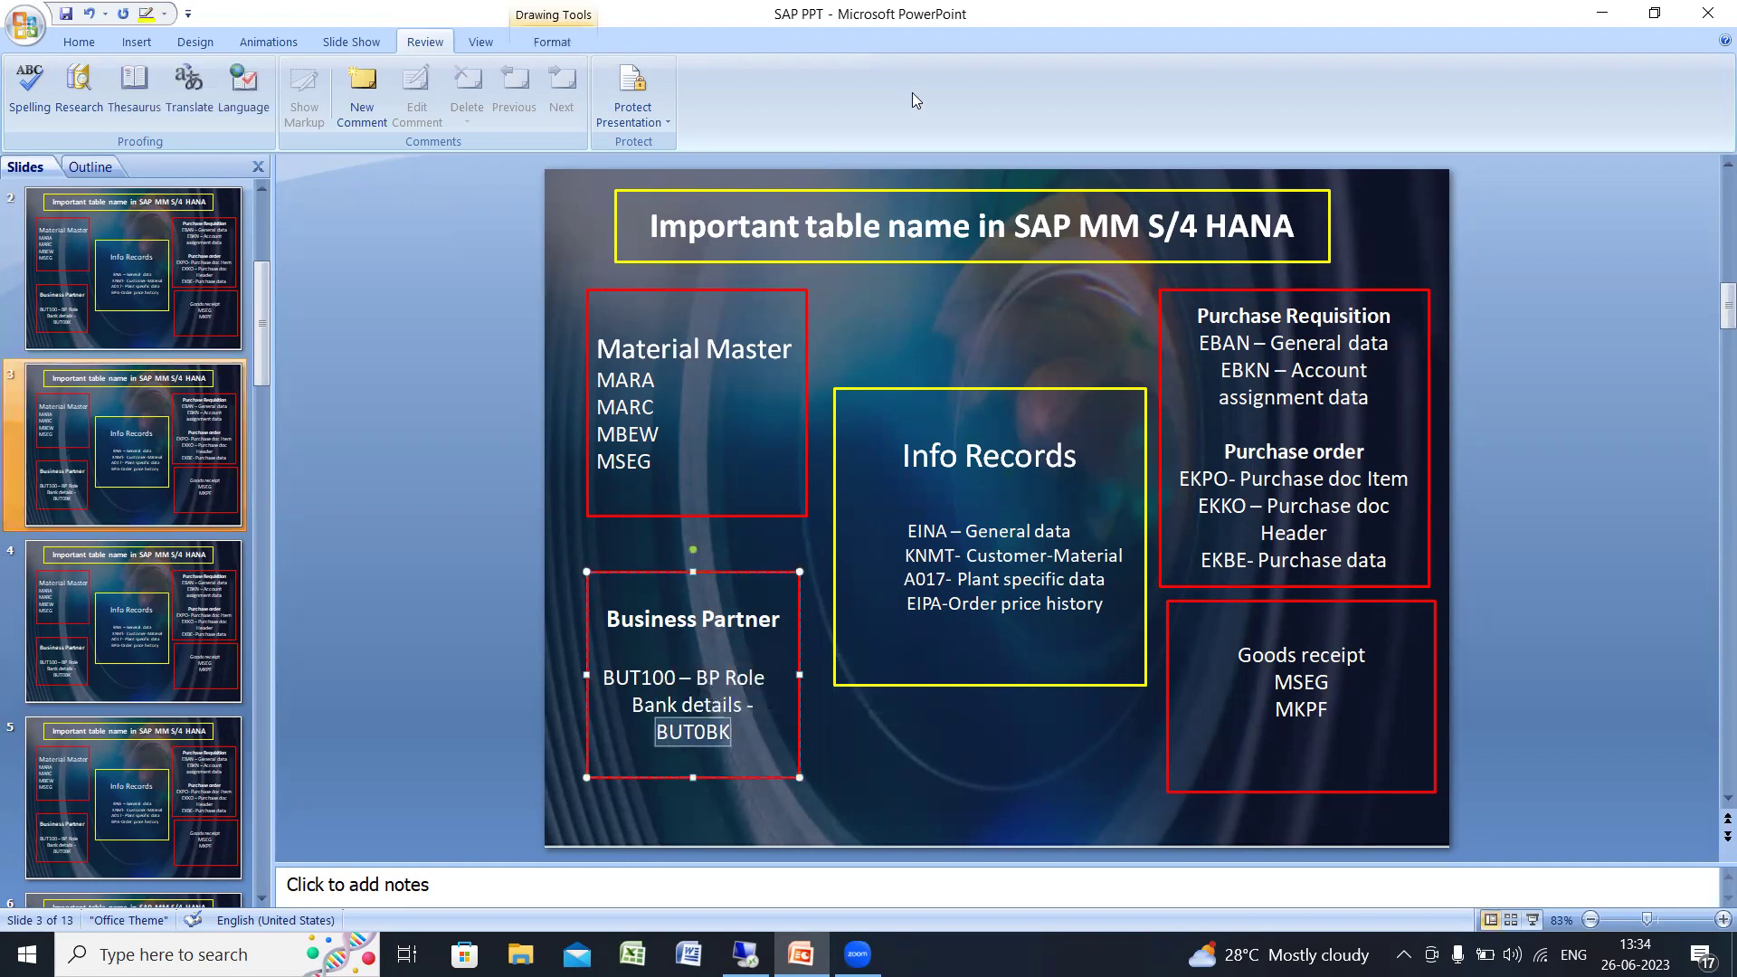
{"action": "key", "text": "alt+Tab"}
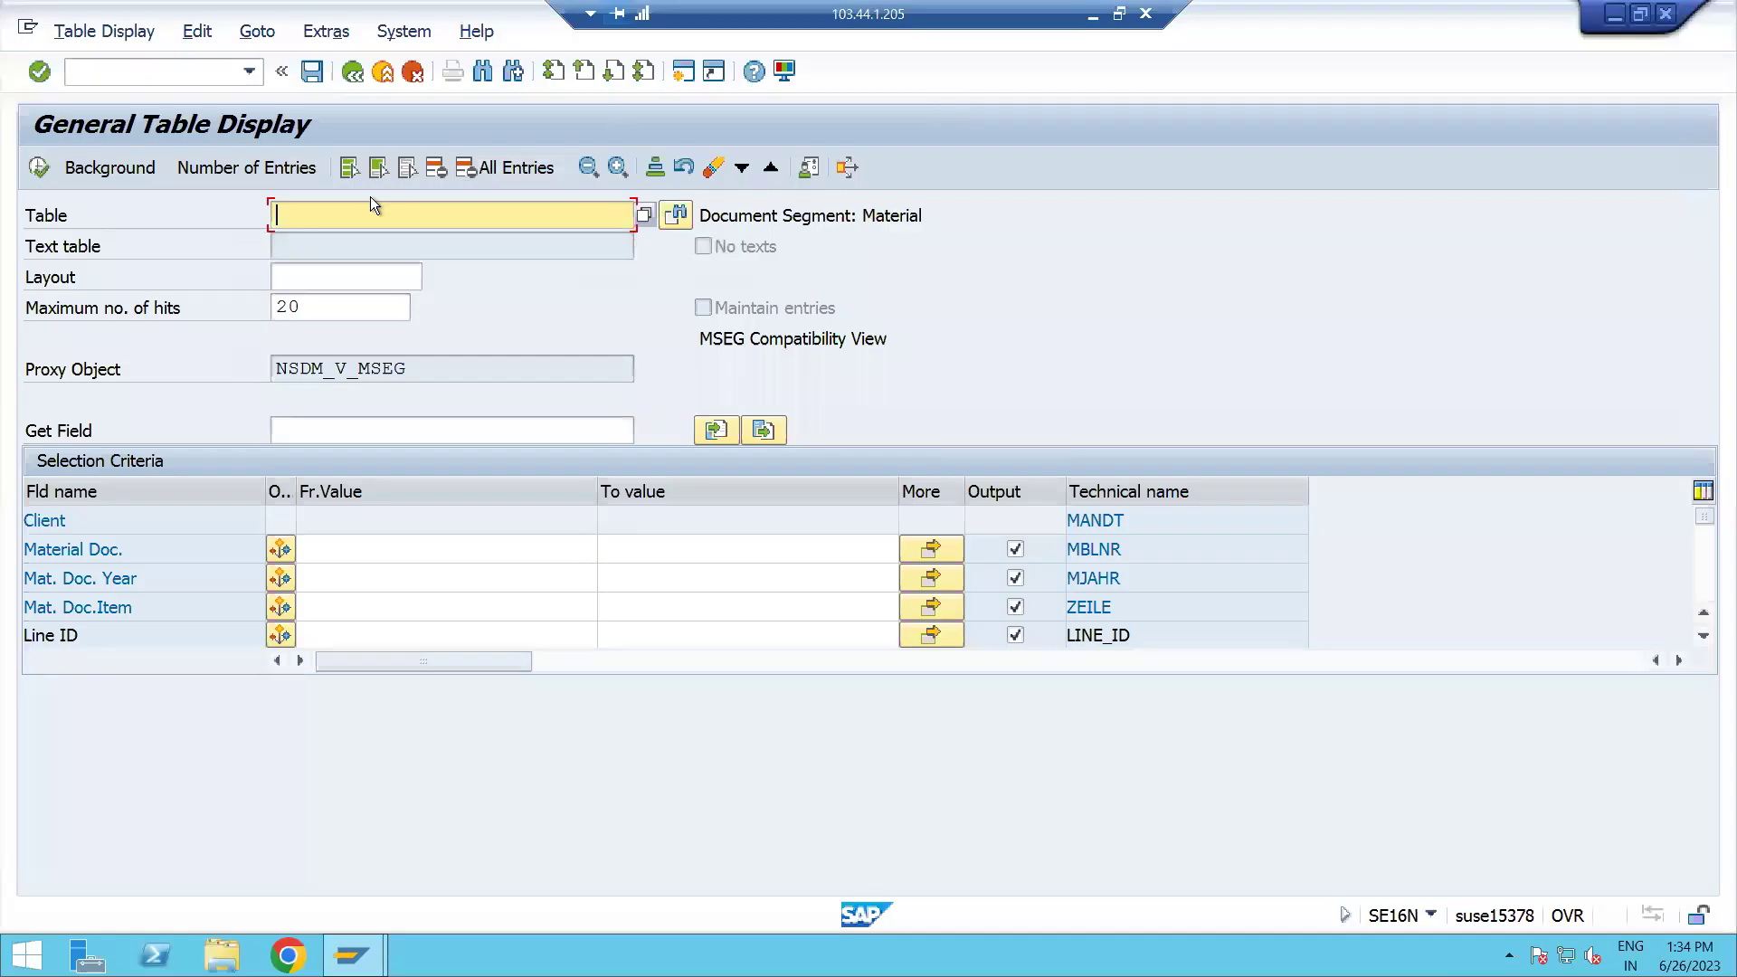
{"action": "key", "text": "ctrl+v"}
{"action": "left_click", "coordinate": [39, 166]}
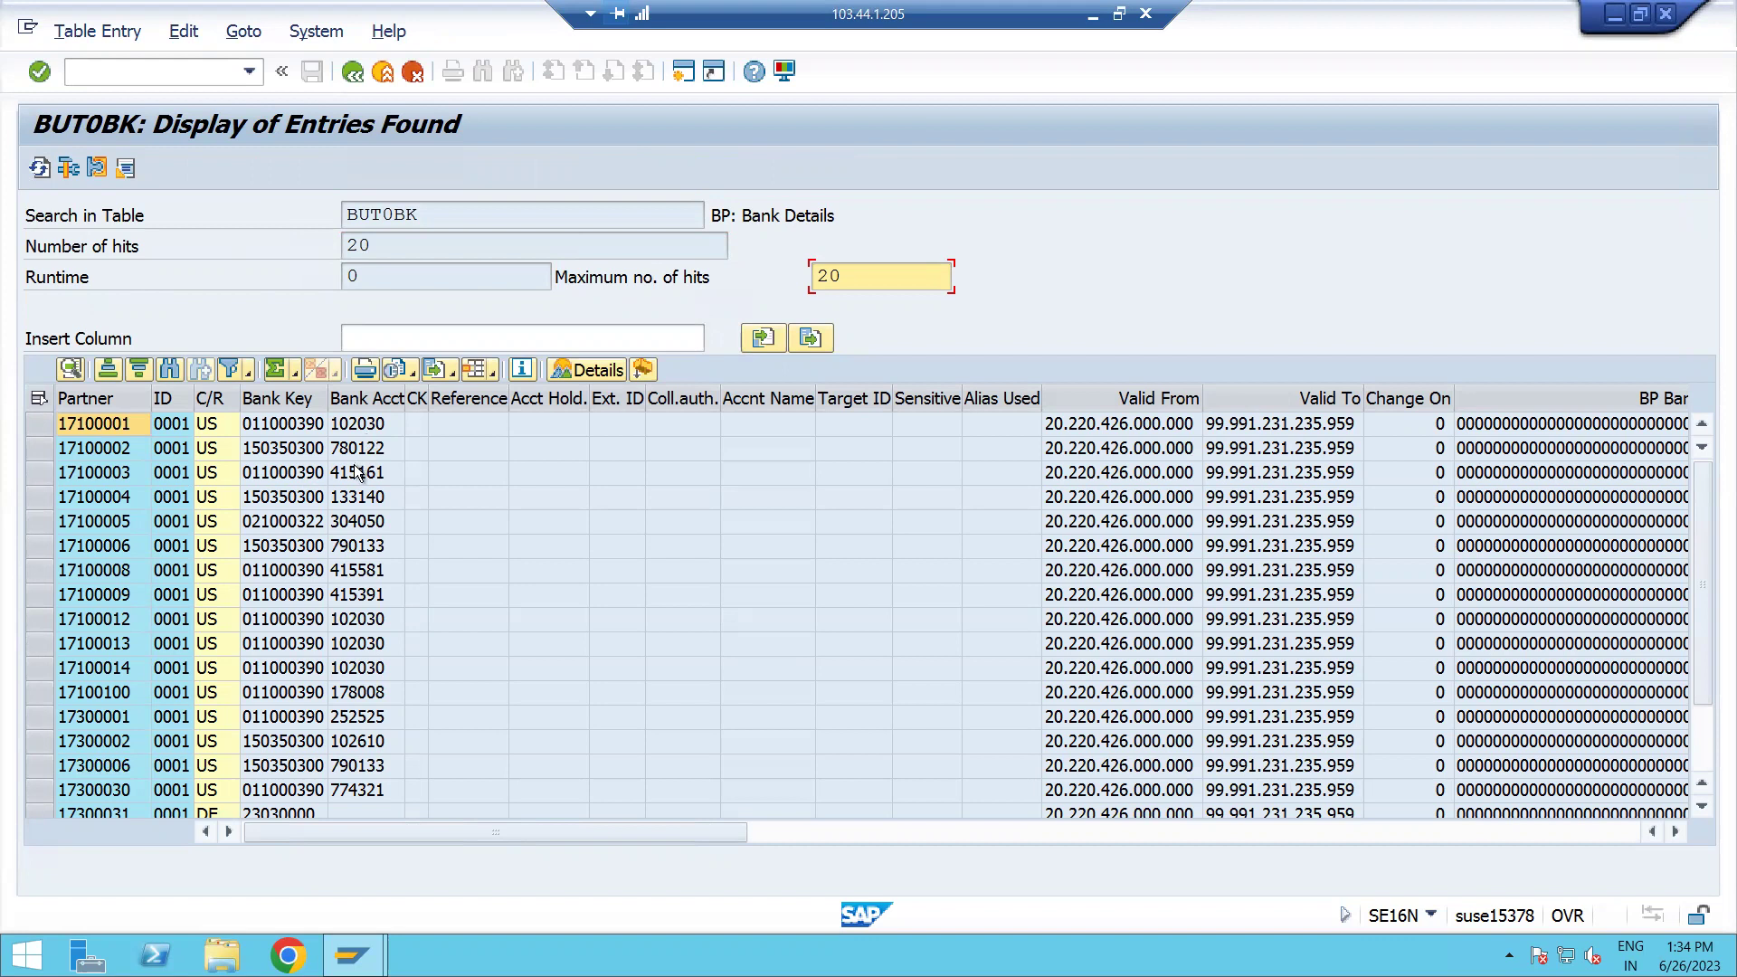
- Return to the BUT0BK selection screen and minimize SAP to view the table slide
{"action": "left_click", "coordinate": [351, 76]}
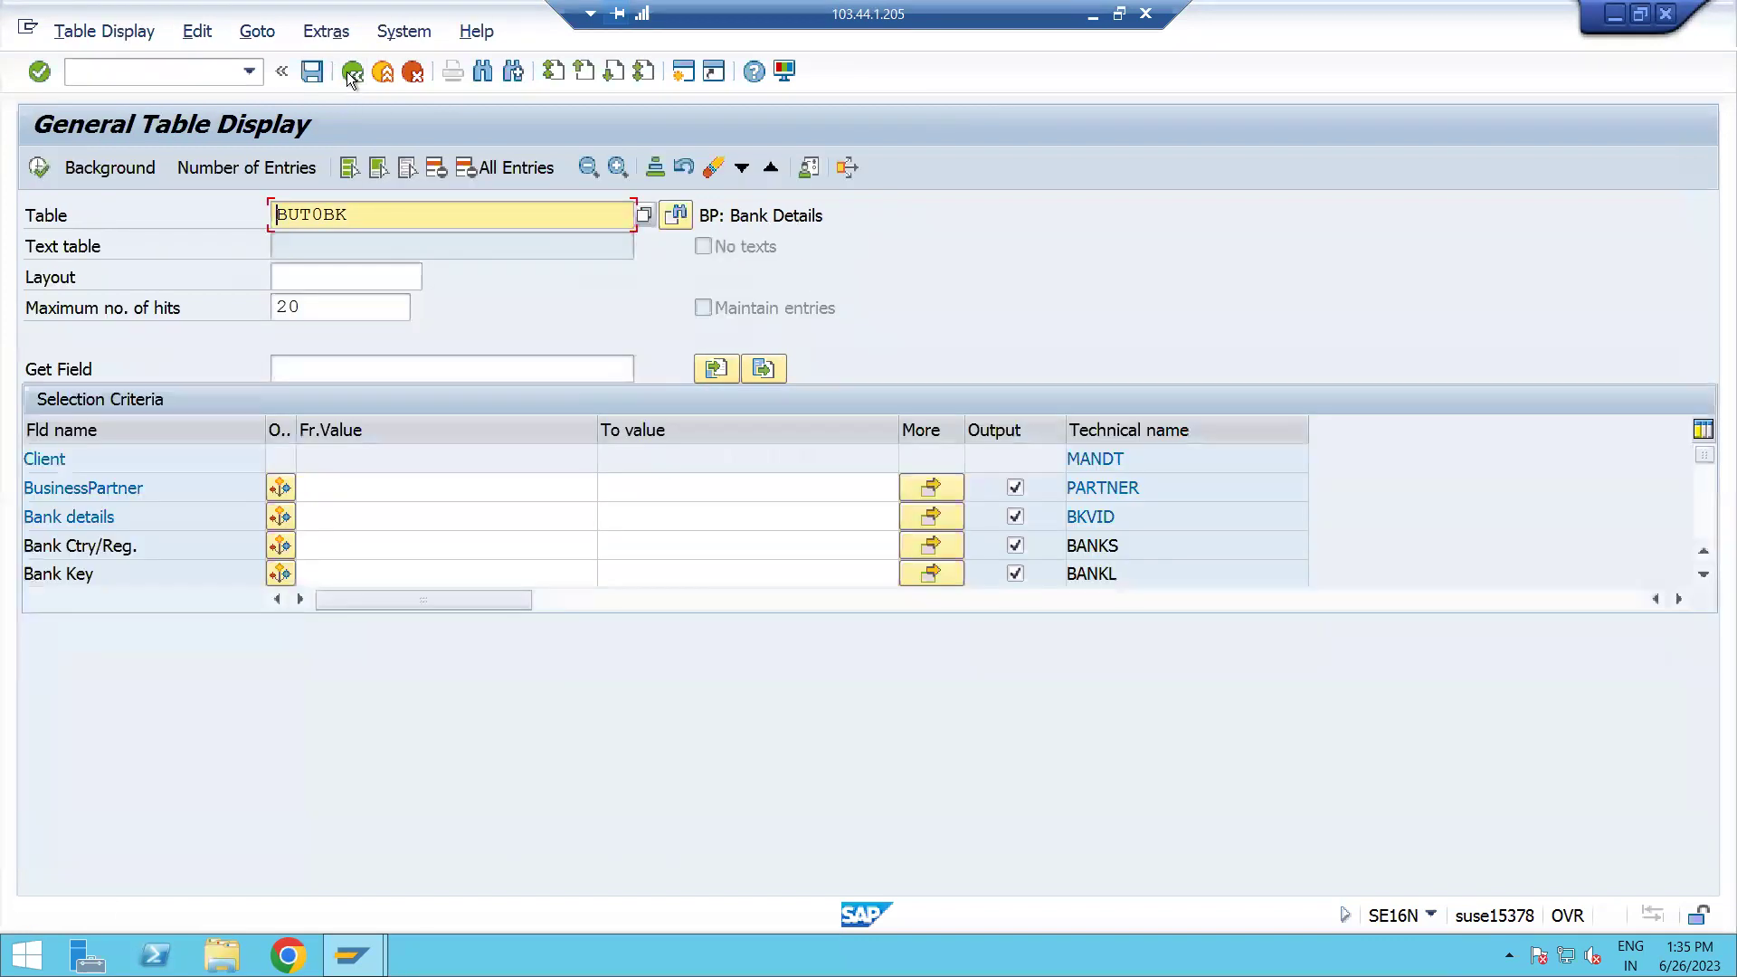
{"action": "left_click", "coordinate": [1093, 18]}
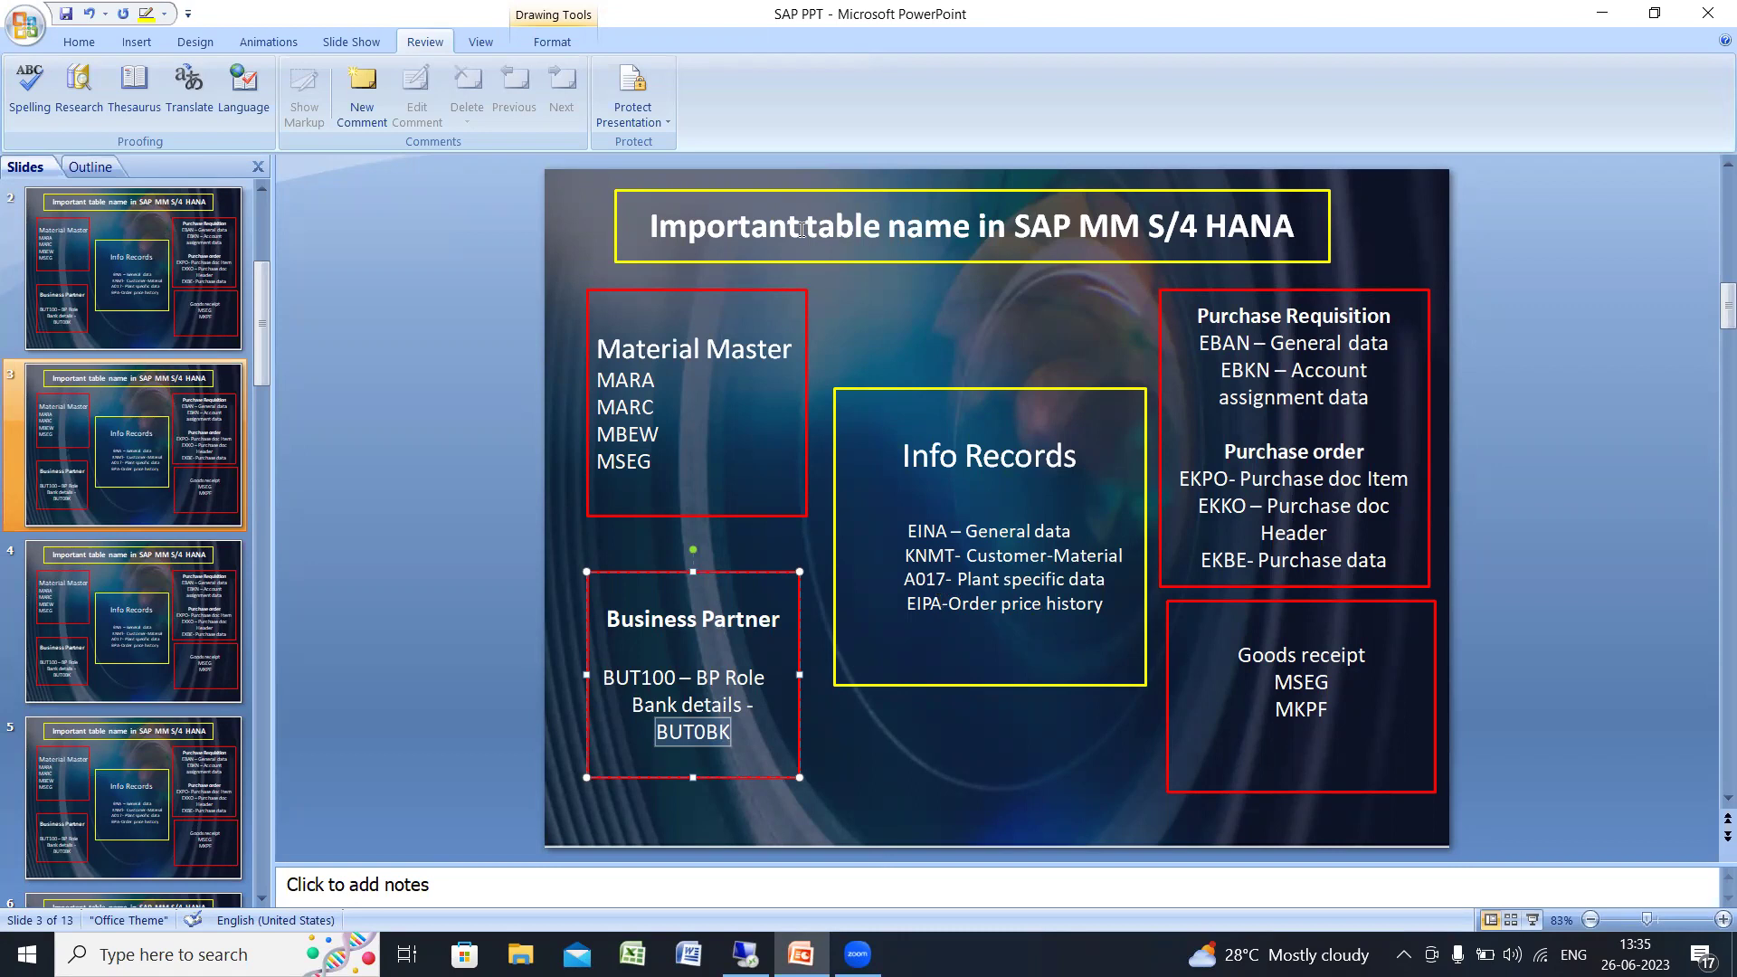
- Replace BUT0BK with EIPA, check its 457-entry count, and display 20 entries
{"action": "key", "text": "alt+Tab"}
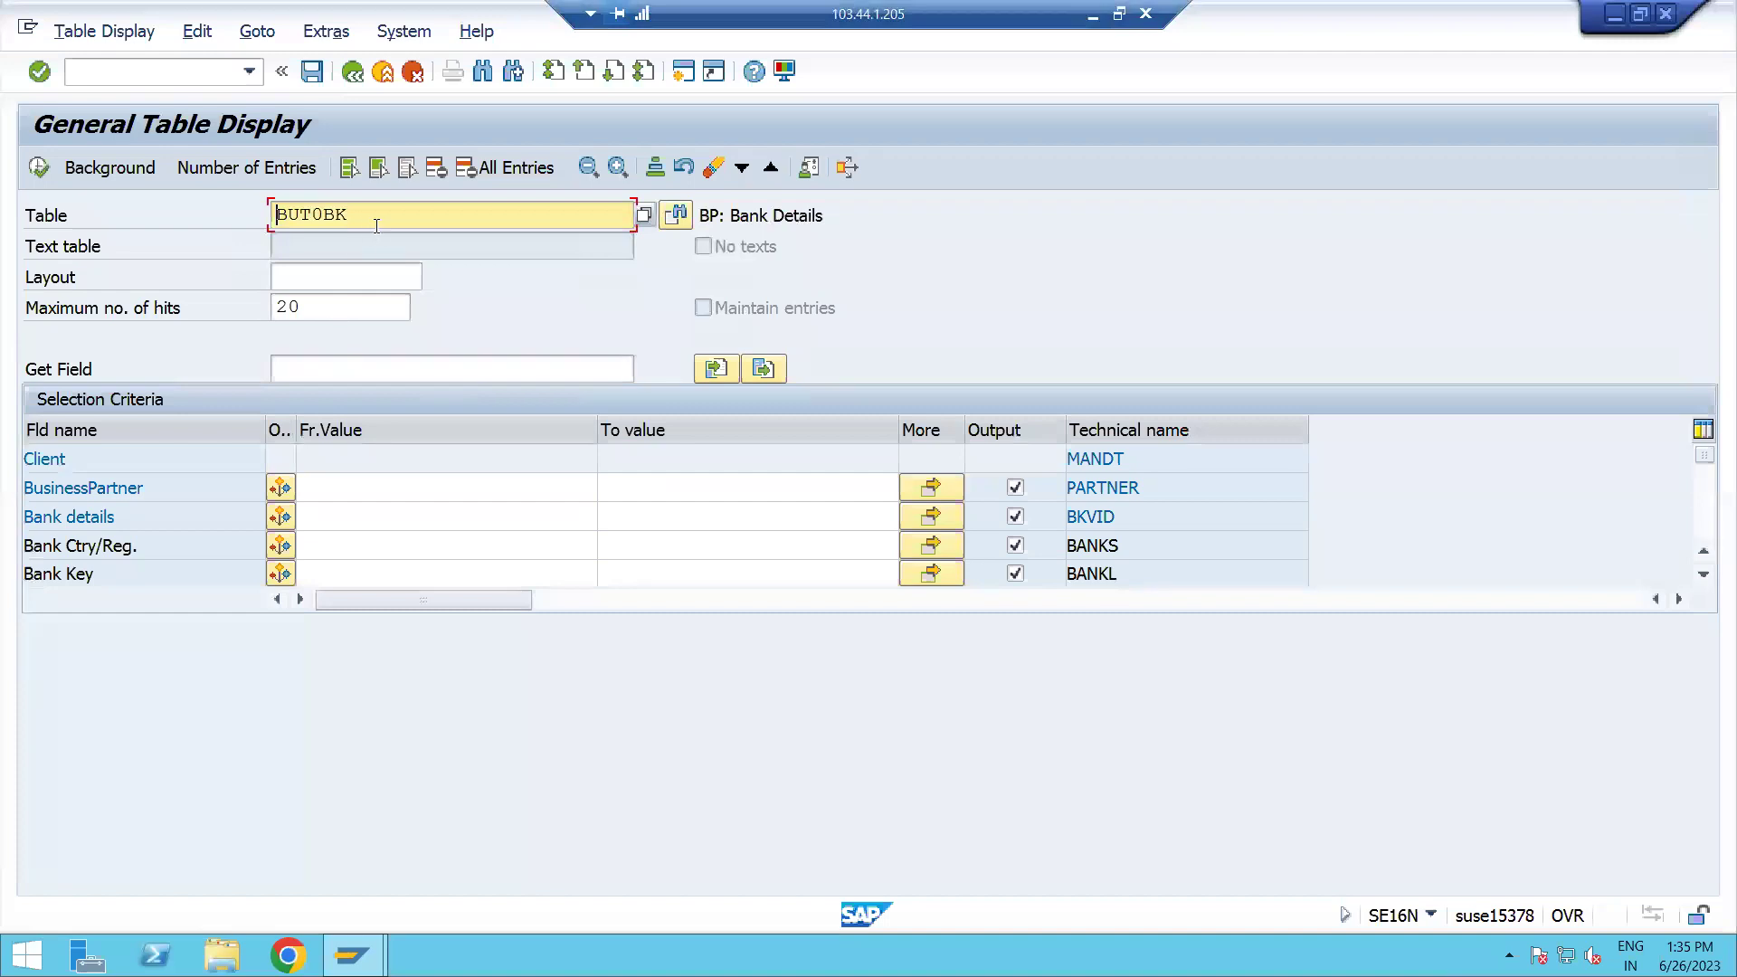
{"action": "left_click_drag", "start_coordinate": [376, 226], "coordinate": [183, 209]}
{"action": "type", "text": "EIPA"}
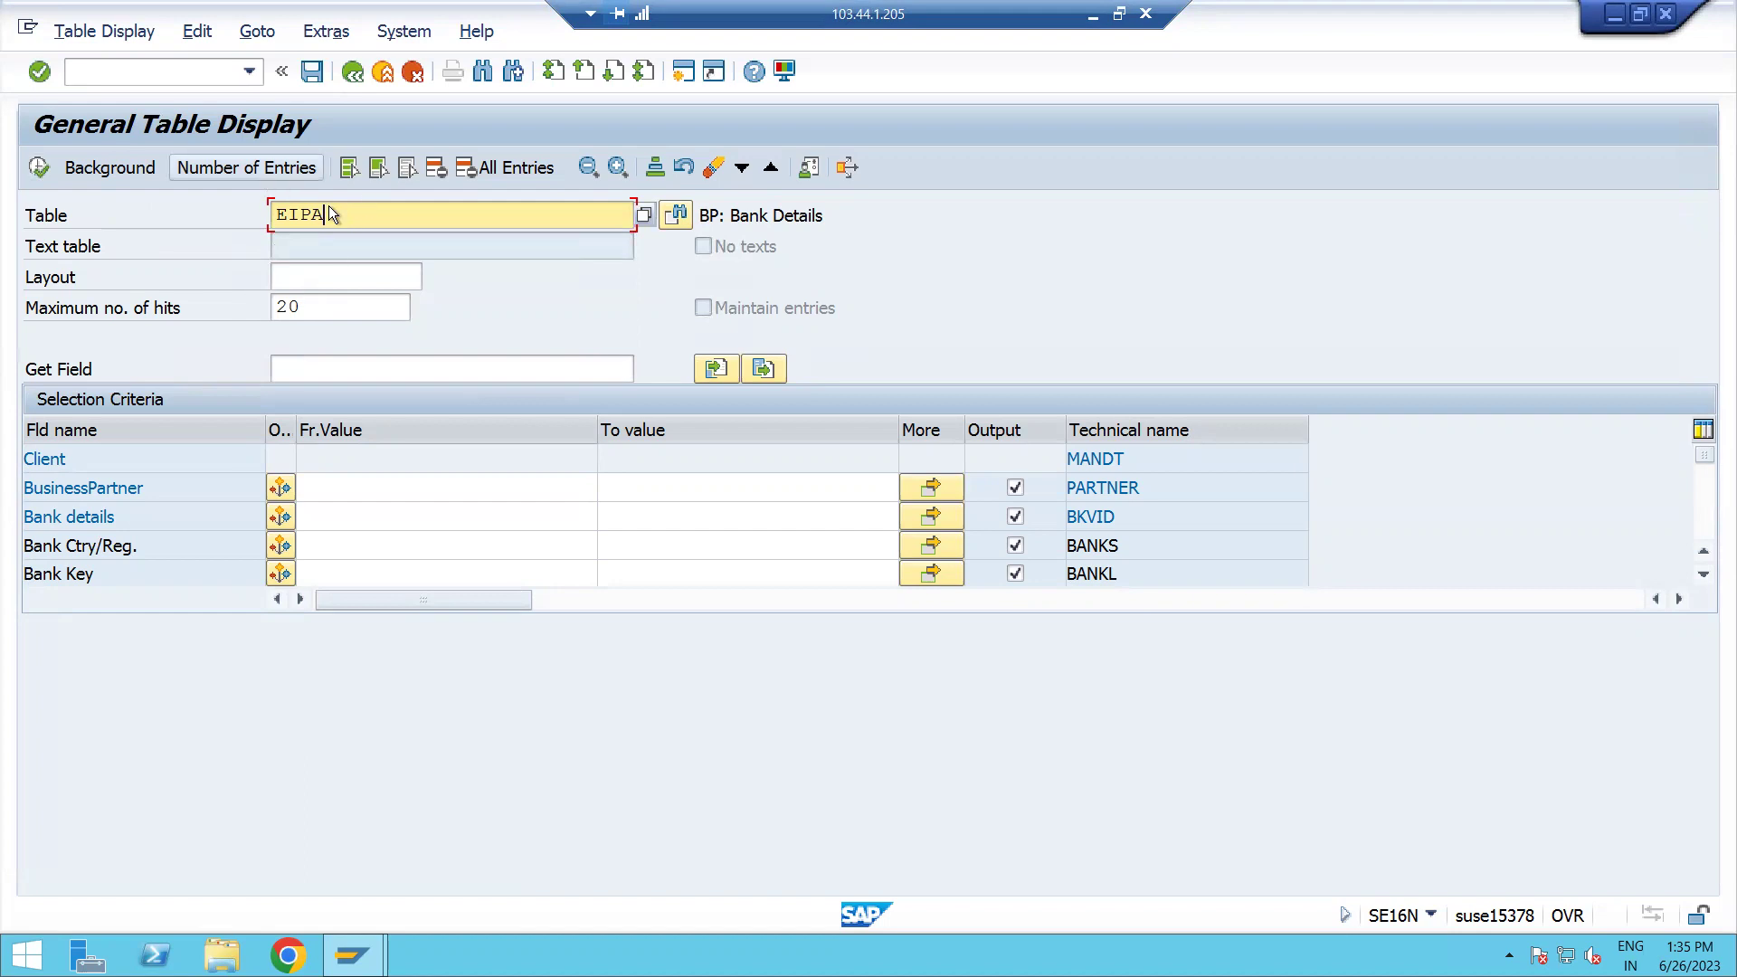
{"action": "left_click", "coordinate": [247, 176]}
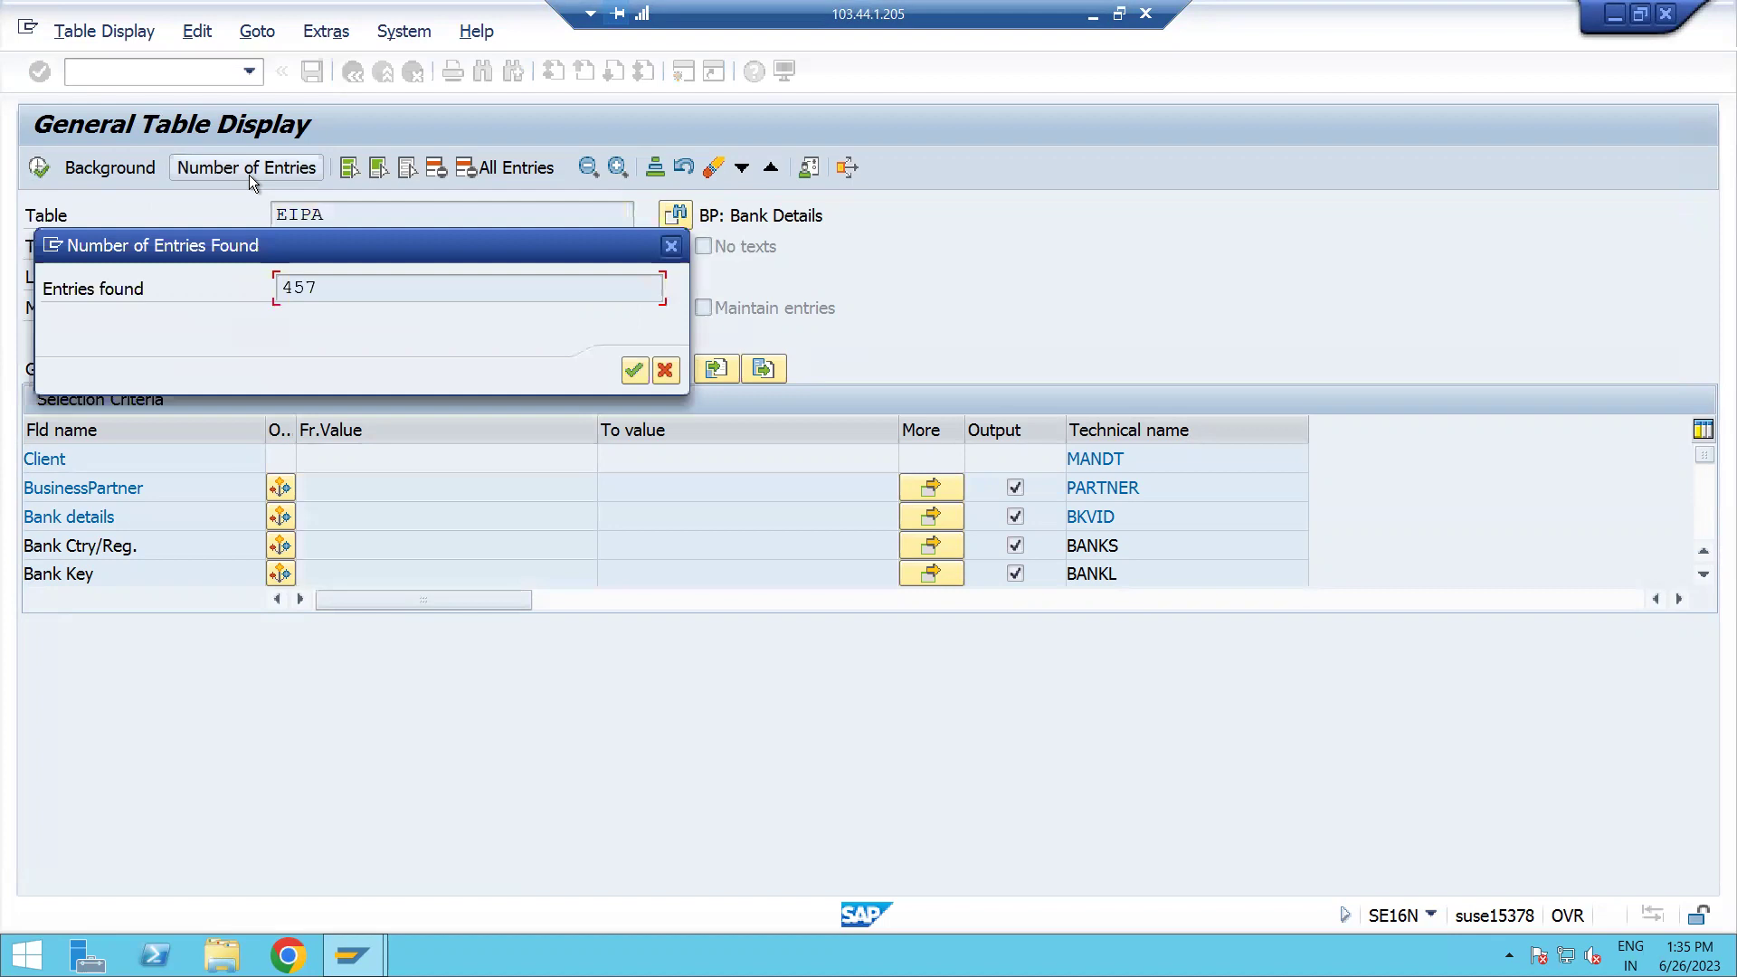
{"action": "left_click_drag", "start_coordinate": [335, 289], "coordinate": [216, 290]}
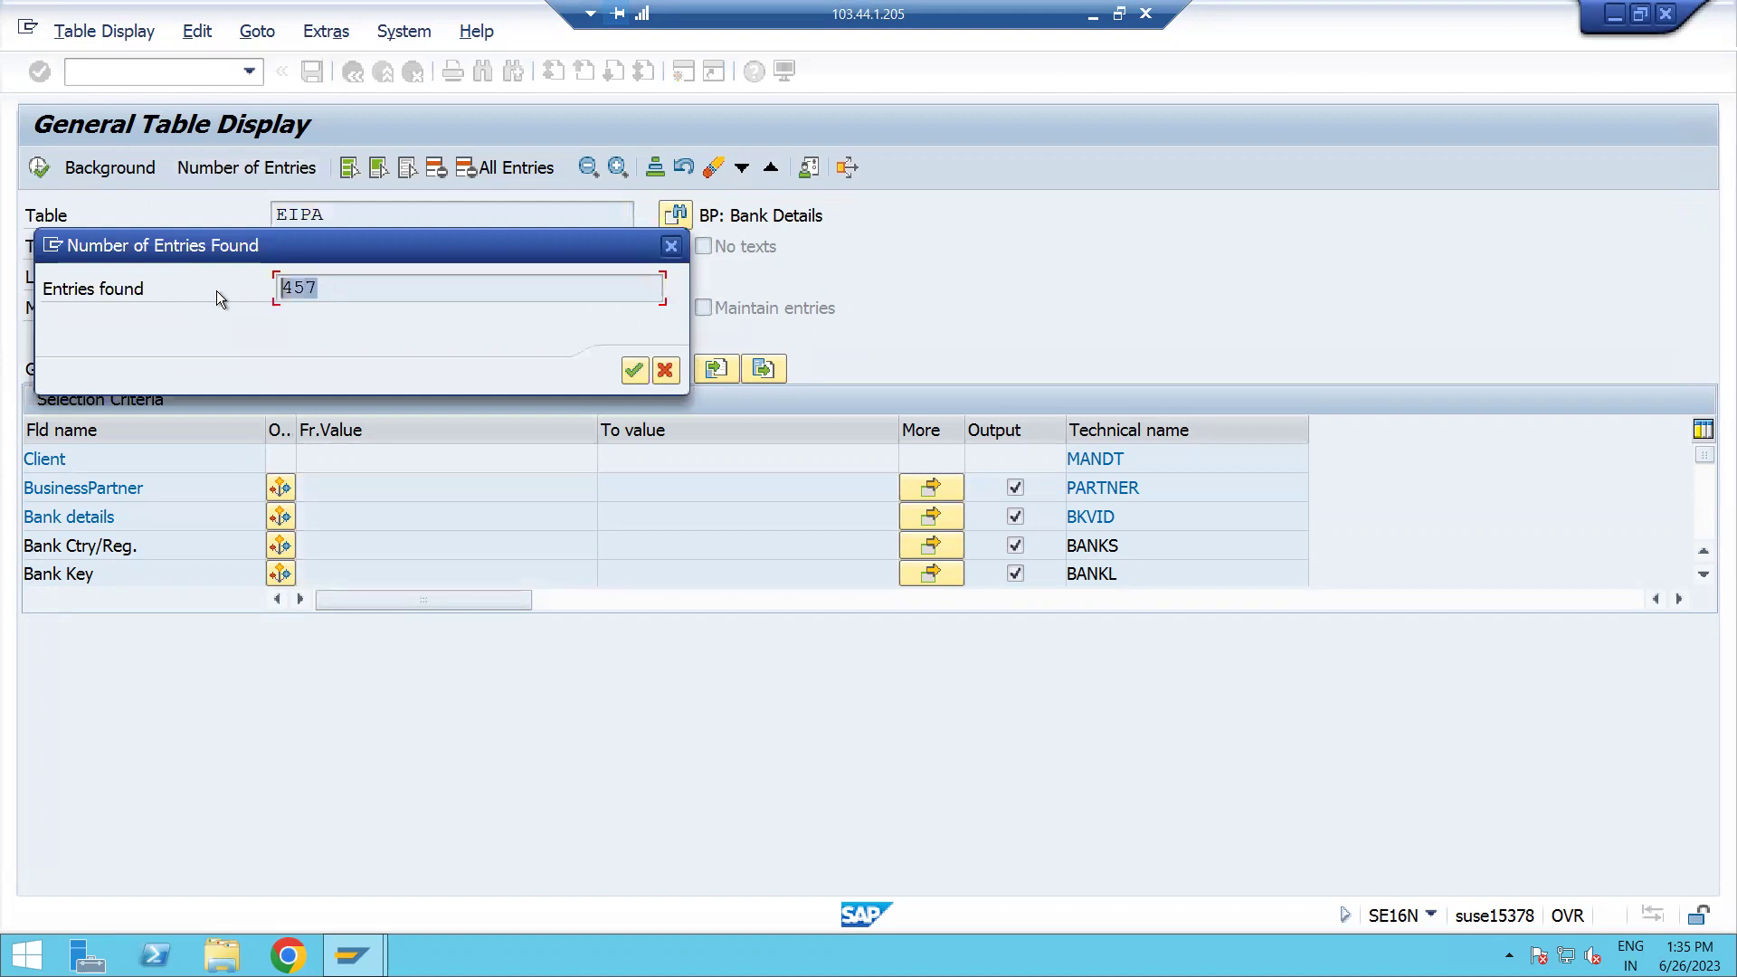
{"action": "left_click", "coordinate": [674, 249]}
{"action": "left_click", "coordinate": [323, 312]}
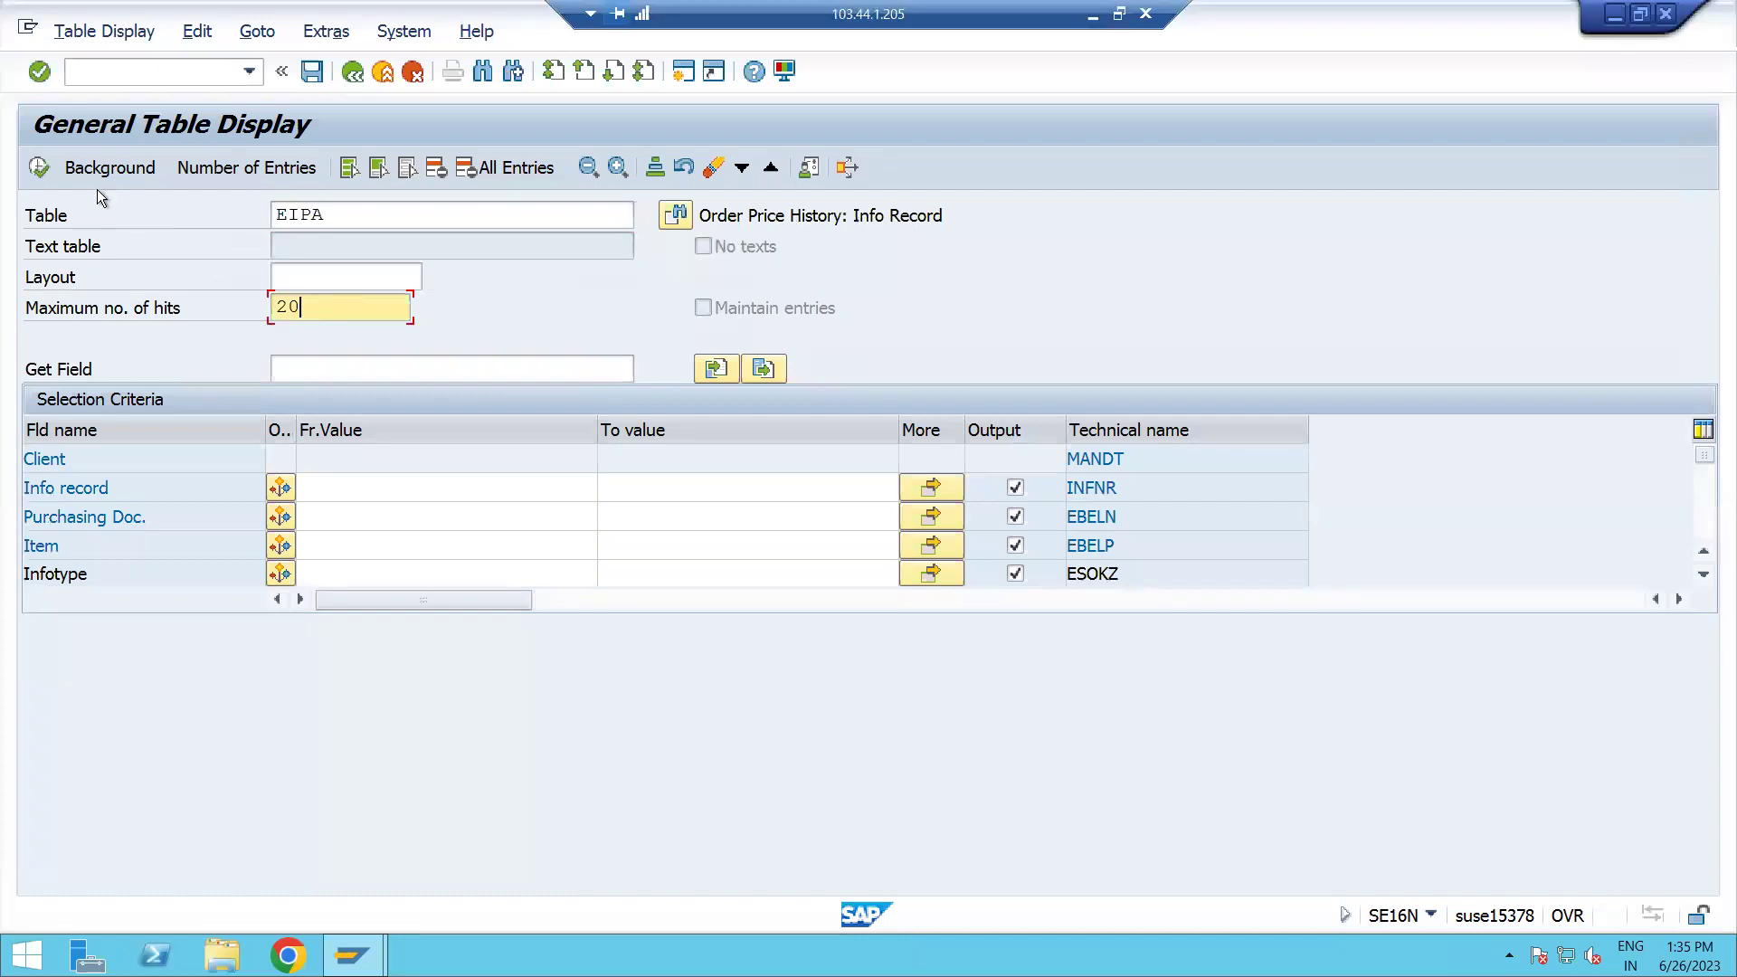
{"action": "left_click", "coordinate": [39, 169]}
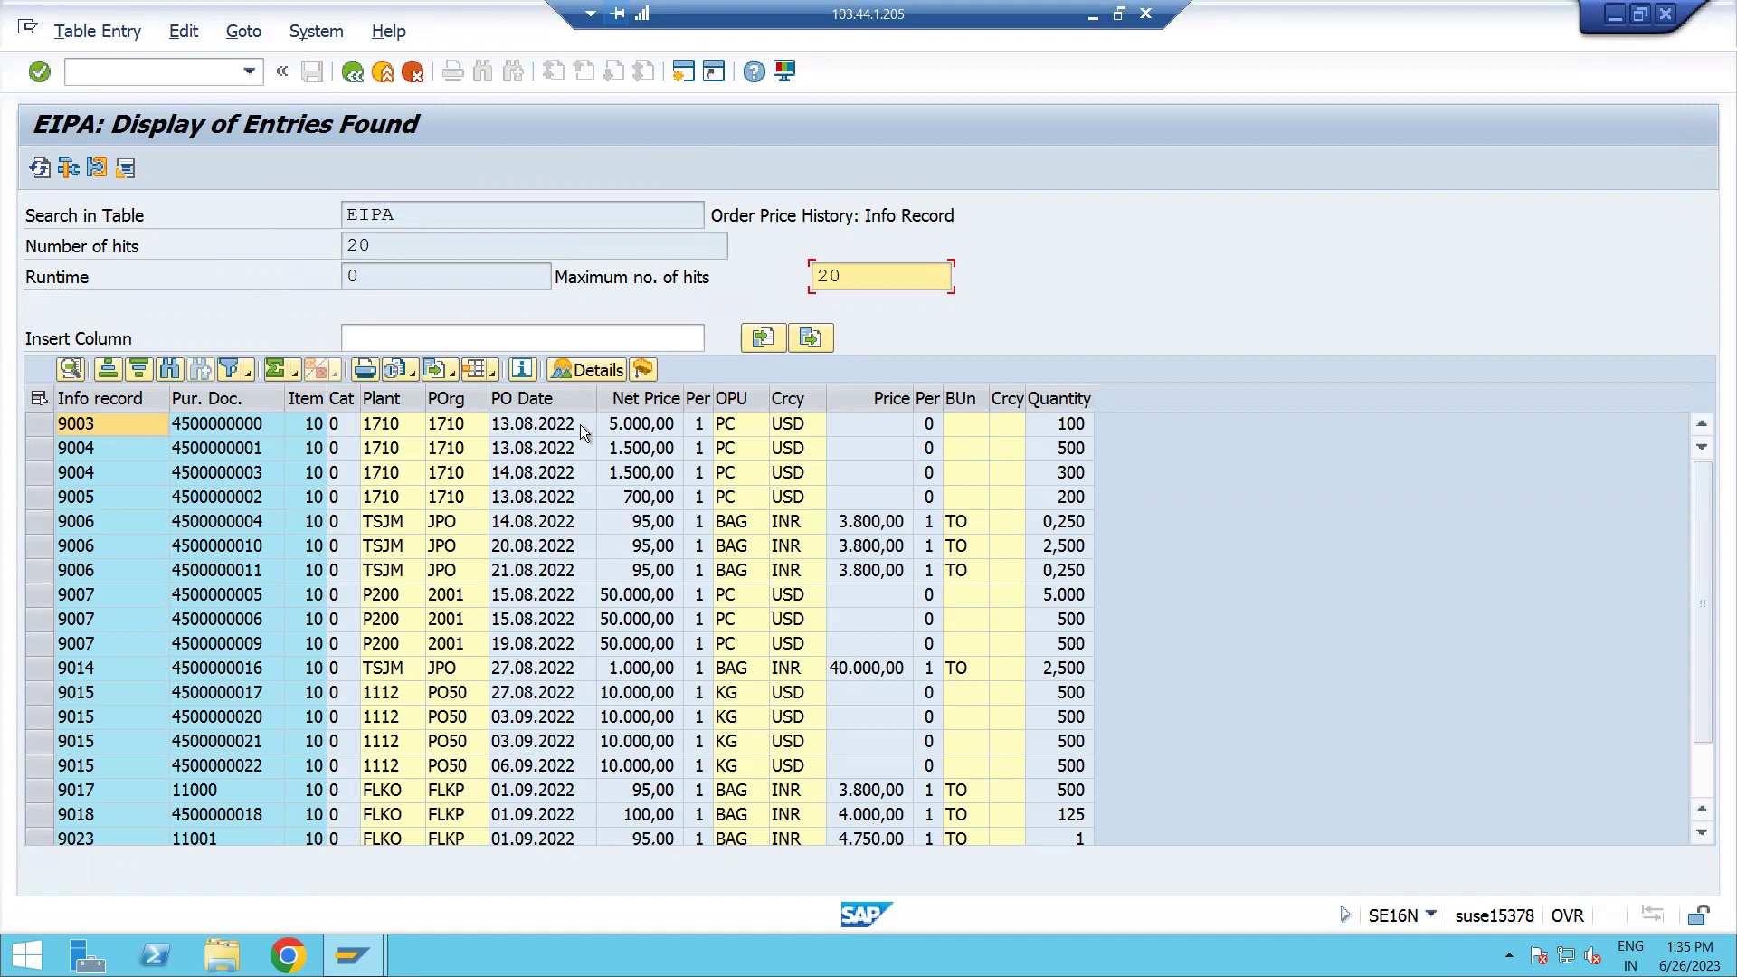
- Return to the EIPA selection screen and glance at the slide before restoring SAP
{"action": "left_click", "coordinate": [353, 76]}
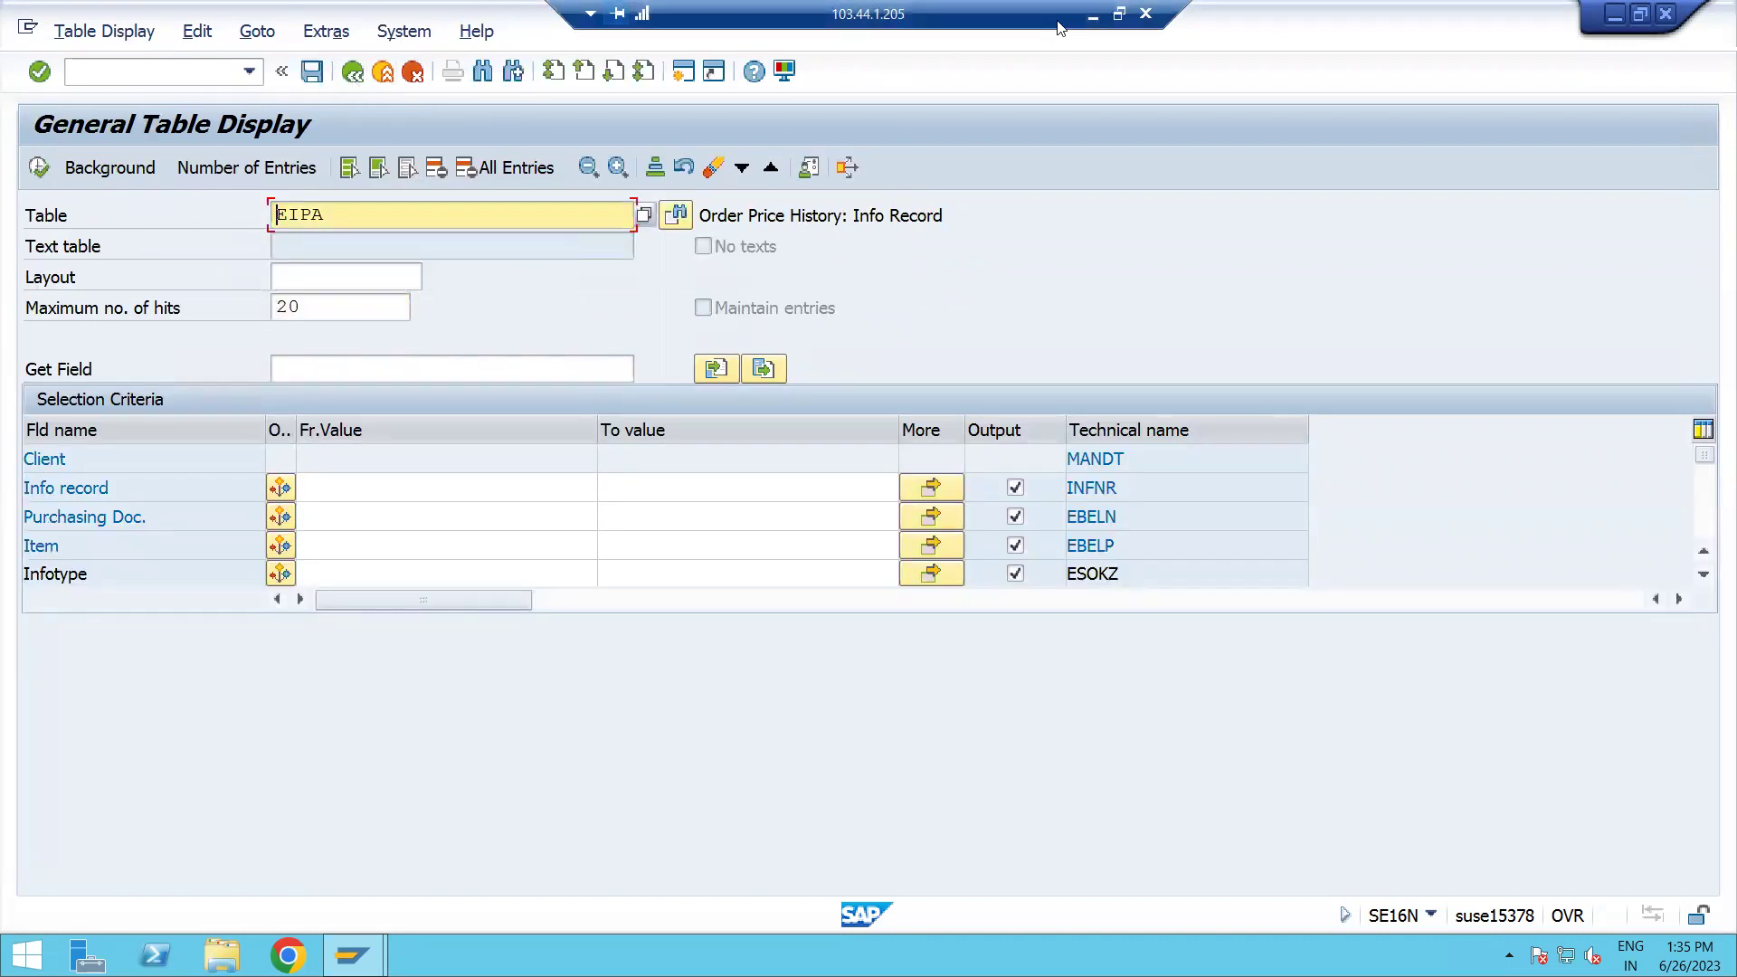
{"action": "left_click", "coordinate": [1093, 16]}
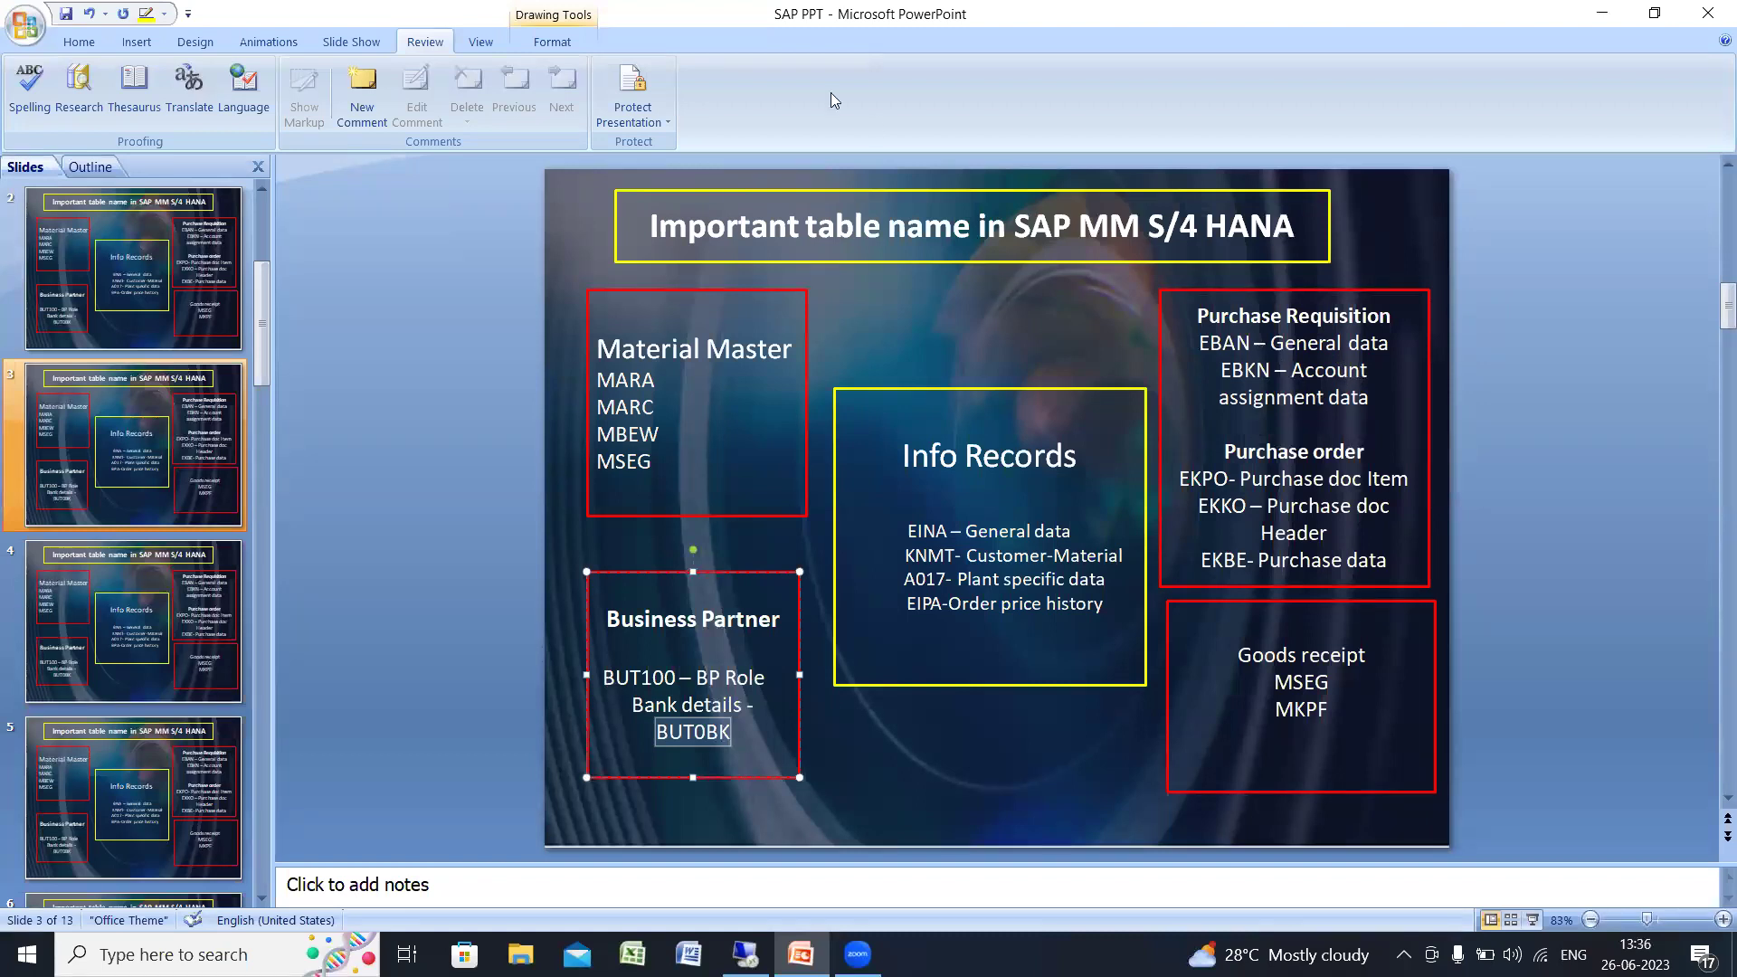
{"action": "key", "text": "alt+Tab"}
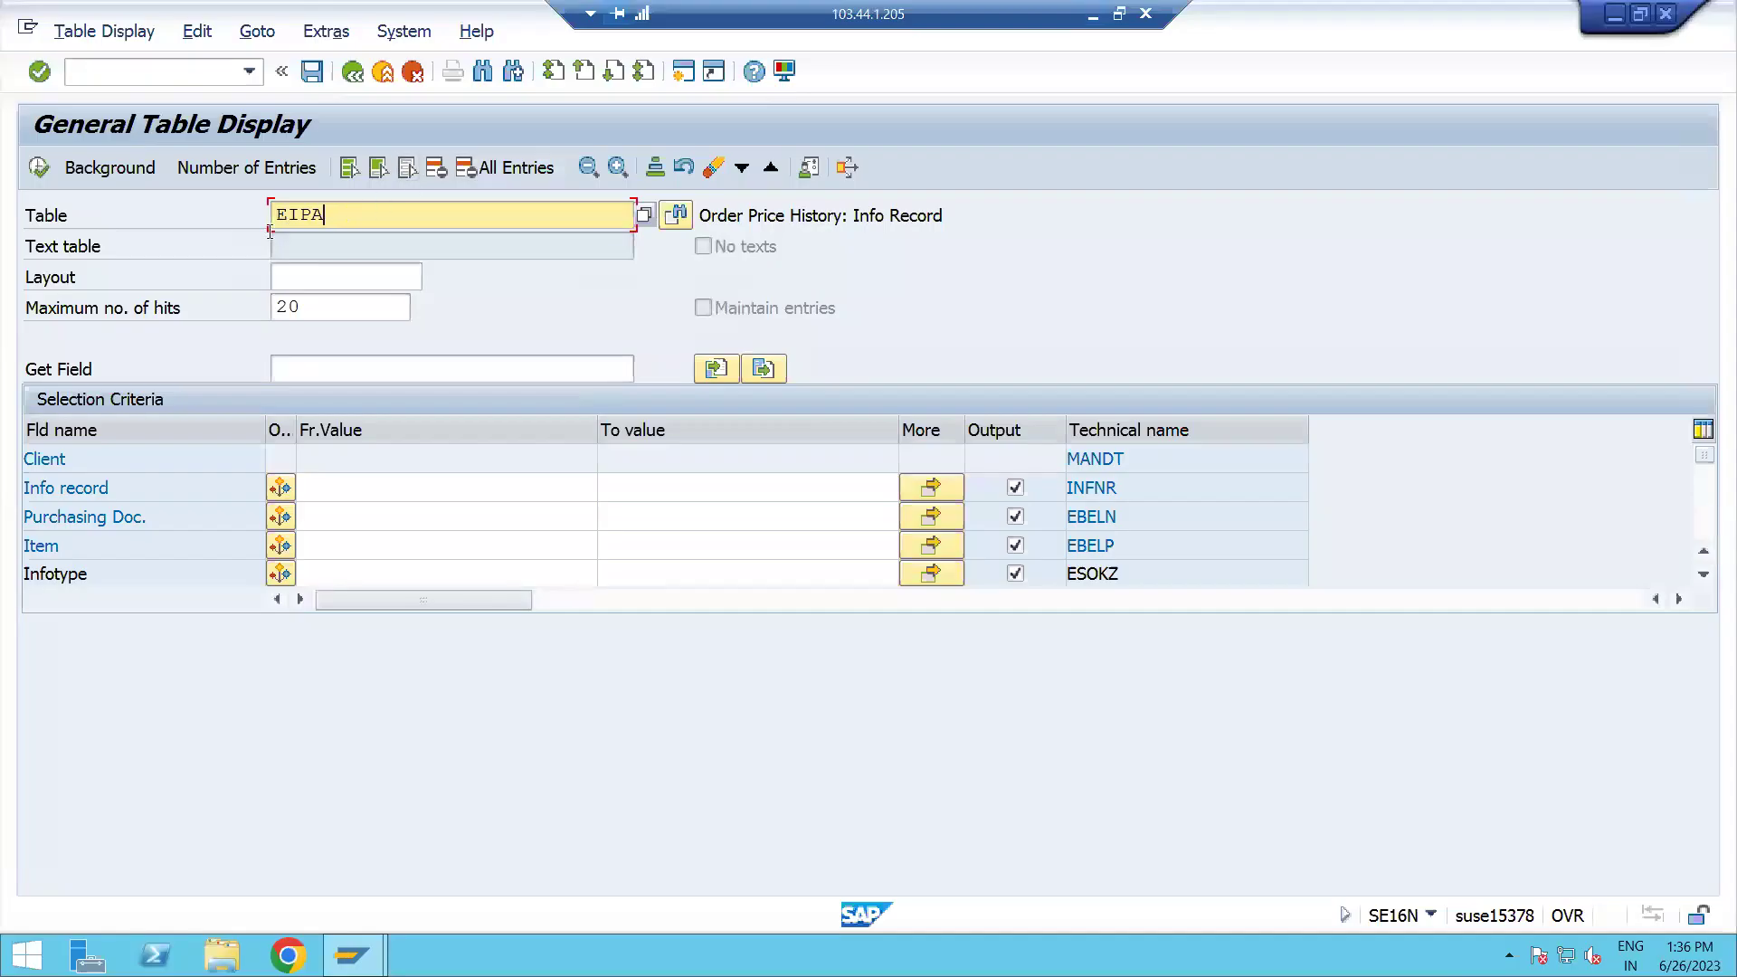
- Display the 20 EBAN purchase requisition entries, then return to the selection screen
{"action": "left_click_drag", "start_coordinate": [353, 215], "coordinate": [221, 235]}
{"action": "type", "text": "EBAN"}
{"action": "left_click", "coordinate": [38, 169]}
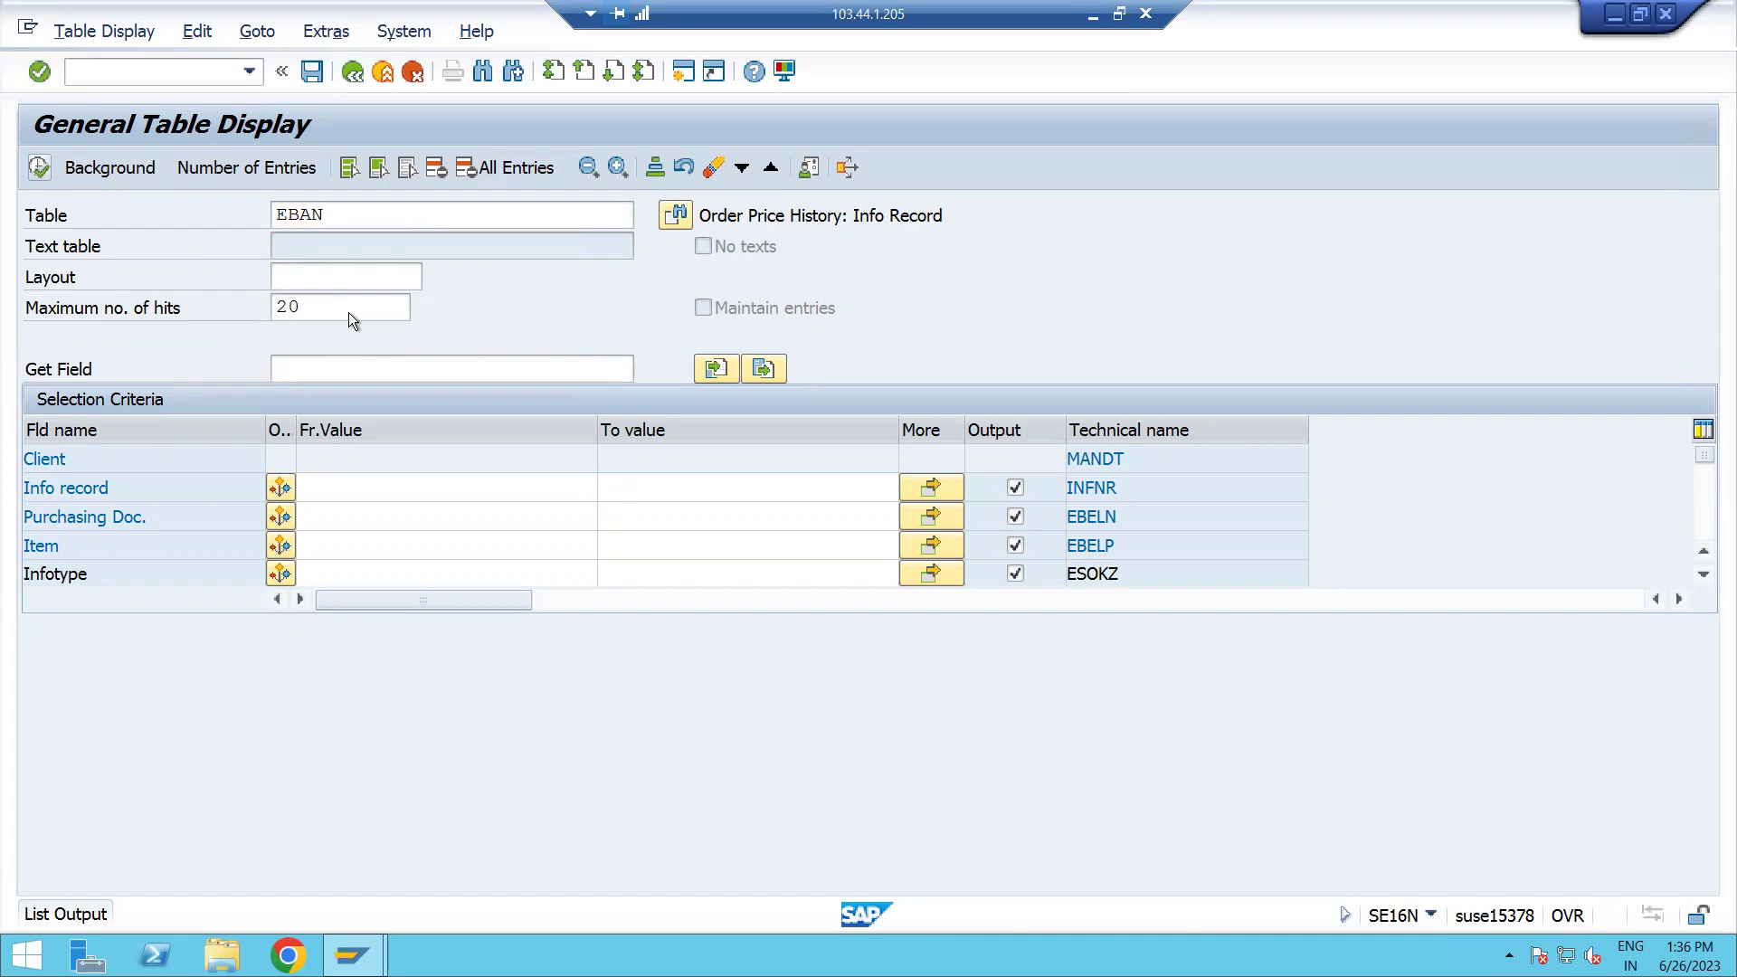
{"action": "key", "text": "F8"}
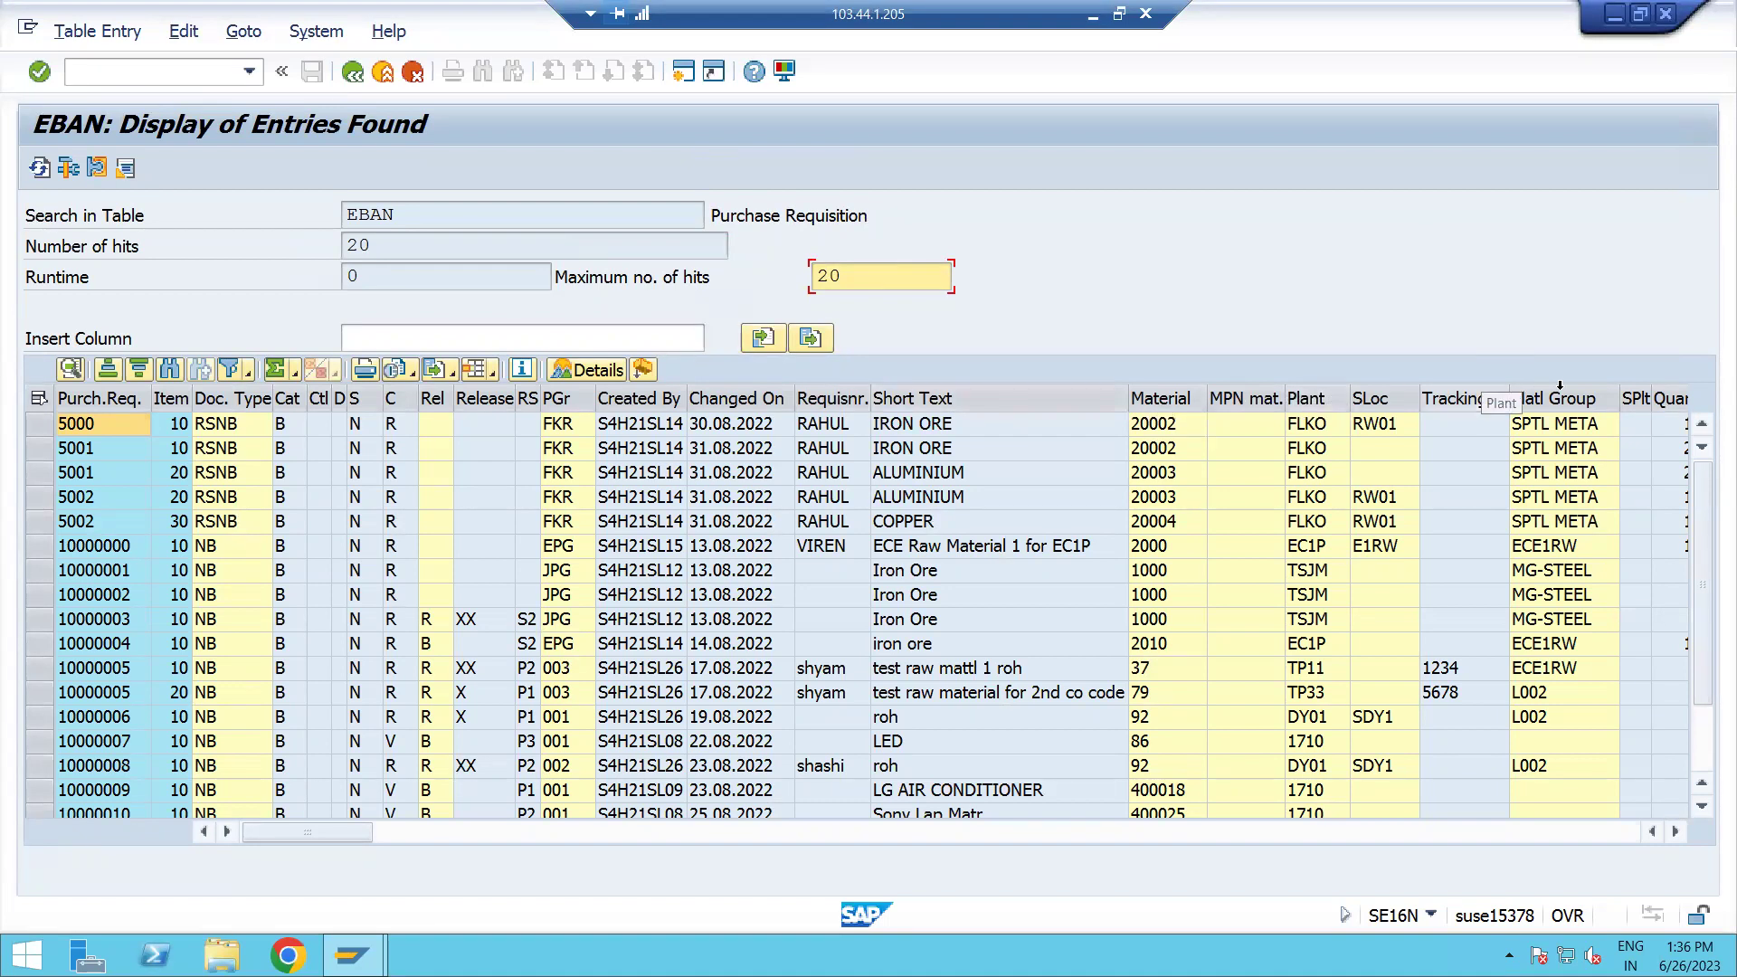
{"action": "left_click", "coordinate": [353, 71]}
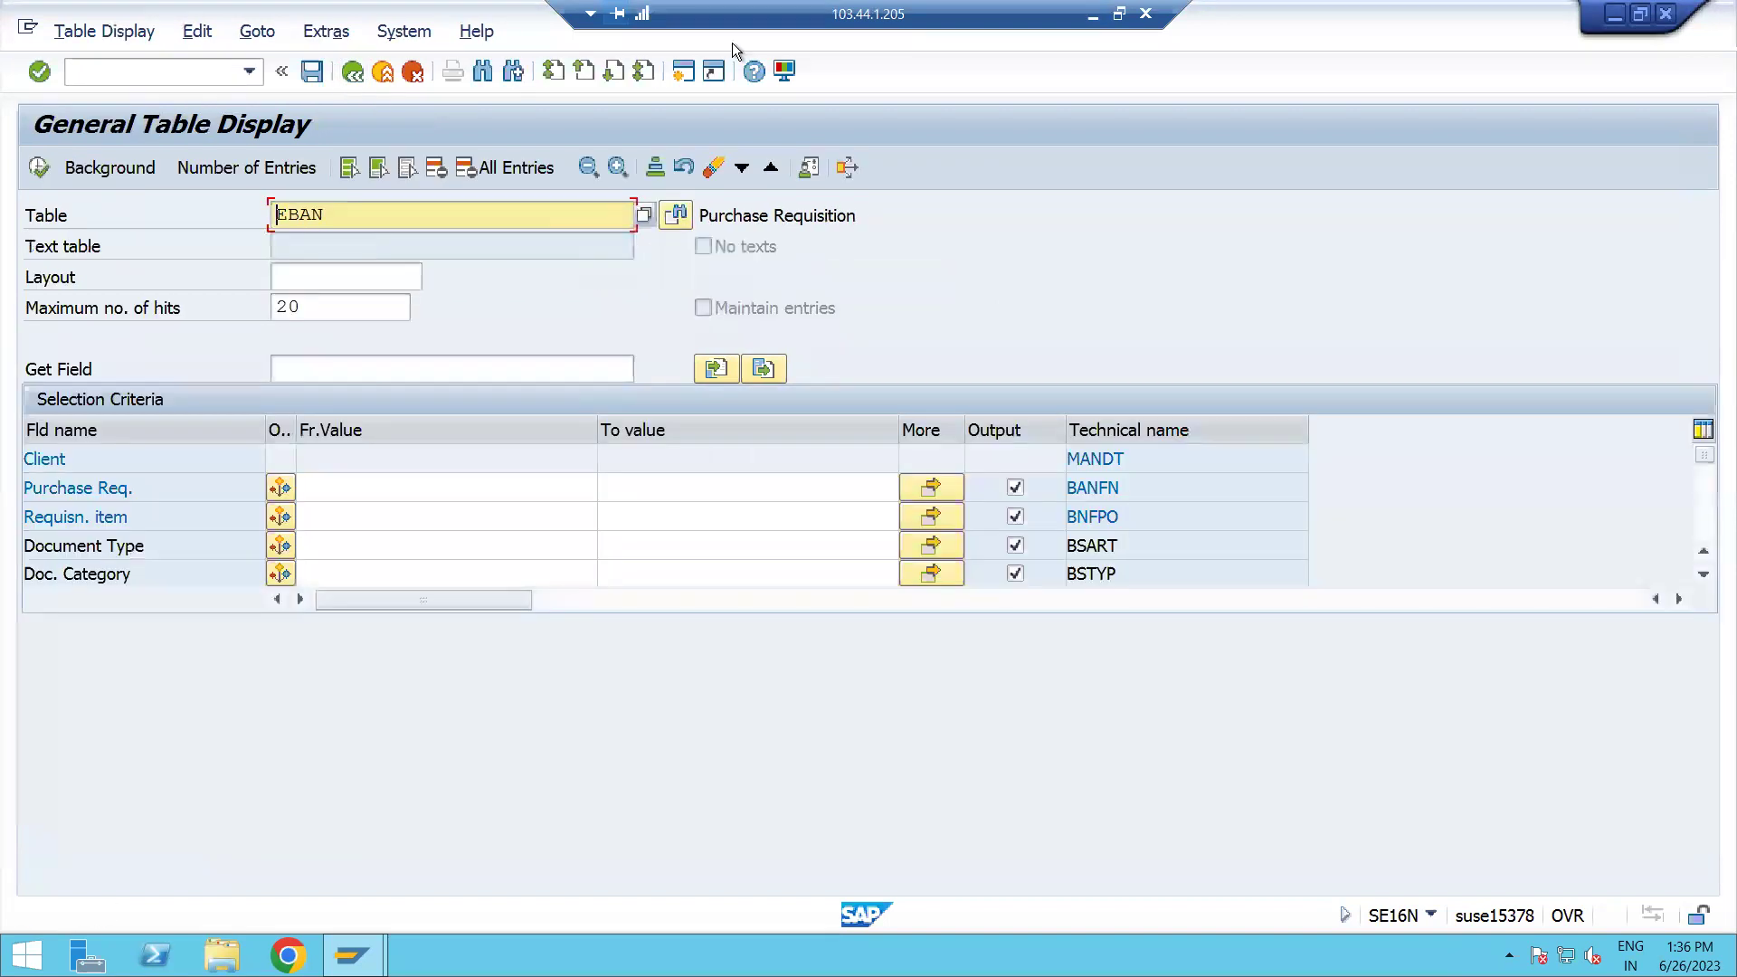
- After checking the slide, replace EBAN with EKBE and list its entries
{"action": "left_click", "coordinate": [1093, 14]}
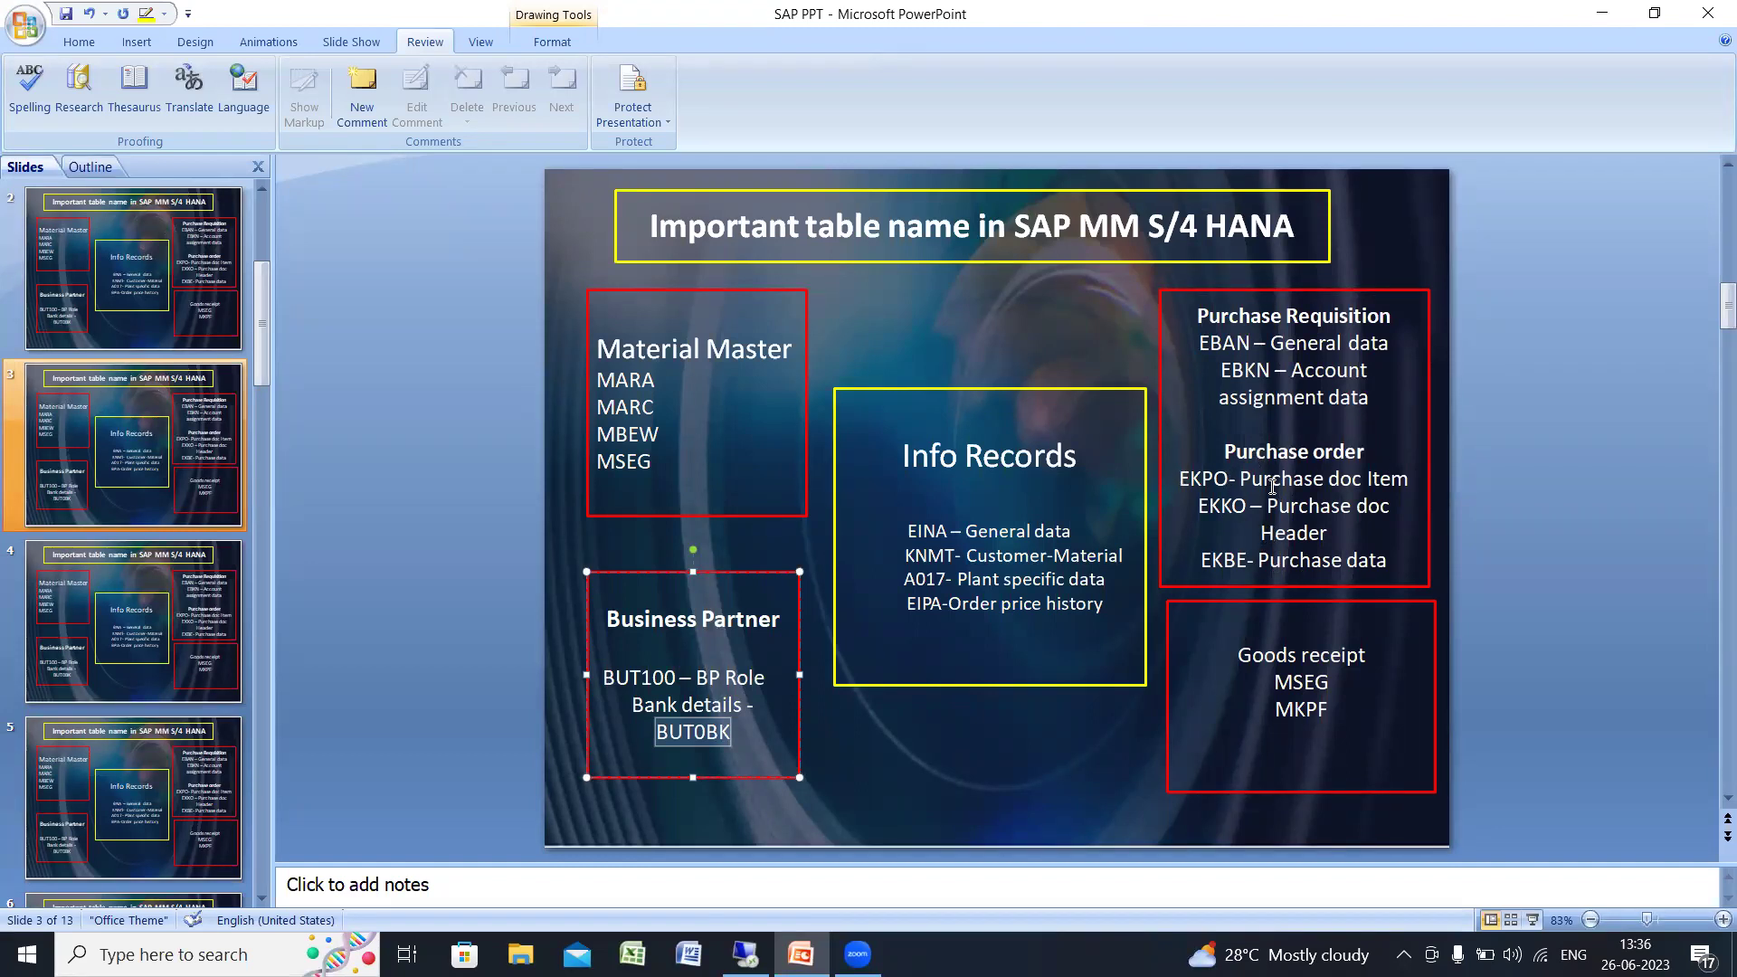
{"action": "key", "text": "alt+Tab"}
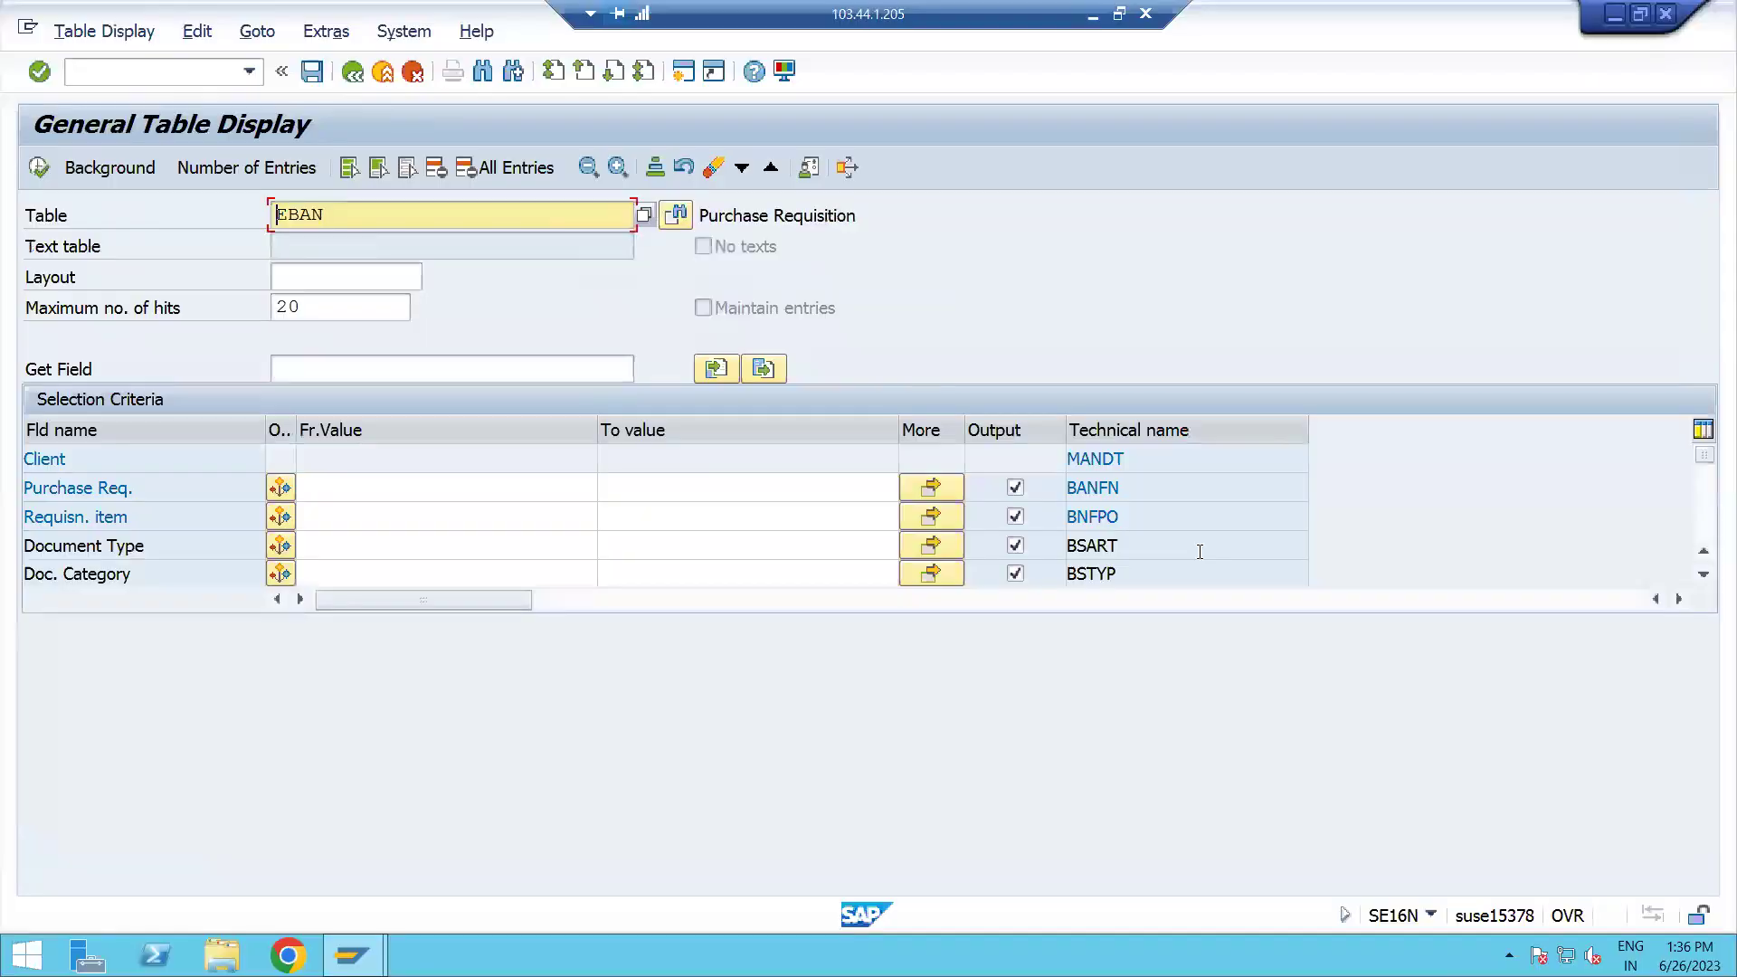
{"action": "double_click", "coordinate": [389, 211]}
{"action": "type", "text": "EKBE"}
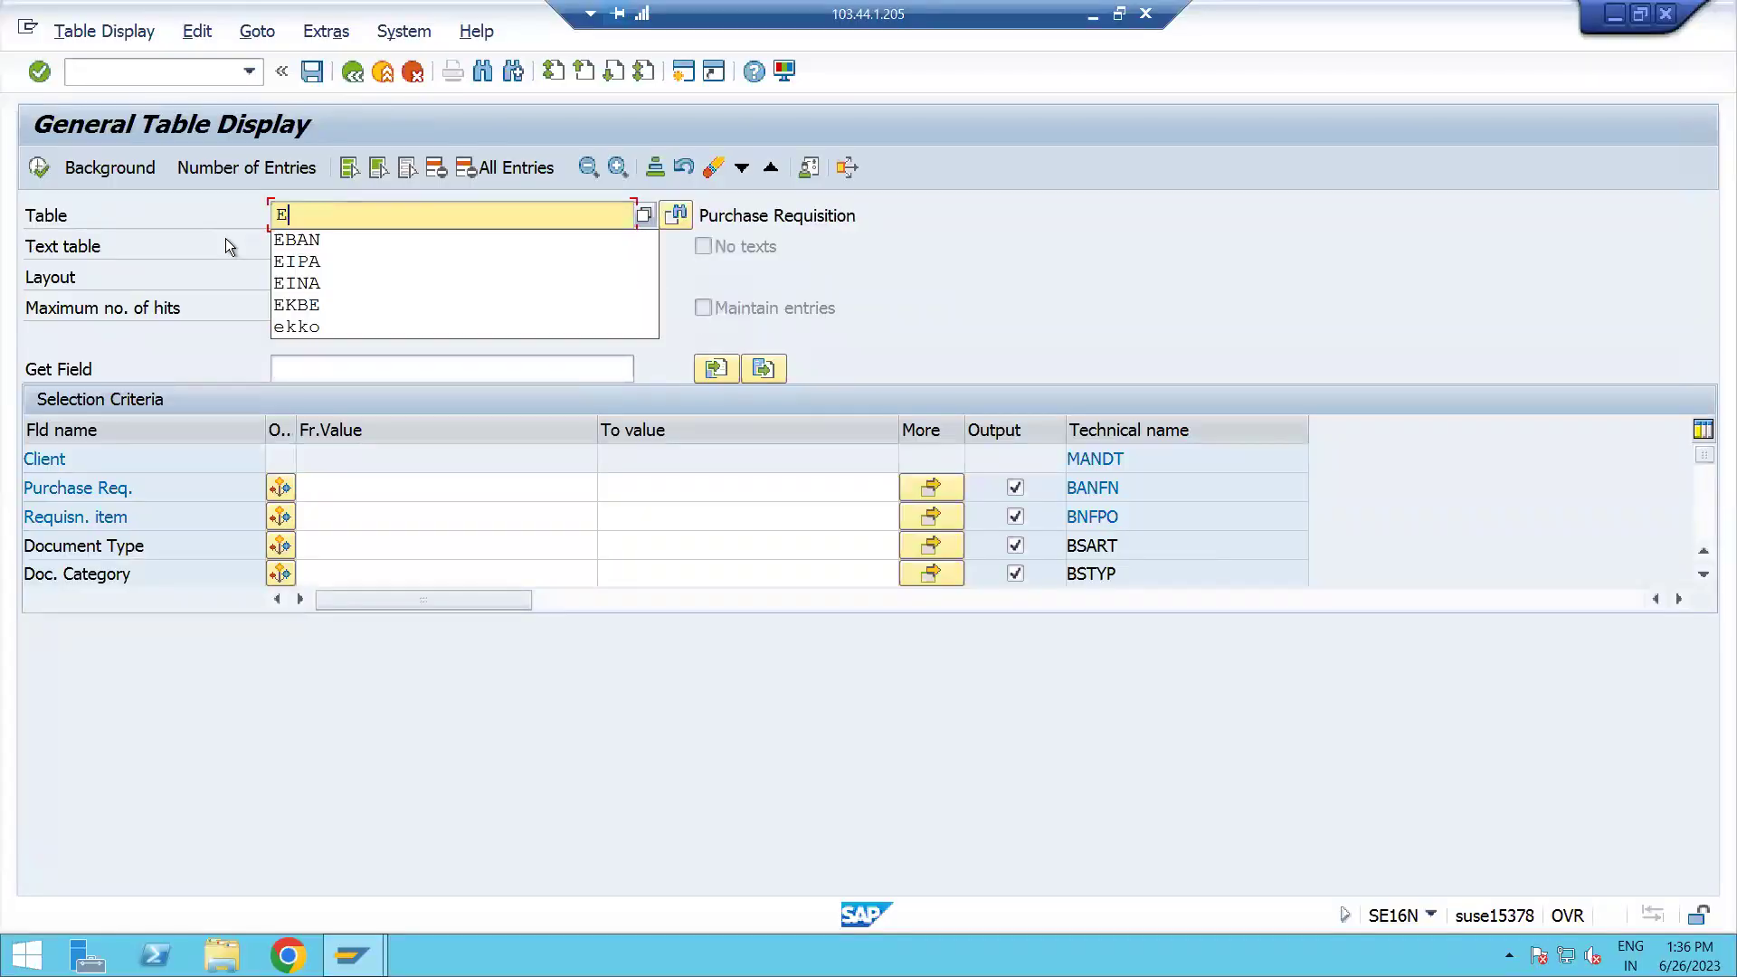
{"action": "left_click", "coordinate": [38, 168]}
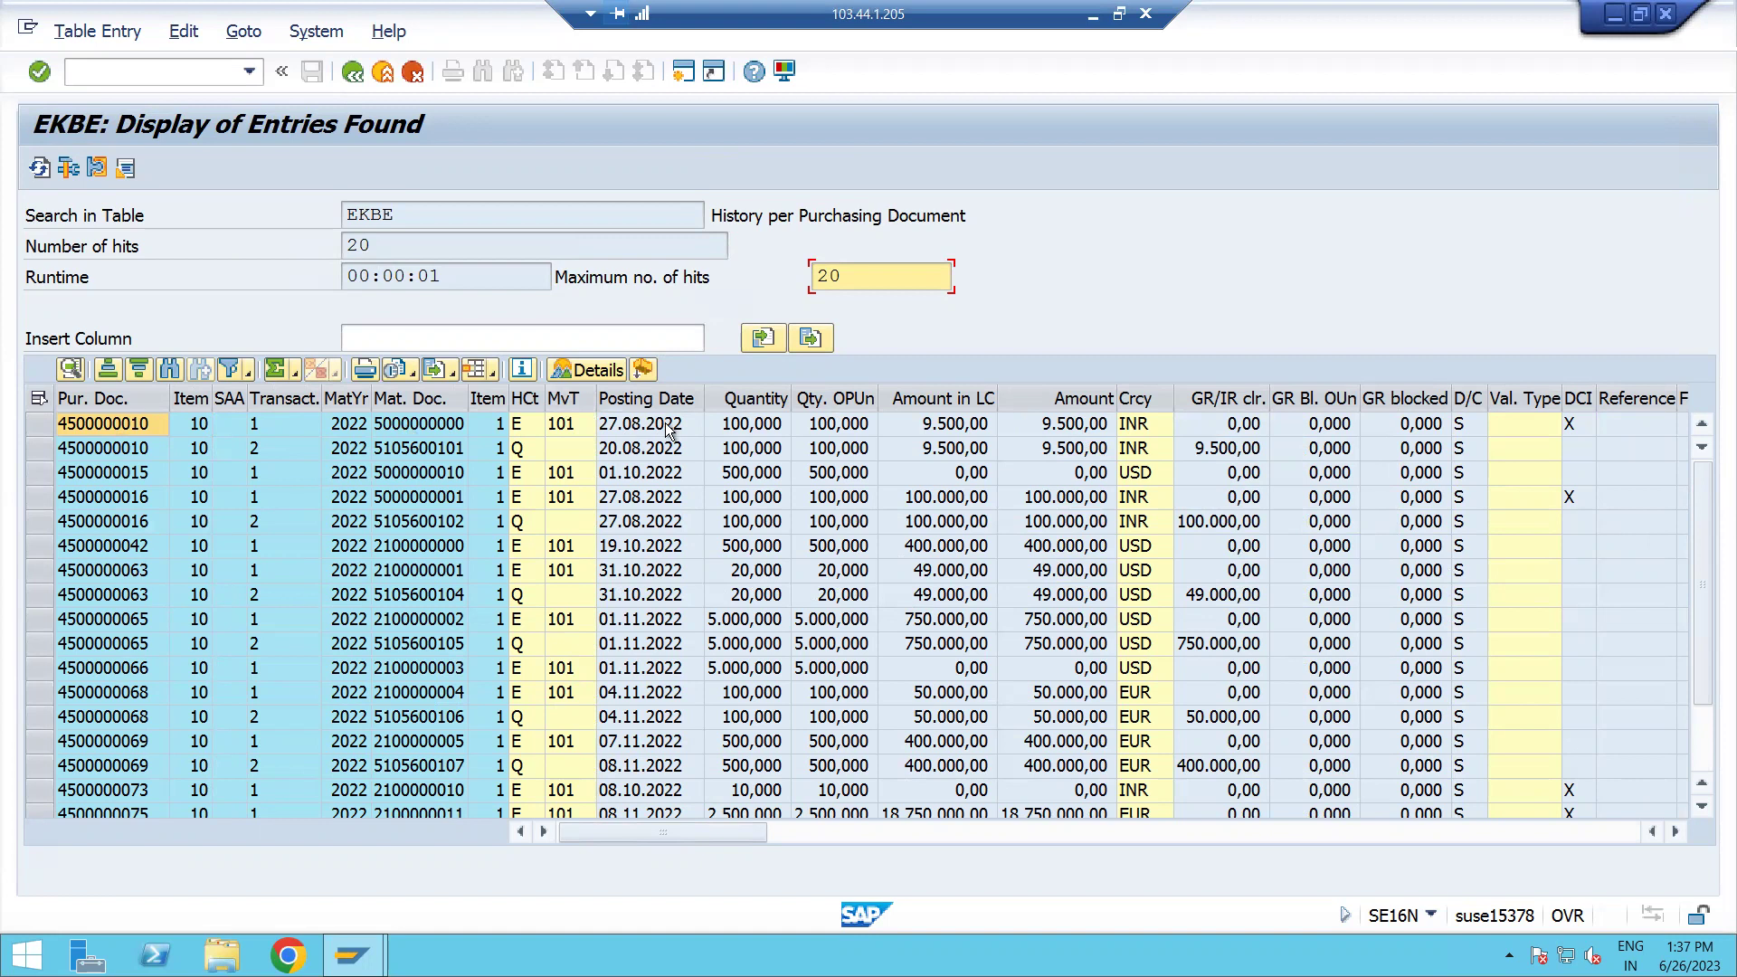
- Point out the first row's Quantity, Amount and GR/IR clearing values, then return and minimize SAP
{"action": "left_click", "coordinate": [750, 436]}
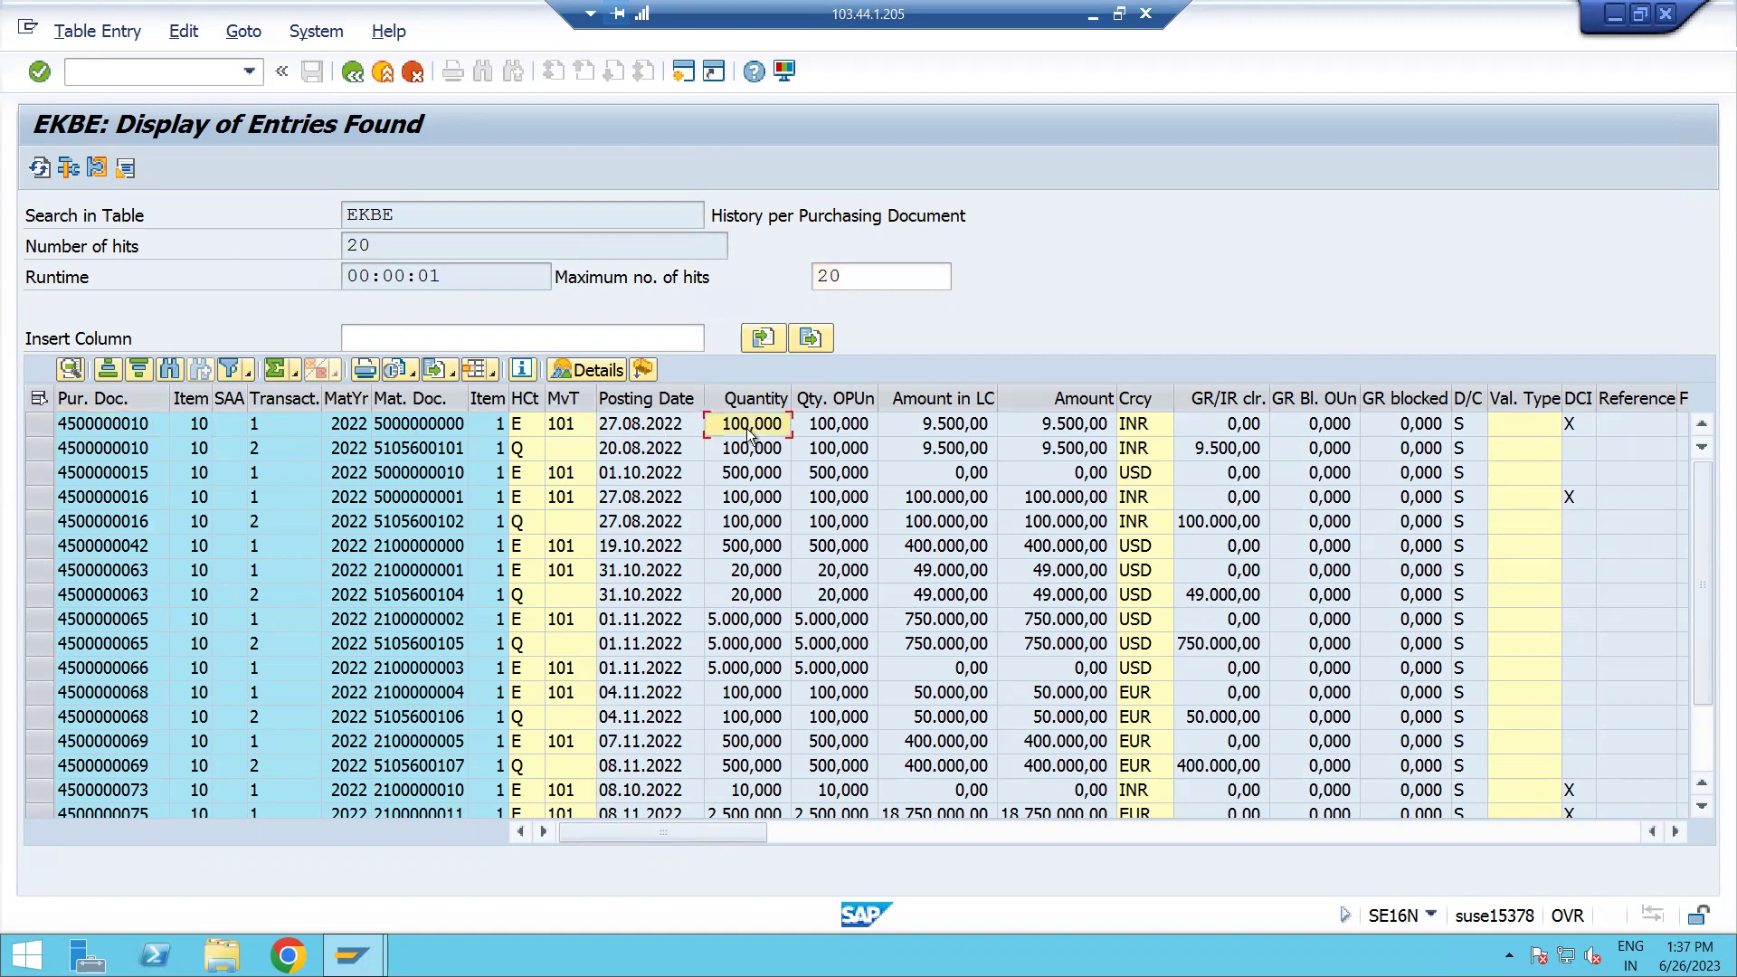
{"action": "left_click", "coordinate": [1097, 431]}
{"action": "left_click", "coordinate": [1232, 427]}
{"action": "left_click", "coordinate": [344, 74]}
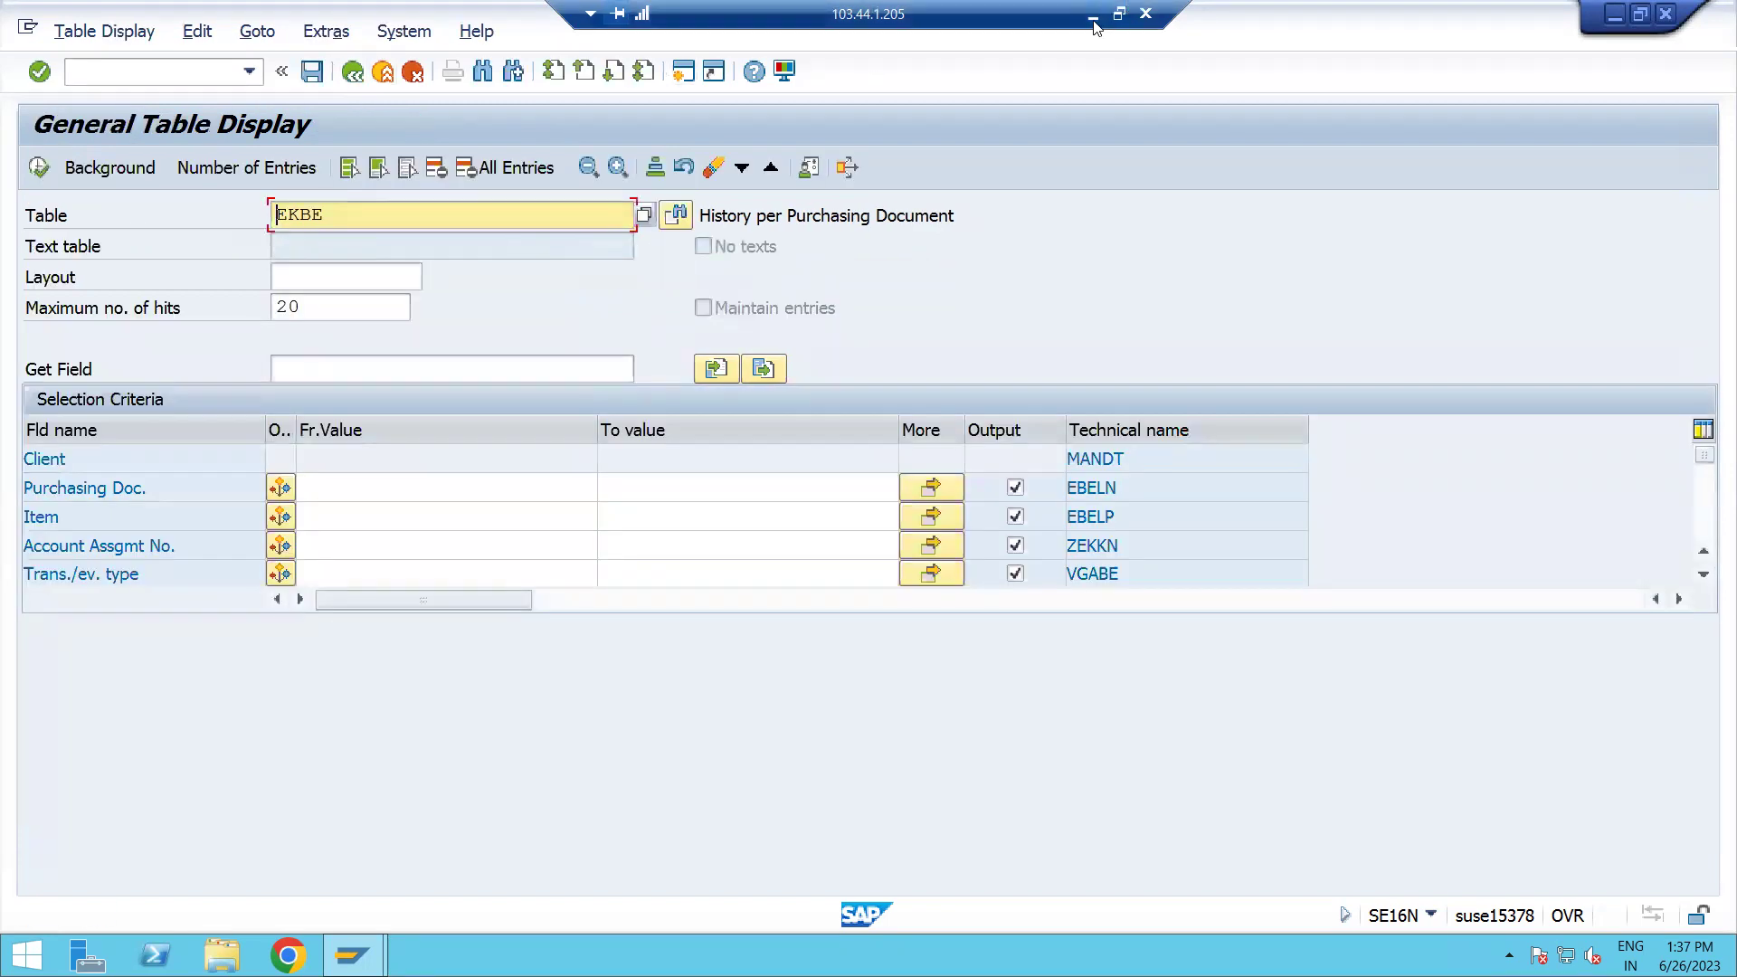
{"action": "left_click", "coordinate": [1093, 19]}
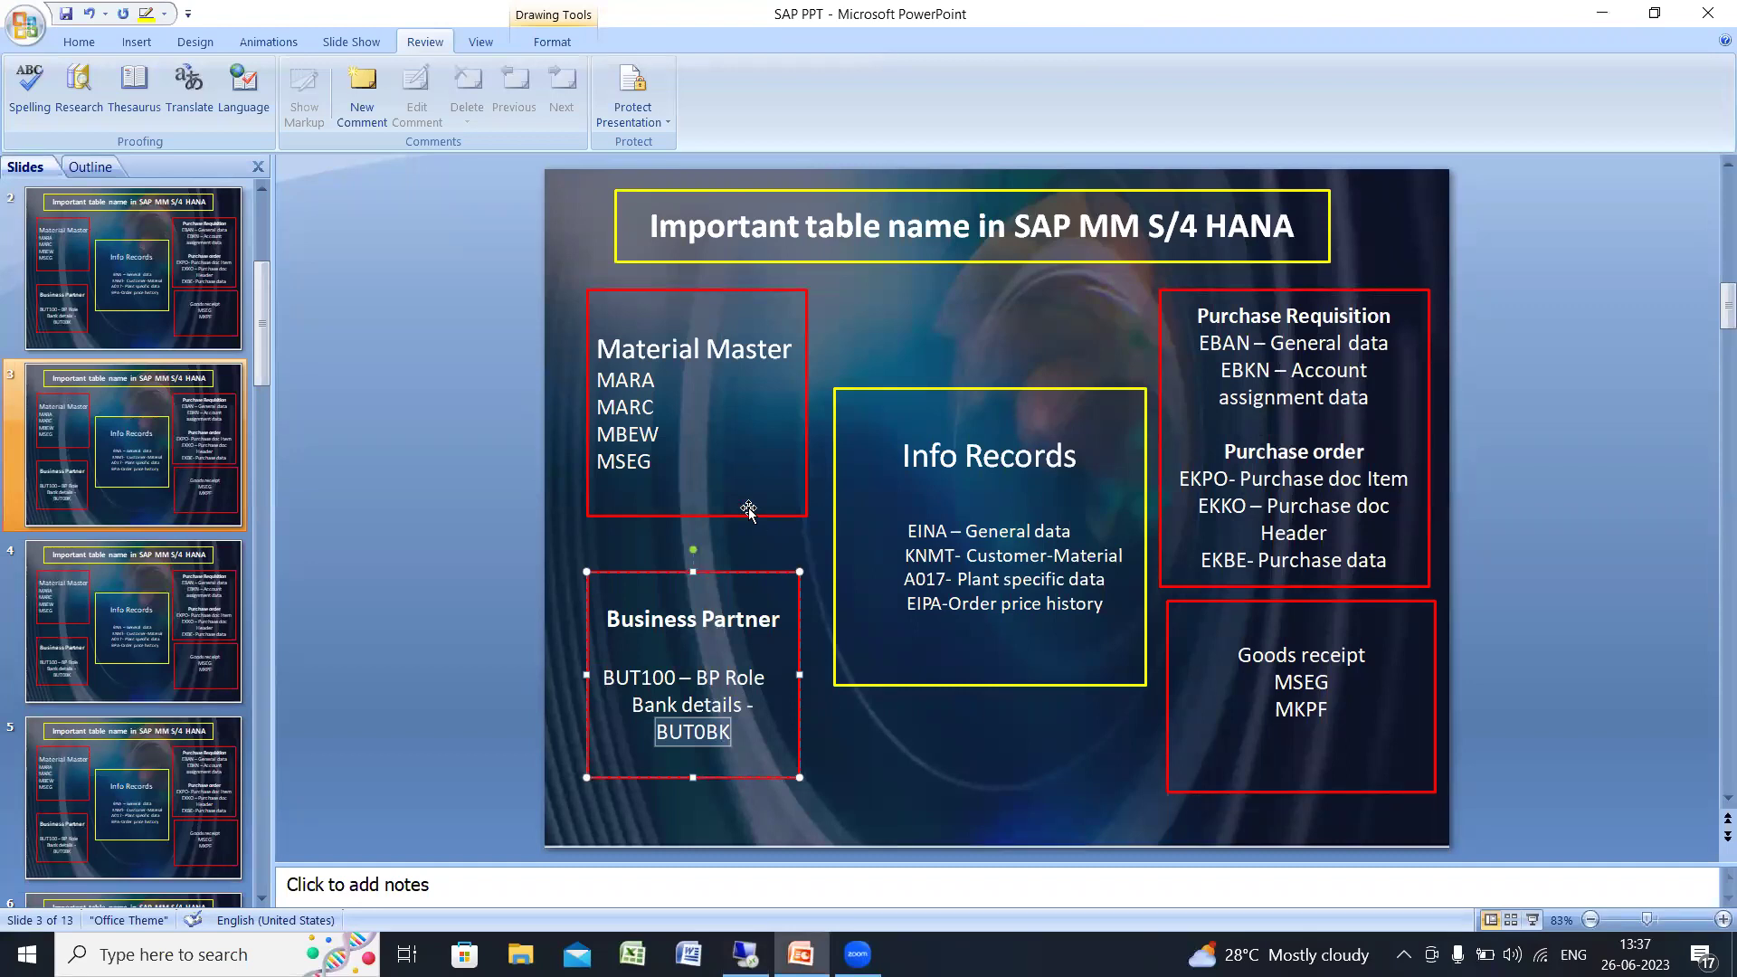
- Delete MSEG from the slide's Material Master list and switch back to SAP
{"action": "left_click", "coordinate": [673, 462]}
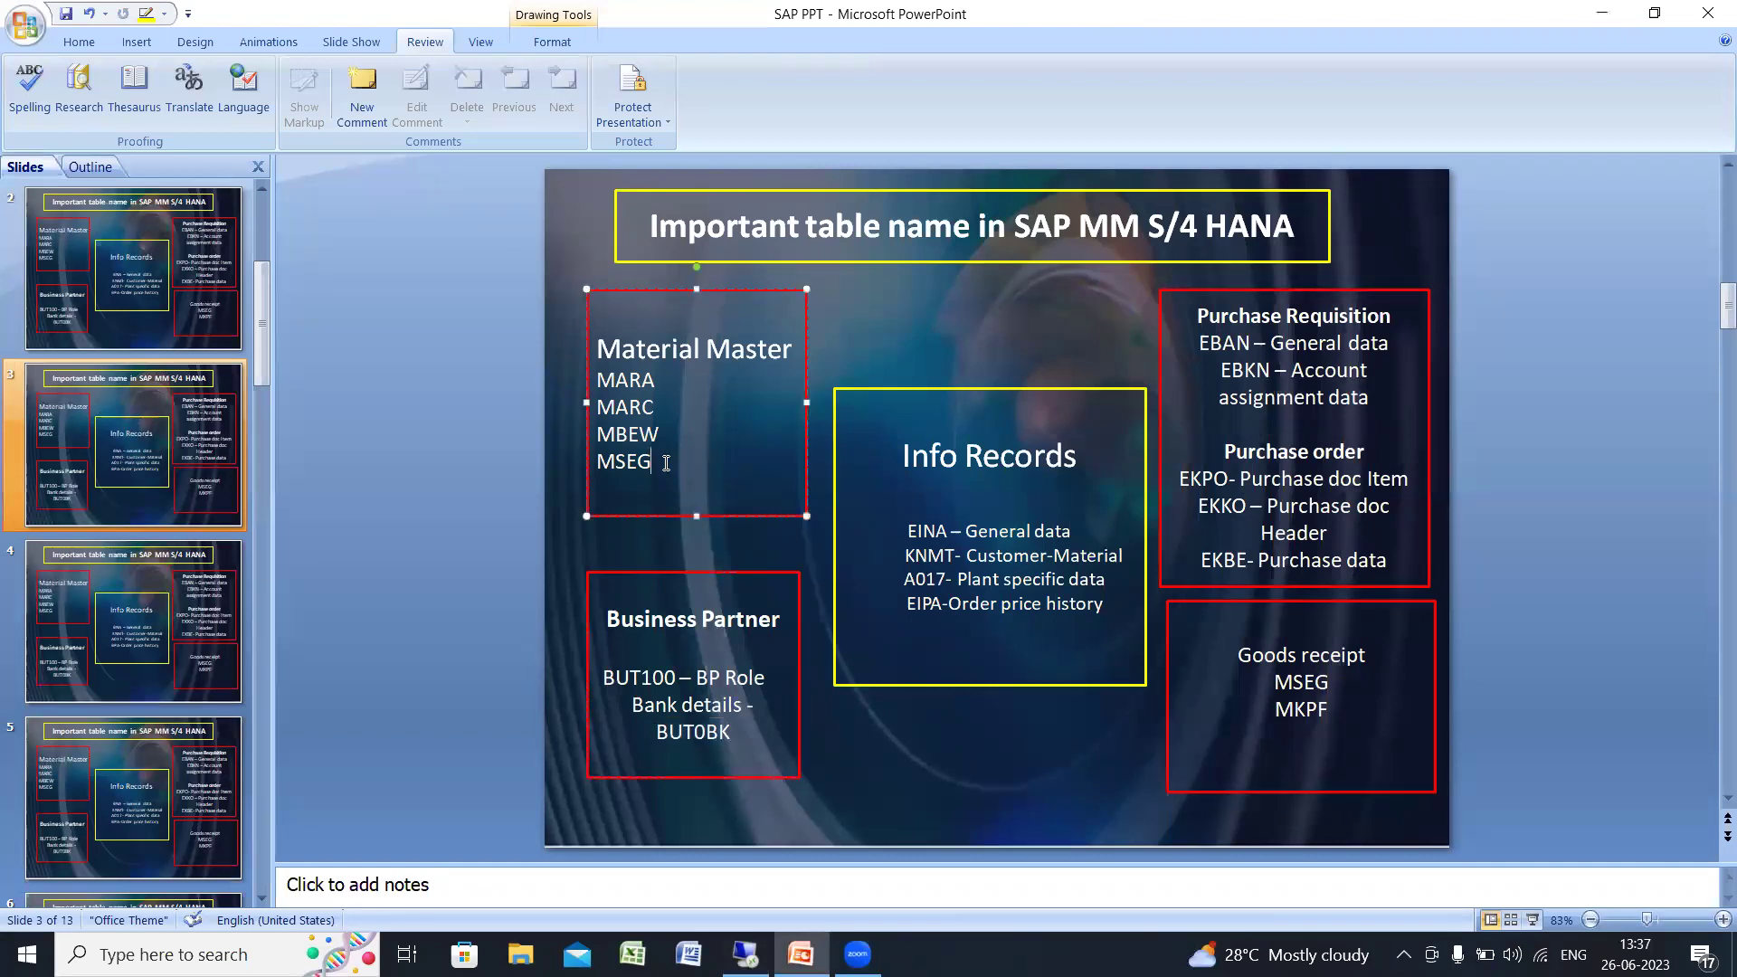
{"action": "key", "text": "BackSpace"}
{"action": "key", "text": "BackSpace"}
{"action": "key", "text": "BackSpace"}
{"action": "key", "text": "BackSpace"}
{"action": "left_click", "coordinate": [1329, 709]}
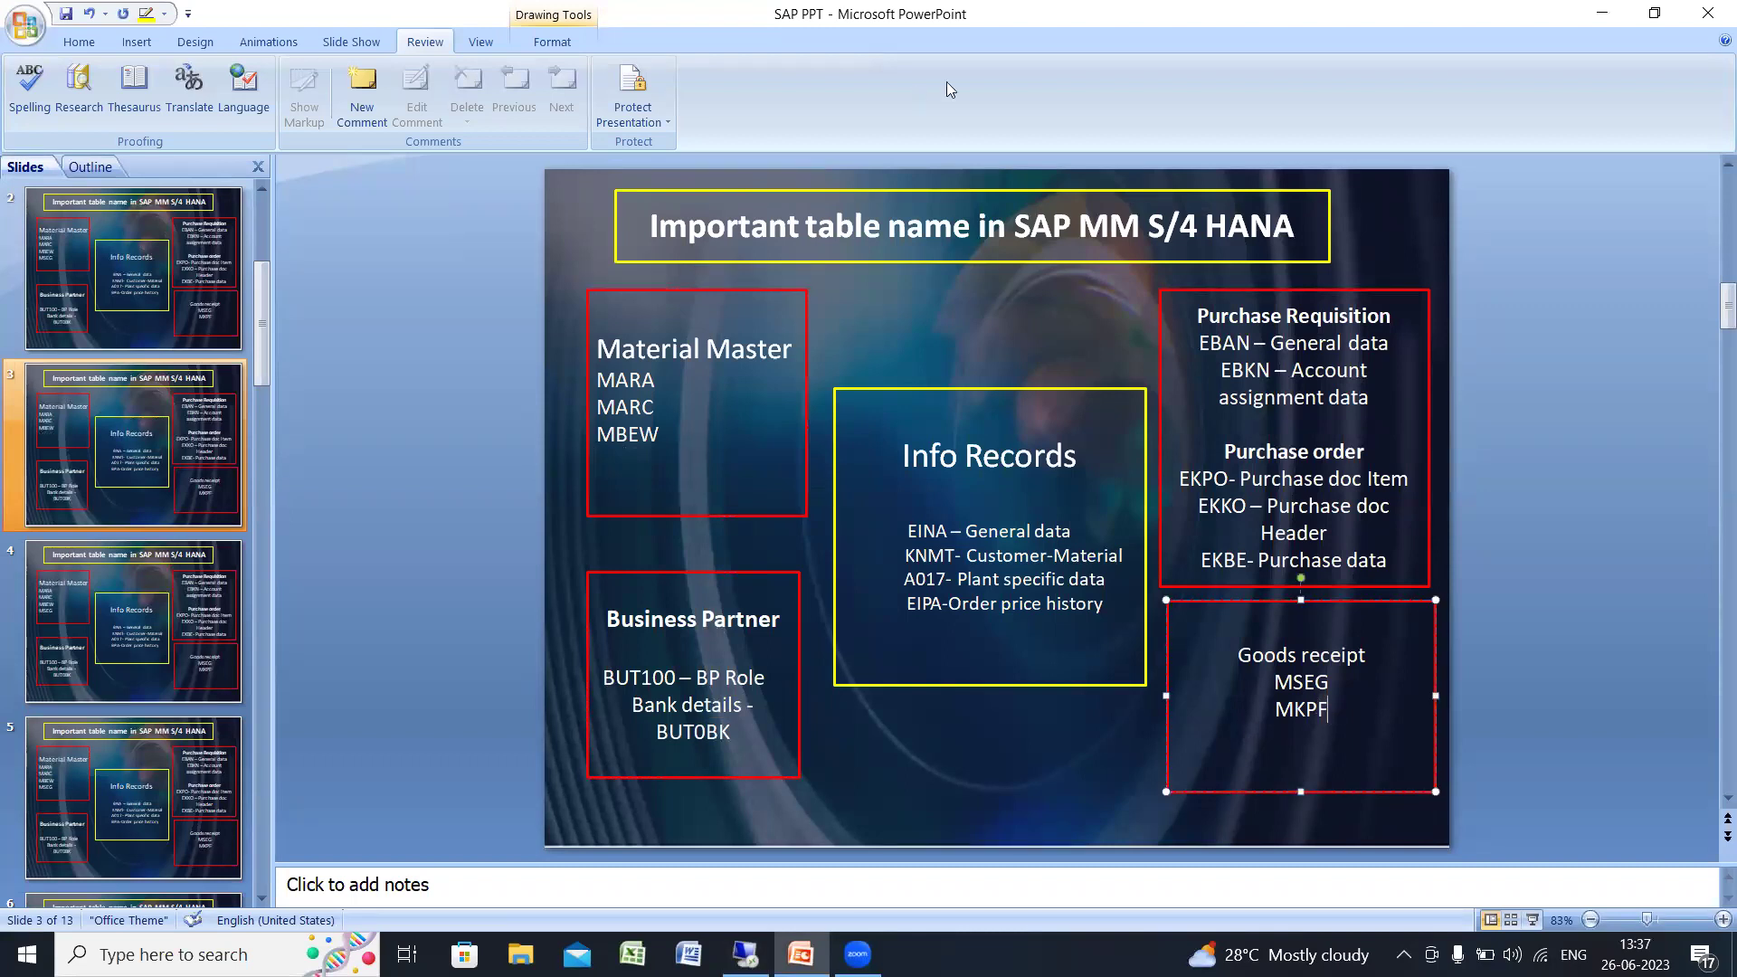
{"action": "key", "text": "alt+Tab"}
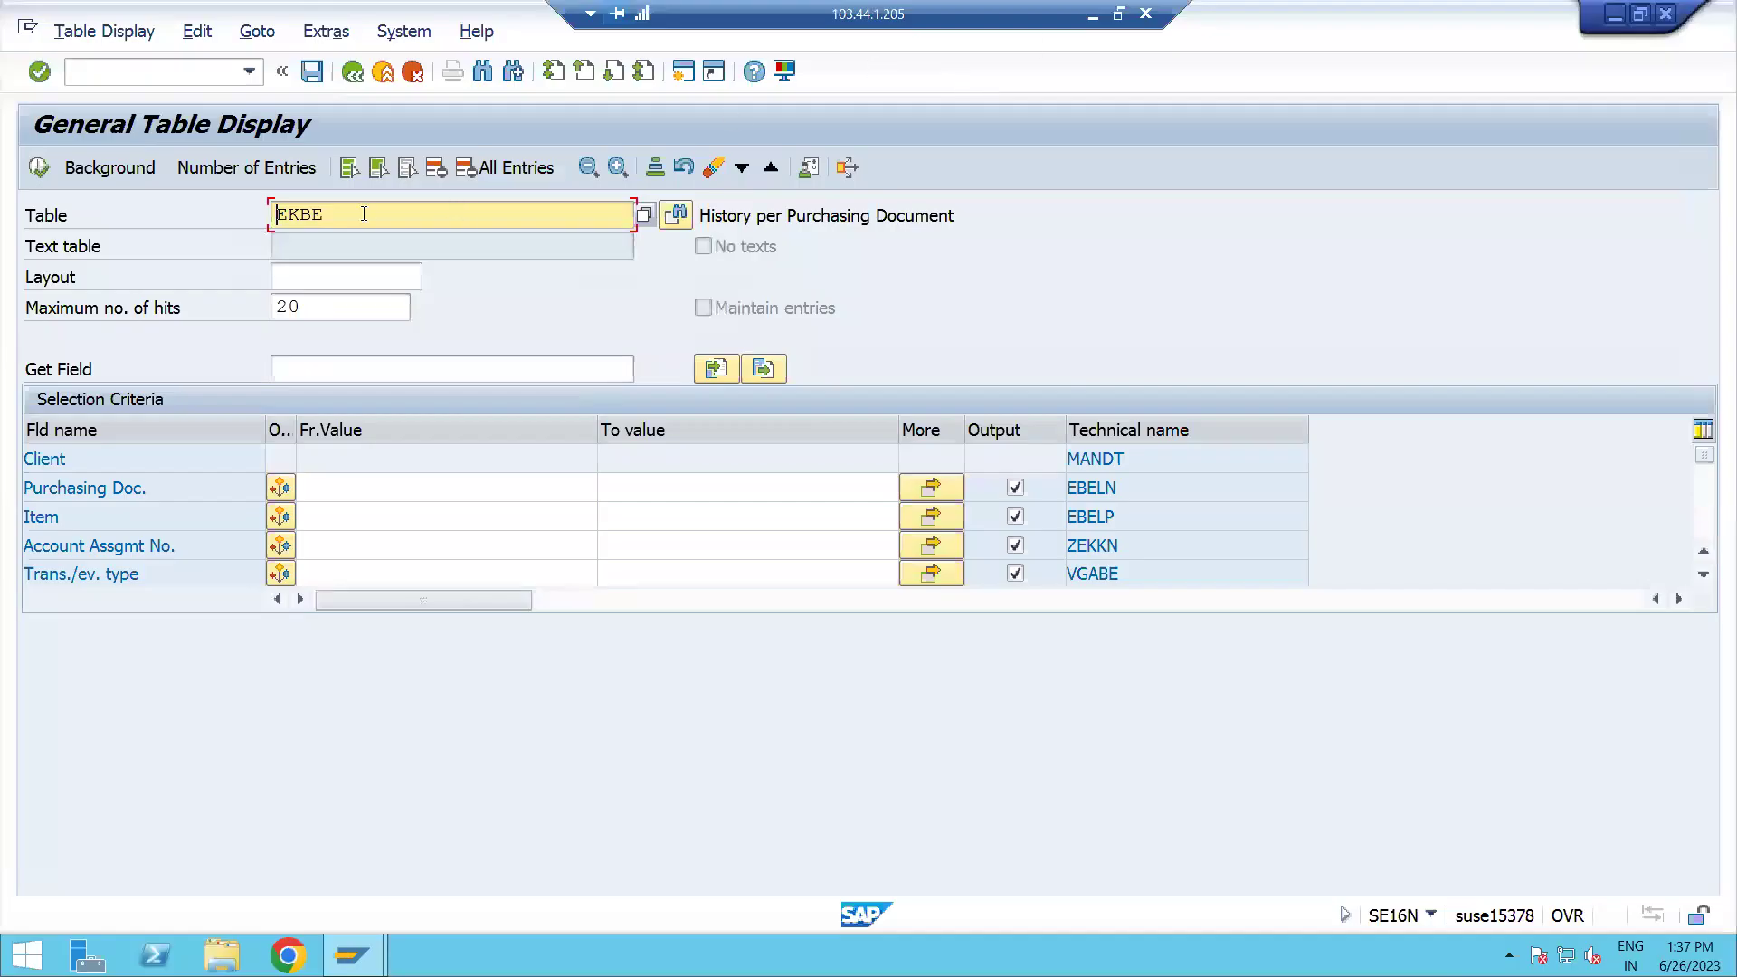
- Replace EKBE with MKPF and list its 20 material document header entries
{"action": "left_click_drag", "start_coordinate": [447, 213], "coordinate": [237, 231]}
{"action": "type", "text": "MKPF"}
{"action": "left_click", "coordinate": [40, 168]}
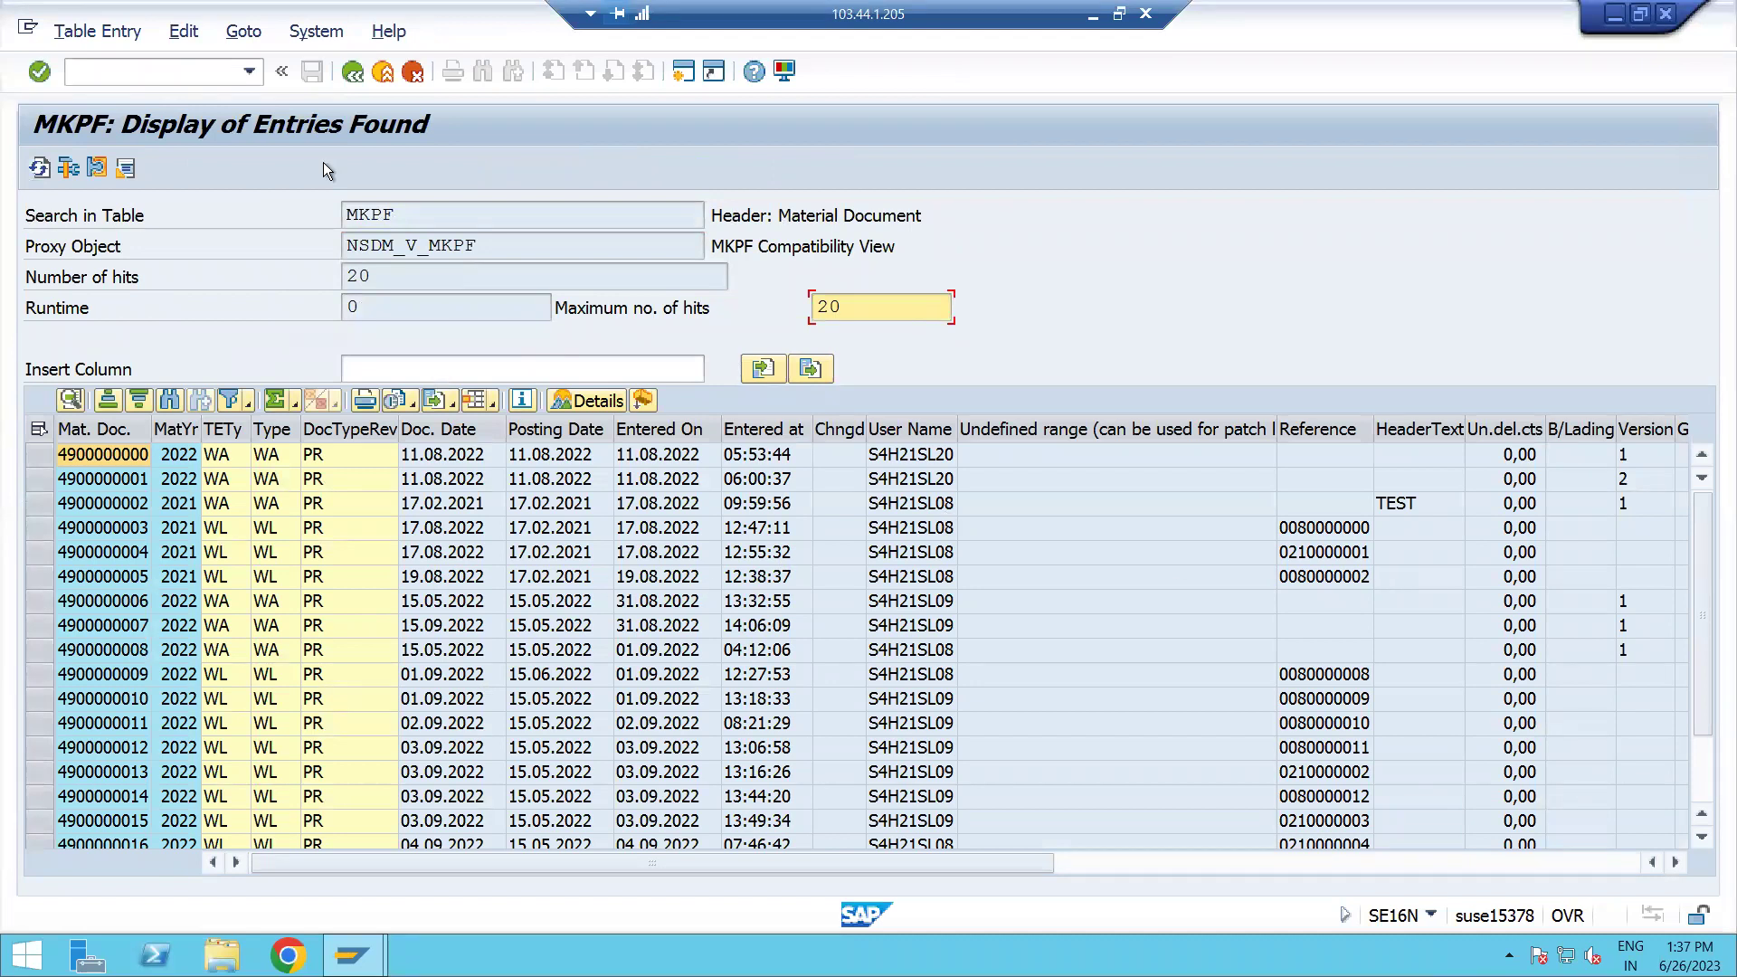
{"action": "left_click", "coordinate": [147, 69]}
- Leave the MKPF list for SAP Easy Access with /n, then minimize SAP to show PowerPoint
{"action": "type", "text": "/n"}
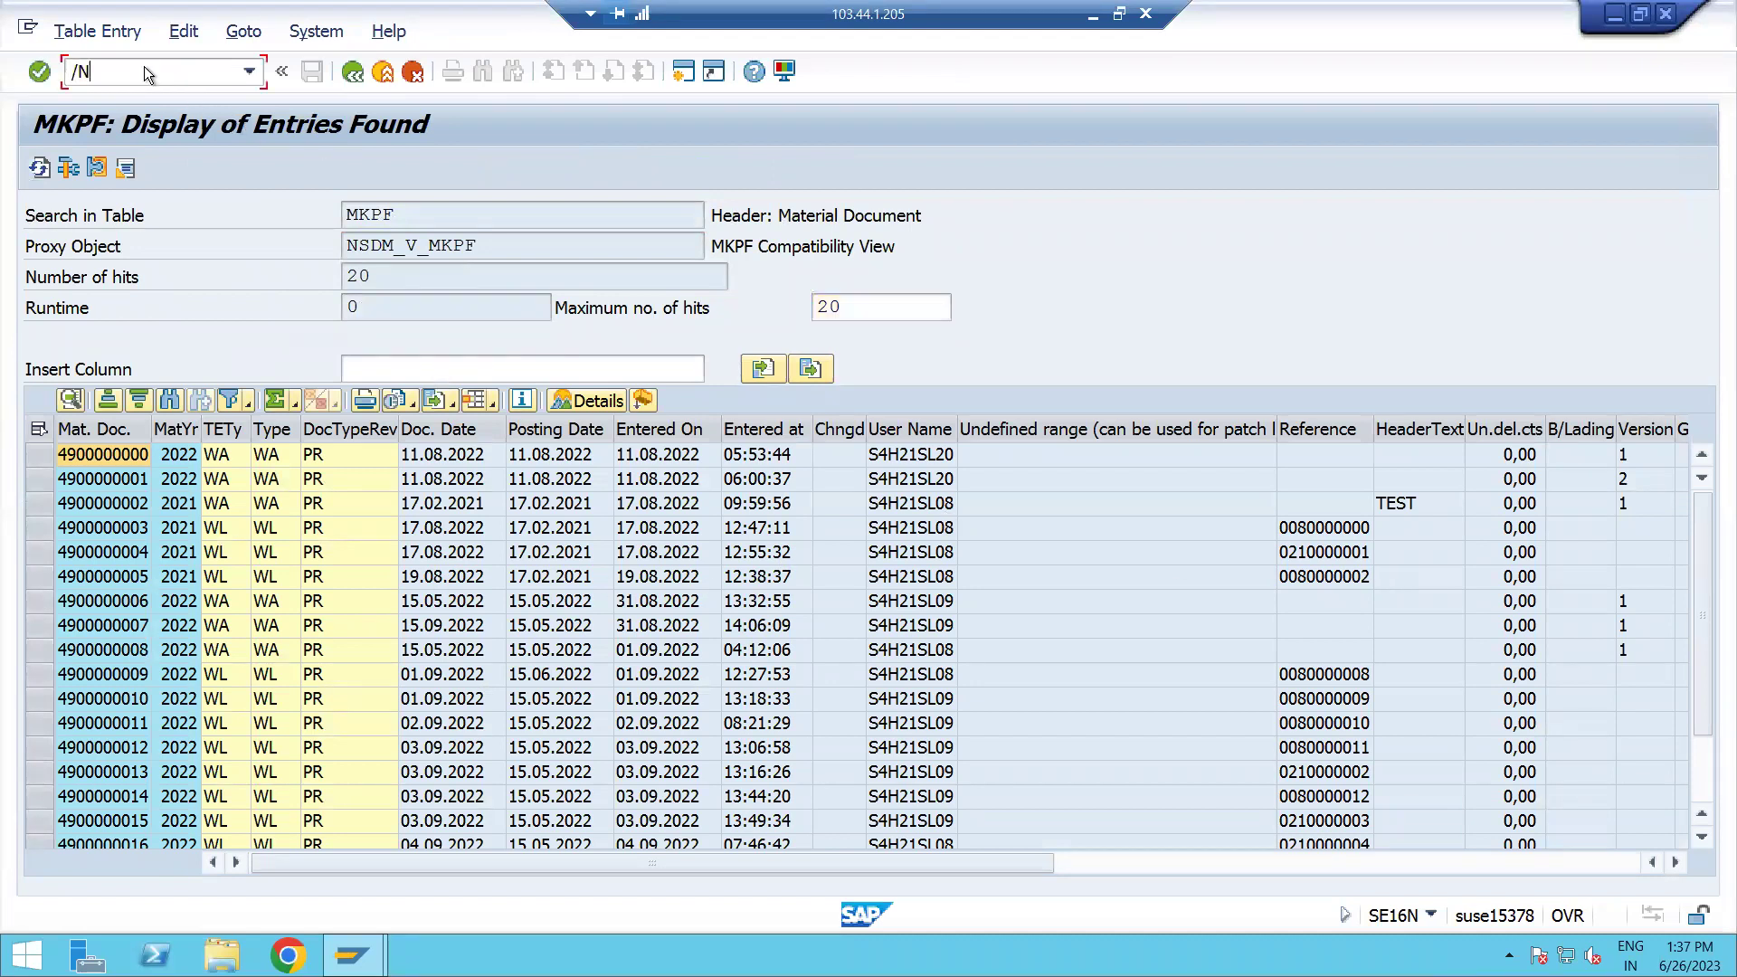
{"action": "key", "text": "Return"}
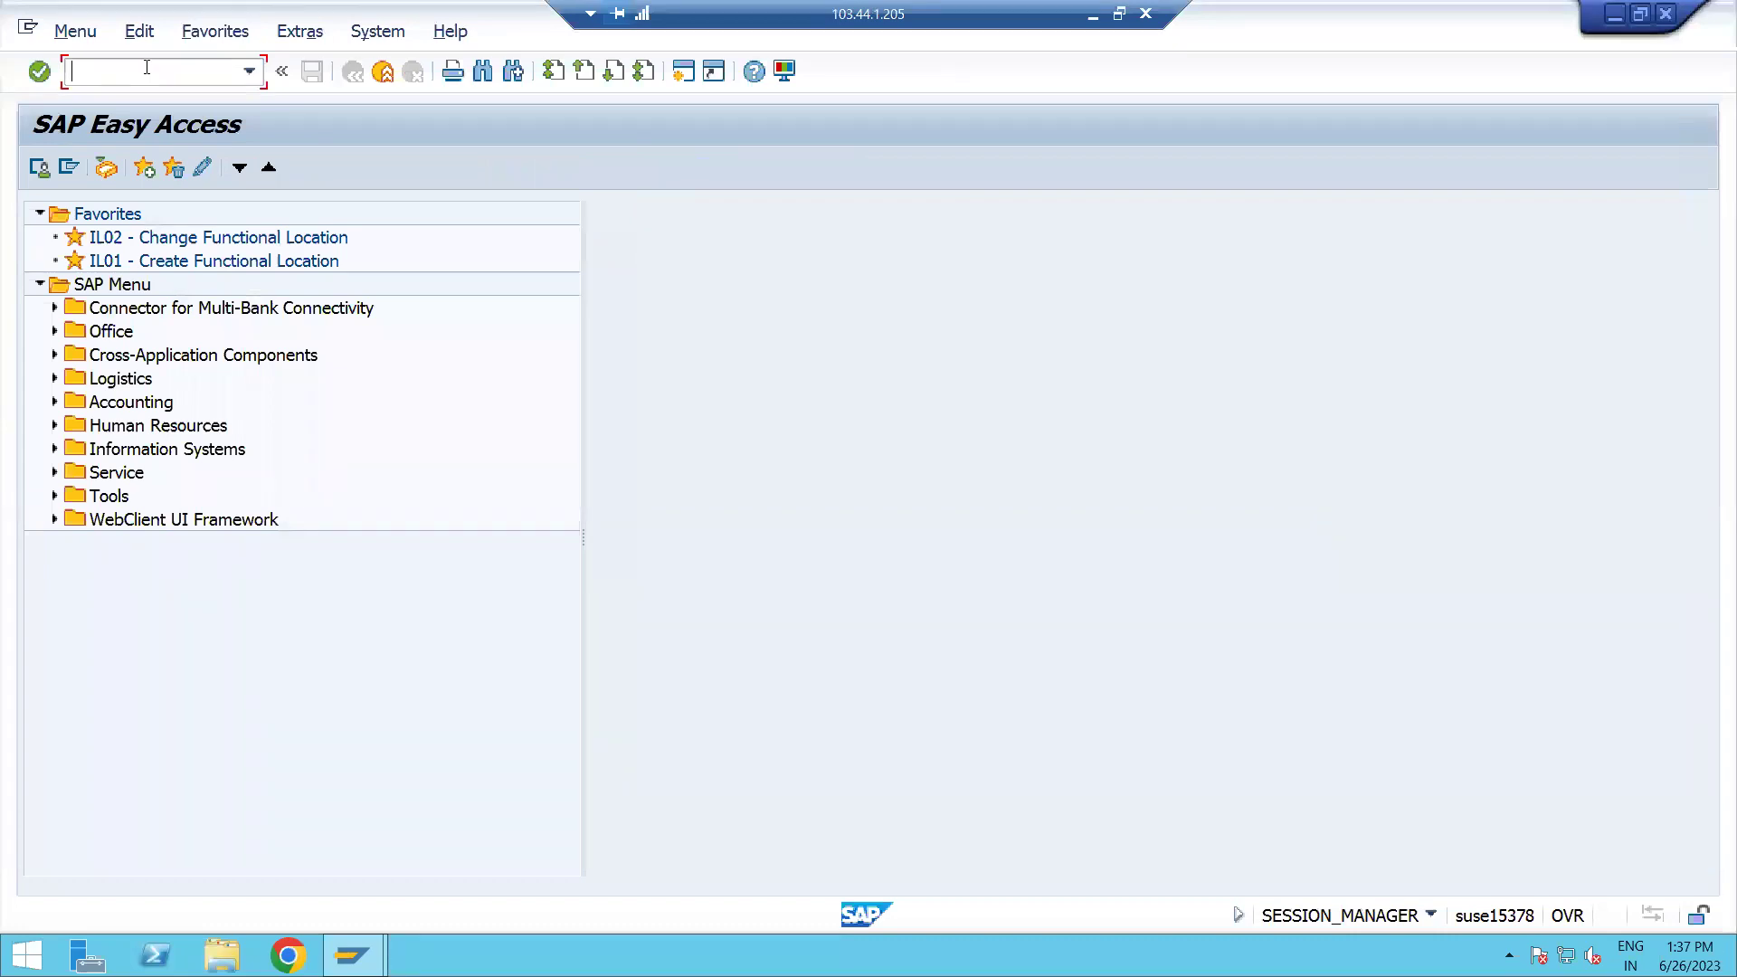
{"action": "left_click", "coordinate": [1094, 22]}
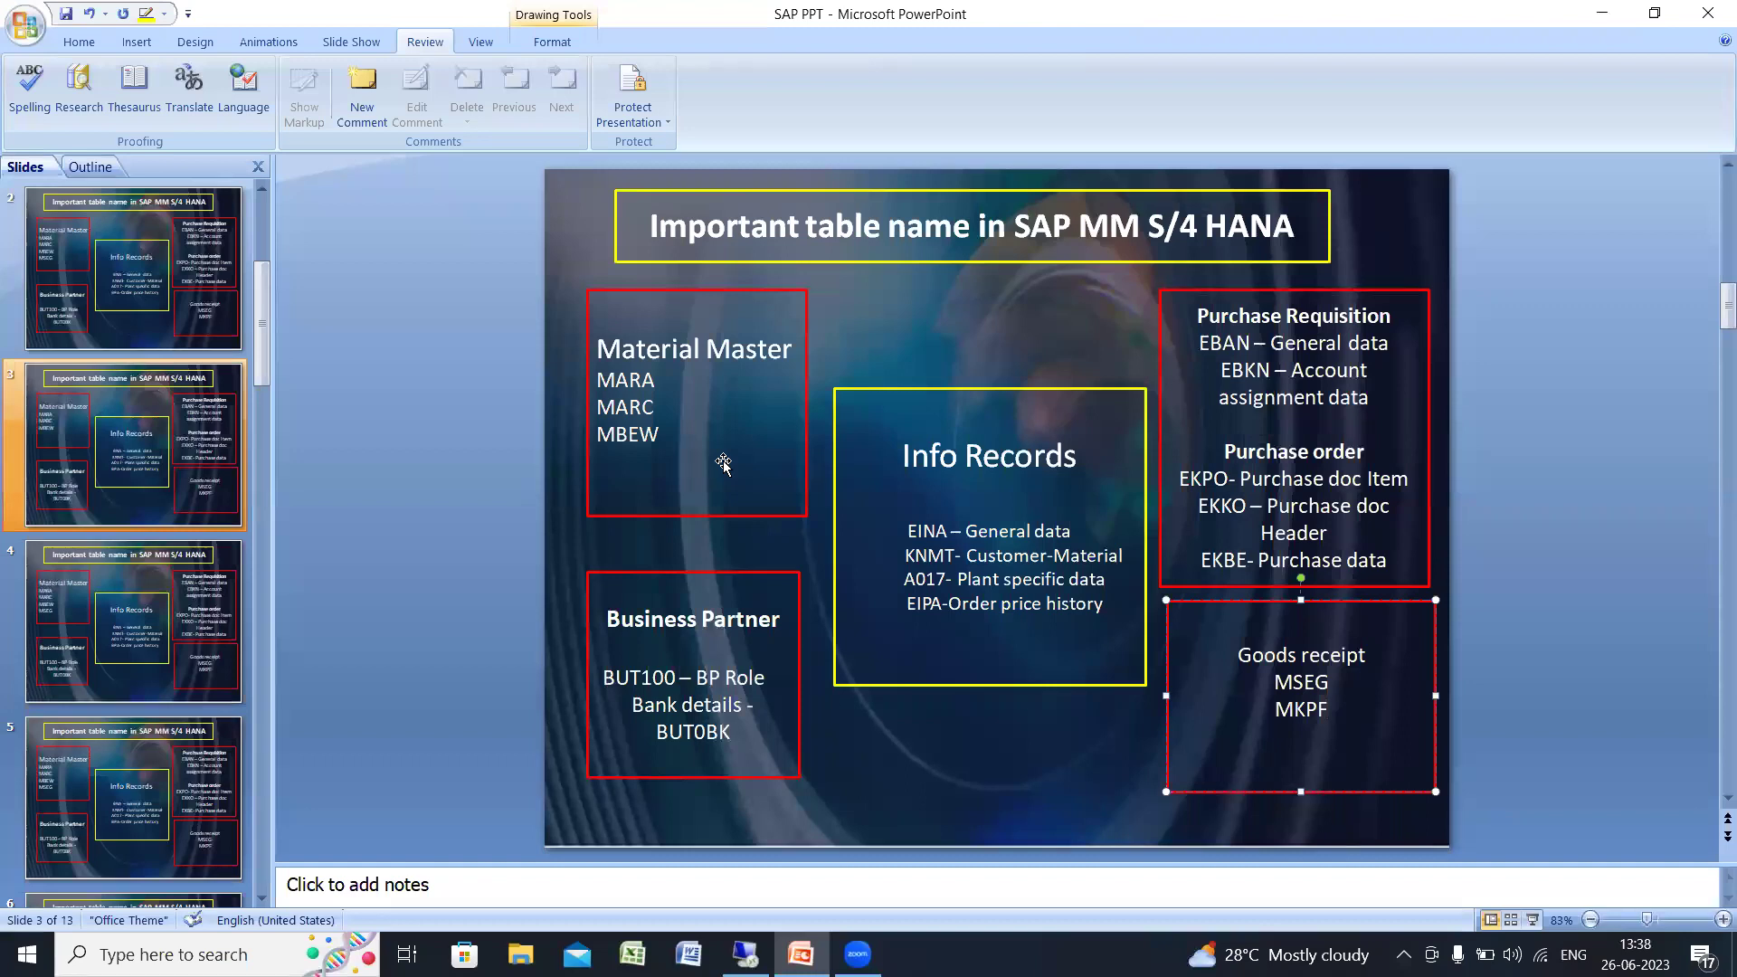
{"action": "key", "text": "alt+Tab"}
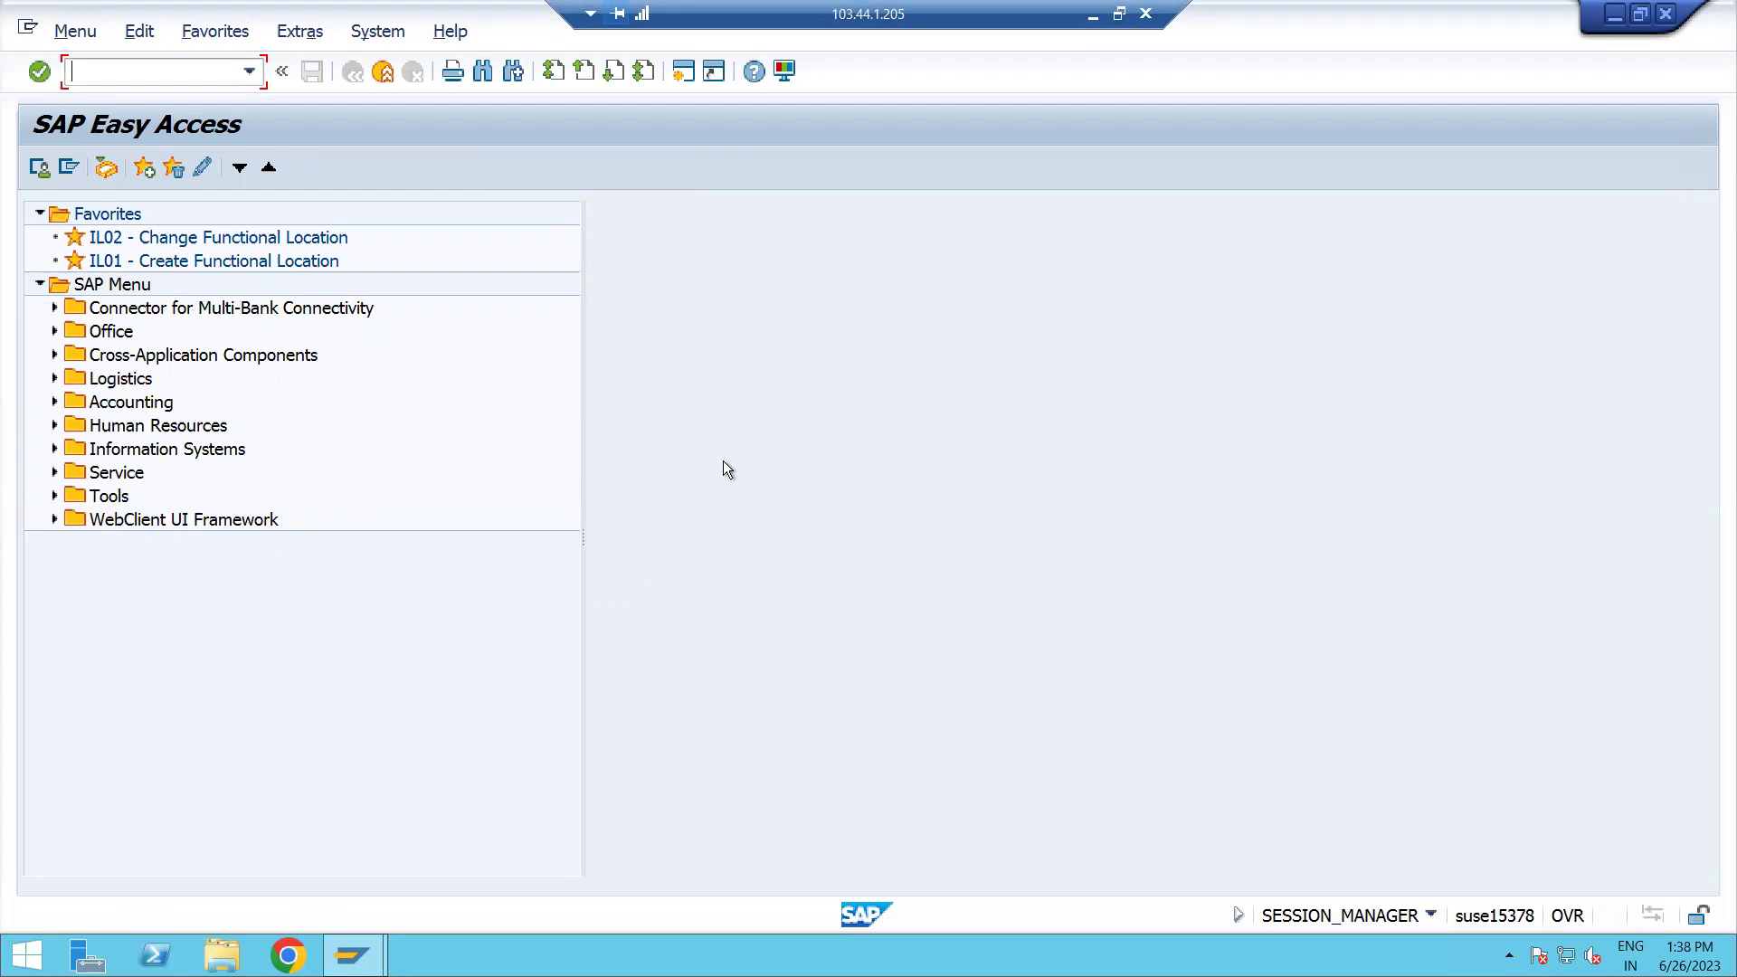
{"action": "key", "text": "alt+Tab"}
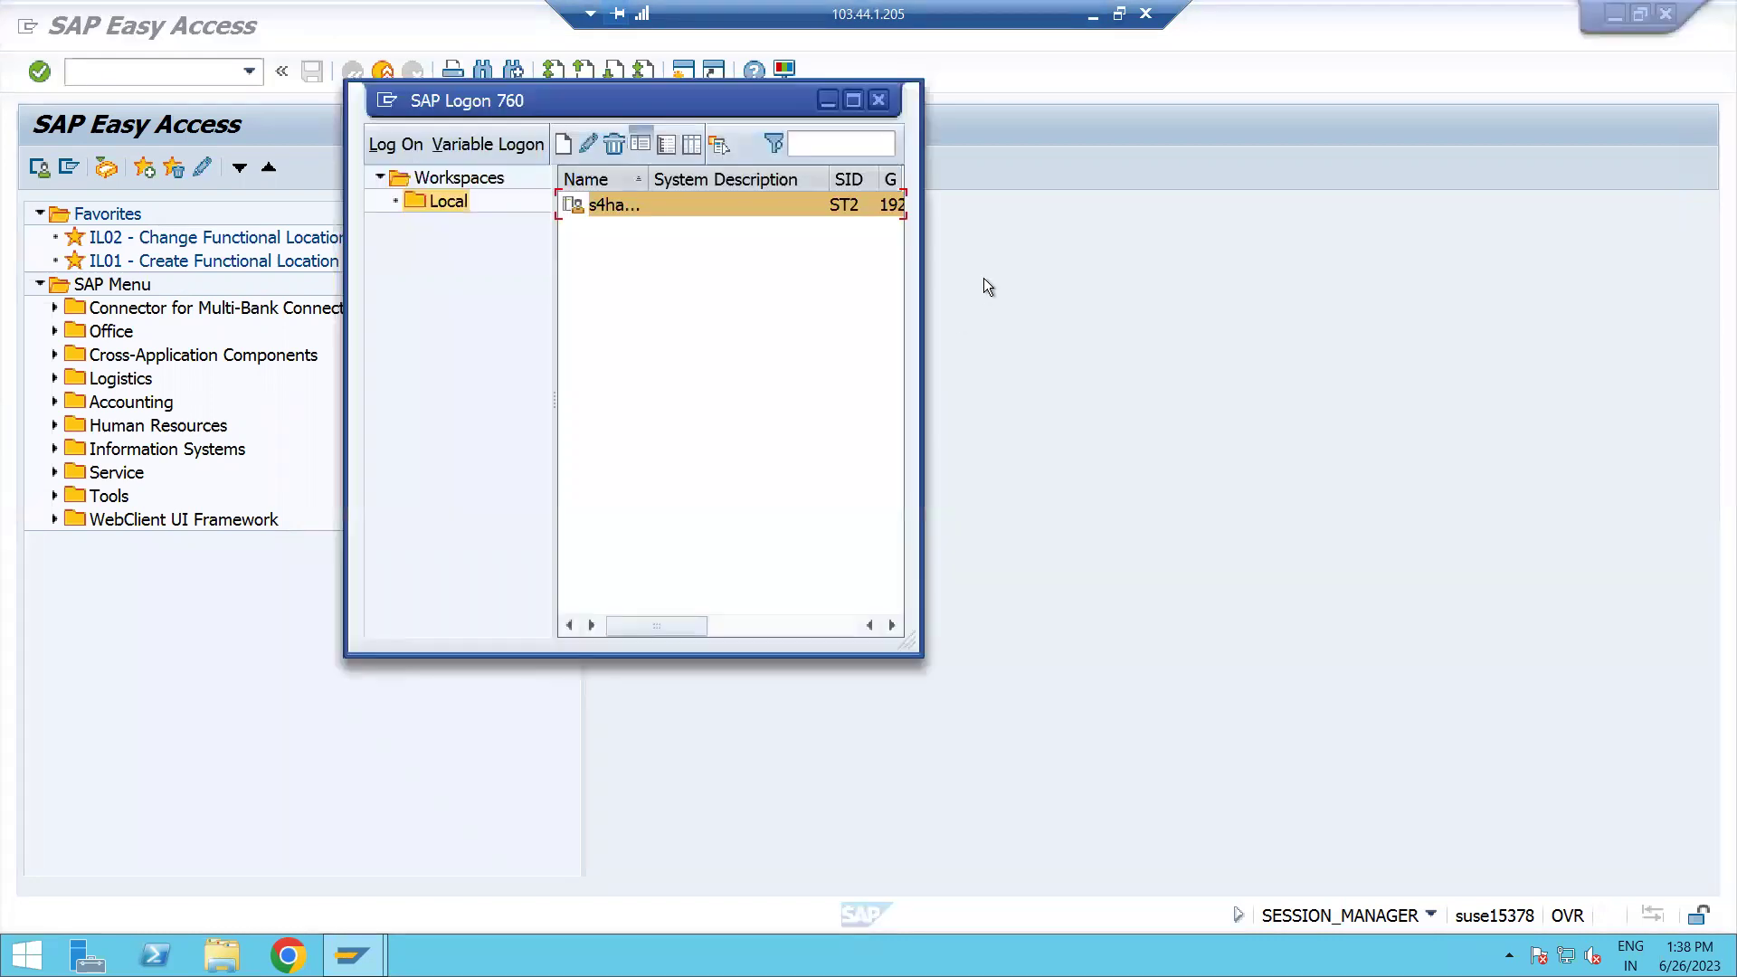
{"action": "key", "text": "alt+Tab"}
{"action": "key", "text": "alt+Tab"}
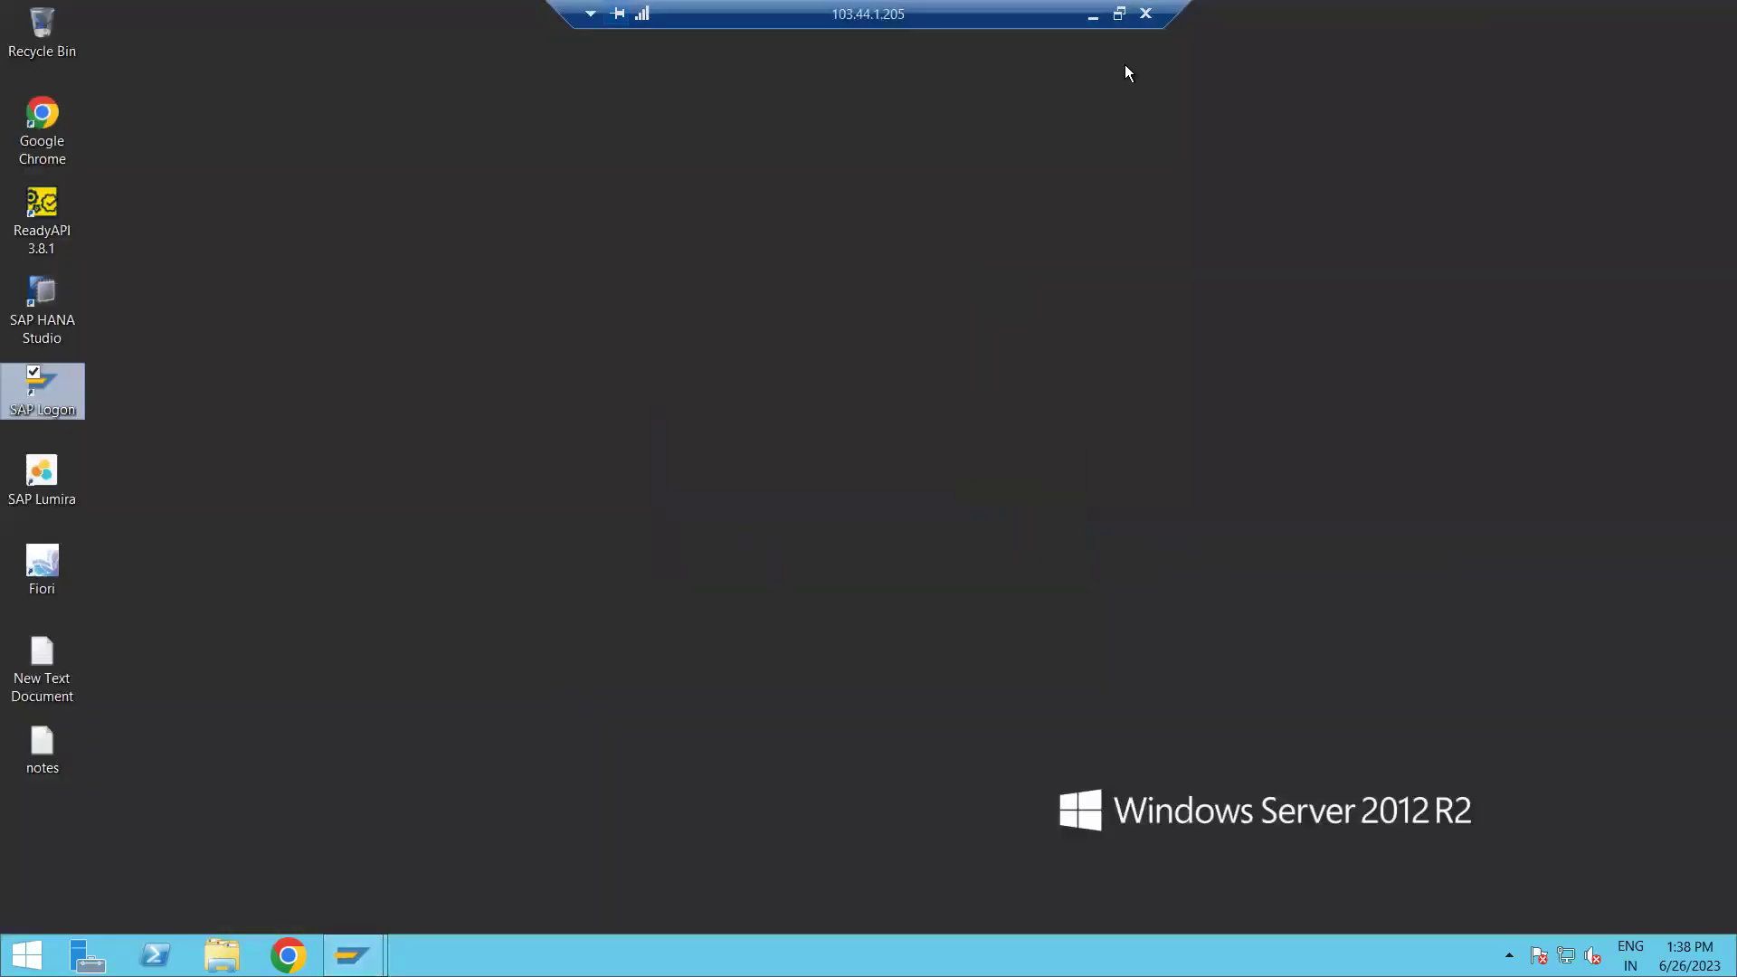
{"action": "left_click", "coordinate": [1094, 16]}
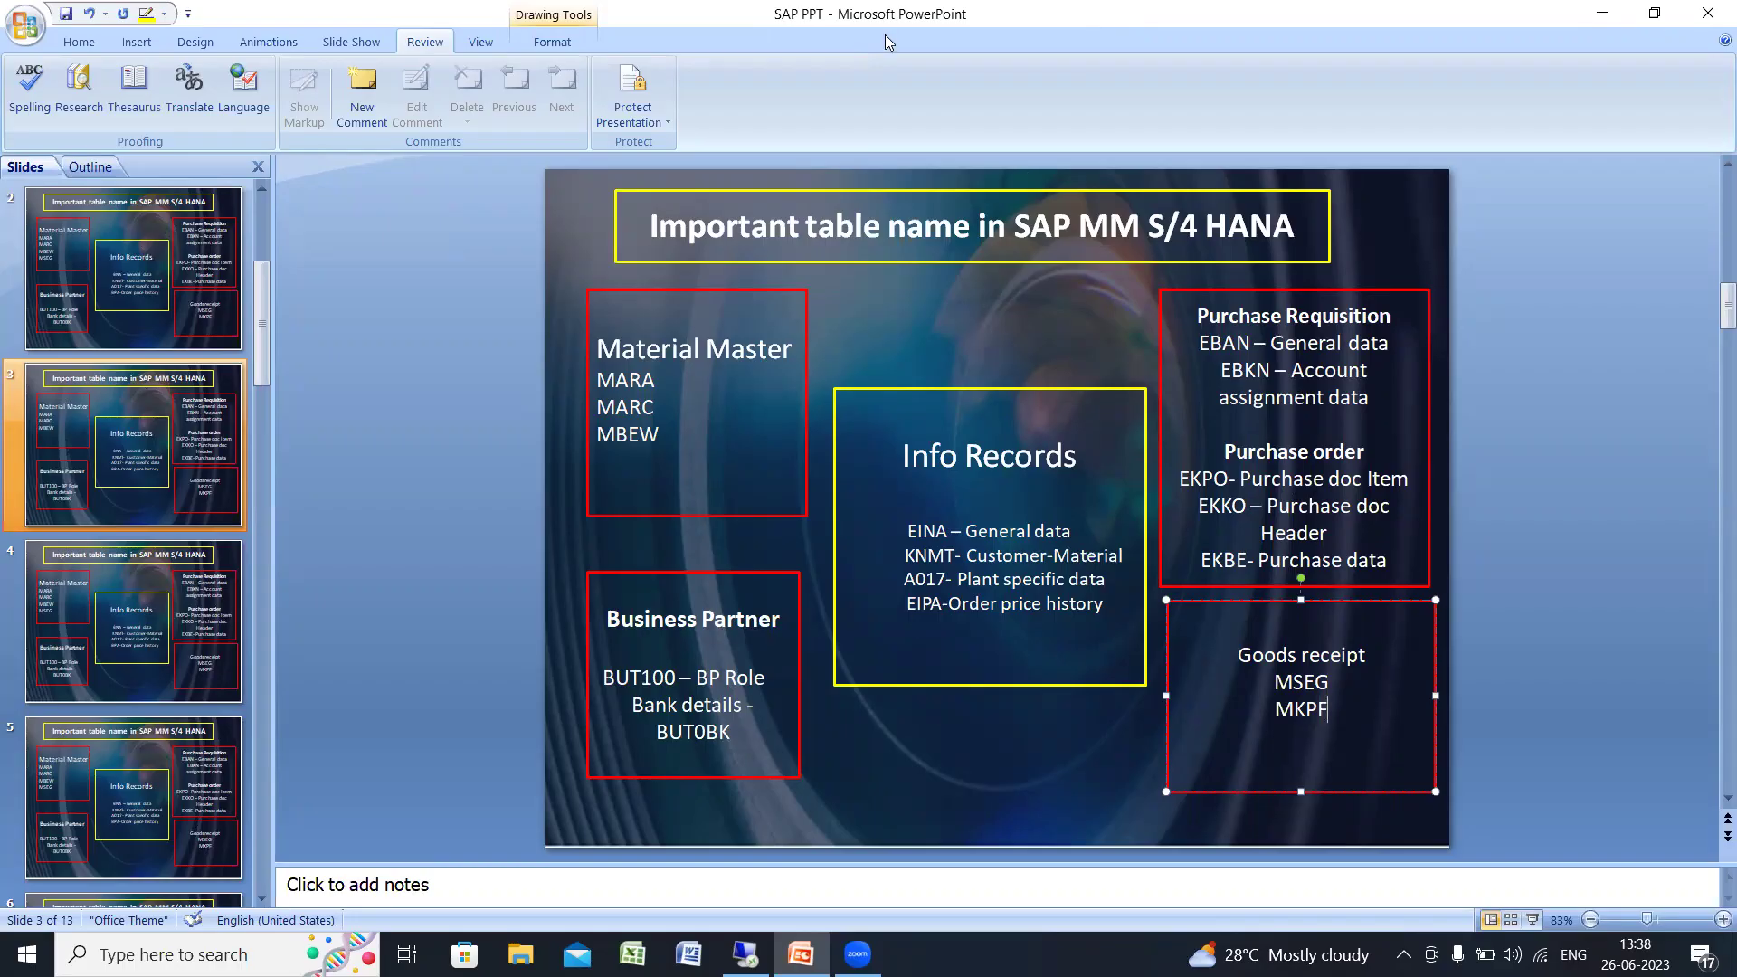